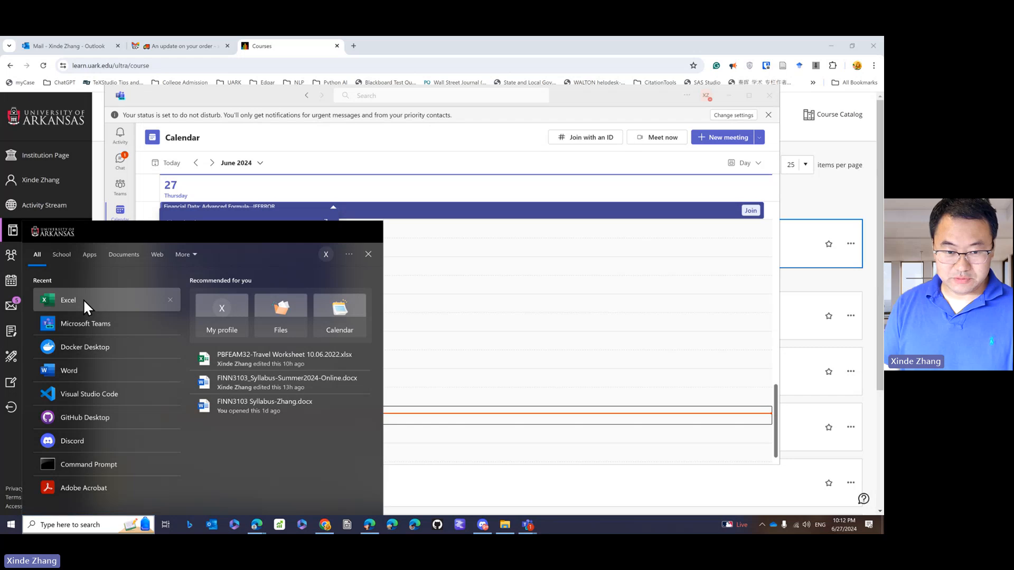
Launch Excel and open the recent workbook KO MSFT Stock.xlsx.
click(84, 299)
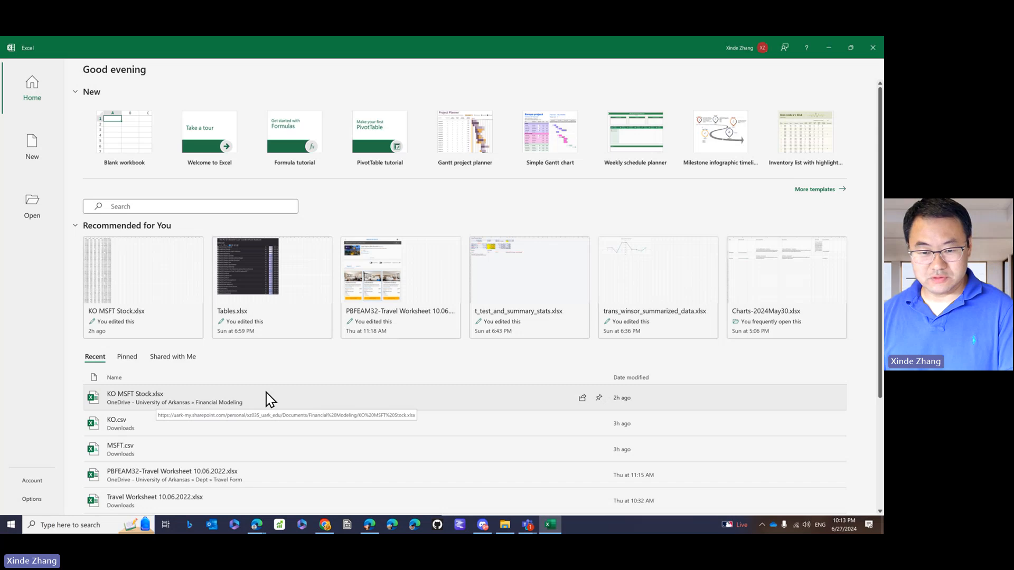
click(240, 401)
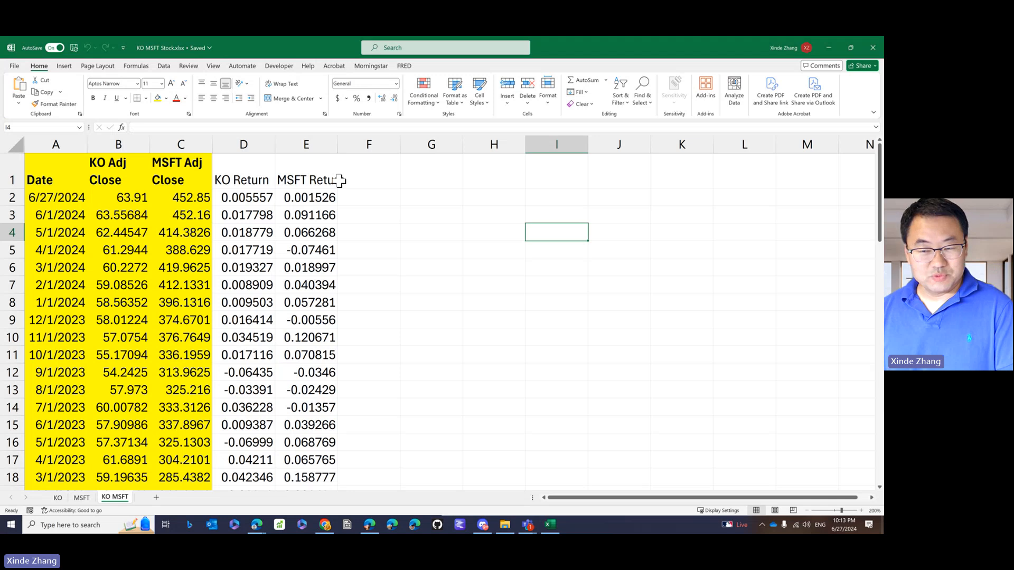
Examine the KO and MSFT return formulas, from the first data row down to the erroneous last row 62.
click(332, 198)
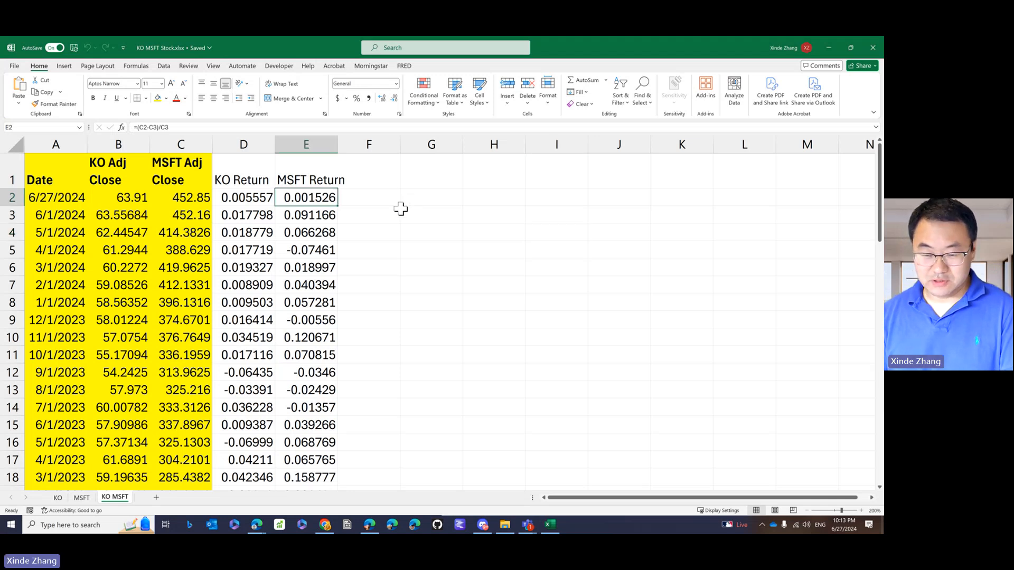
key(Page_Down)
key(Page_Down)
key(Page_Down)
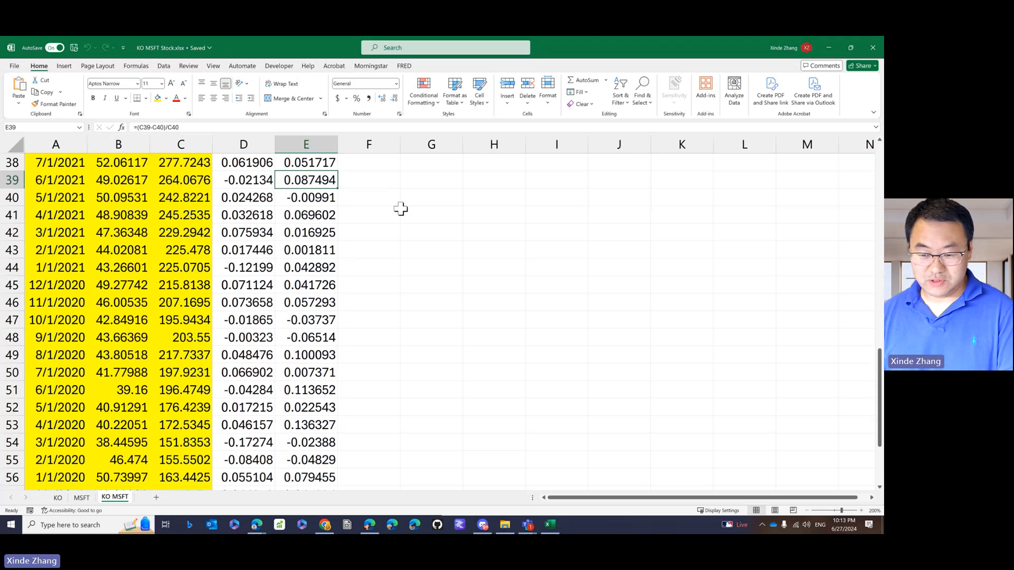
click(302, 252)
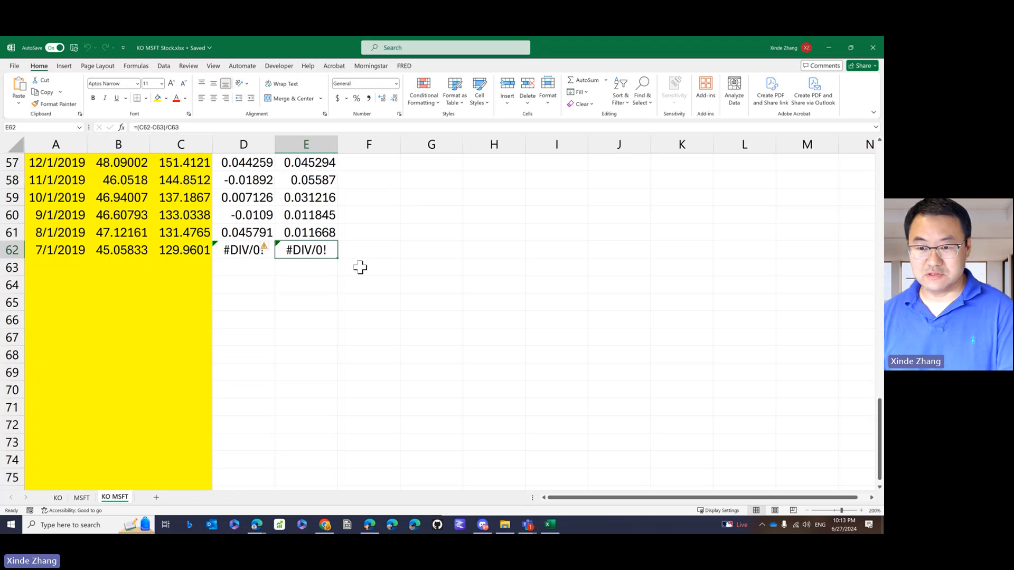
key(Left)
key(Right)
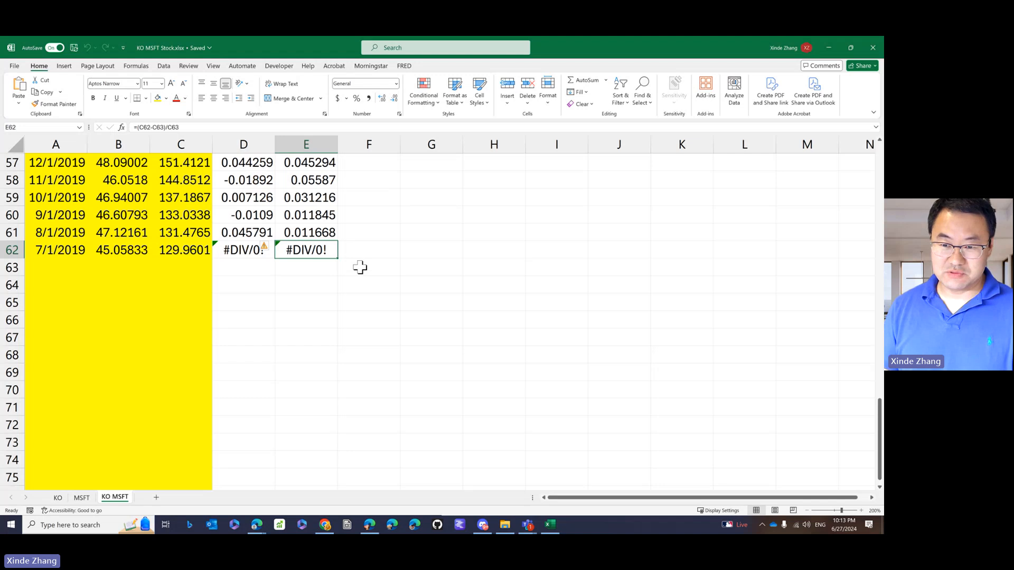
key(Left)
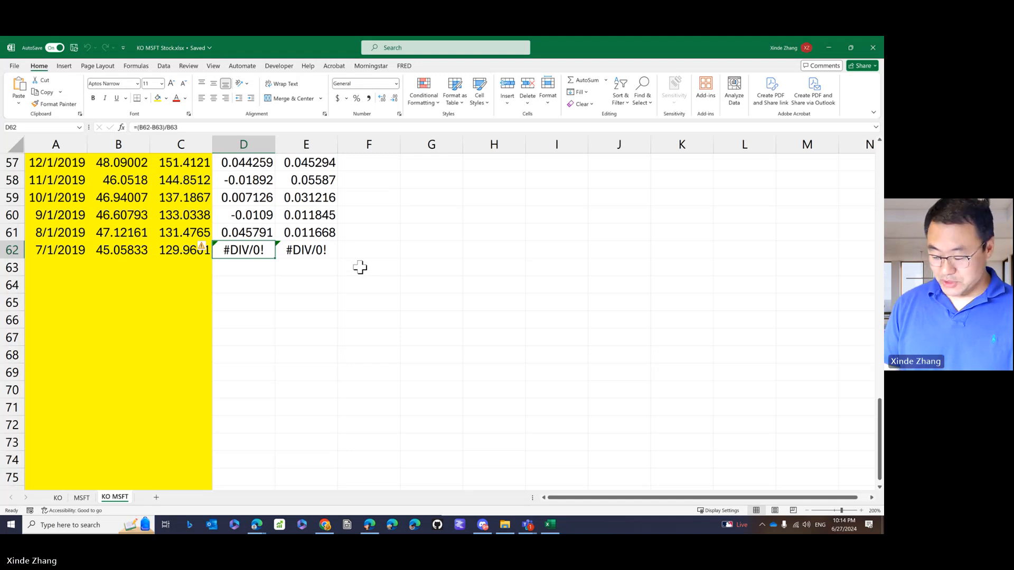
key(ctrl+Home)
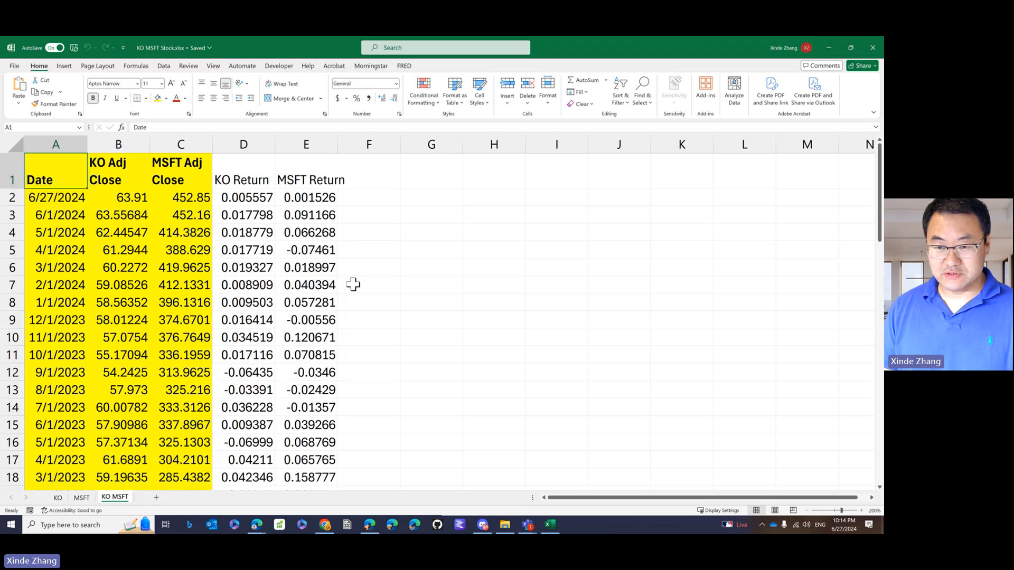
click(241, 200)
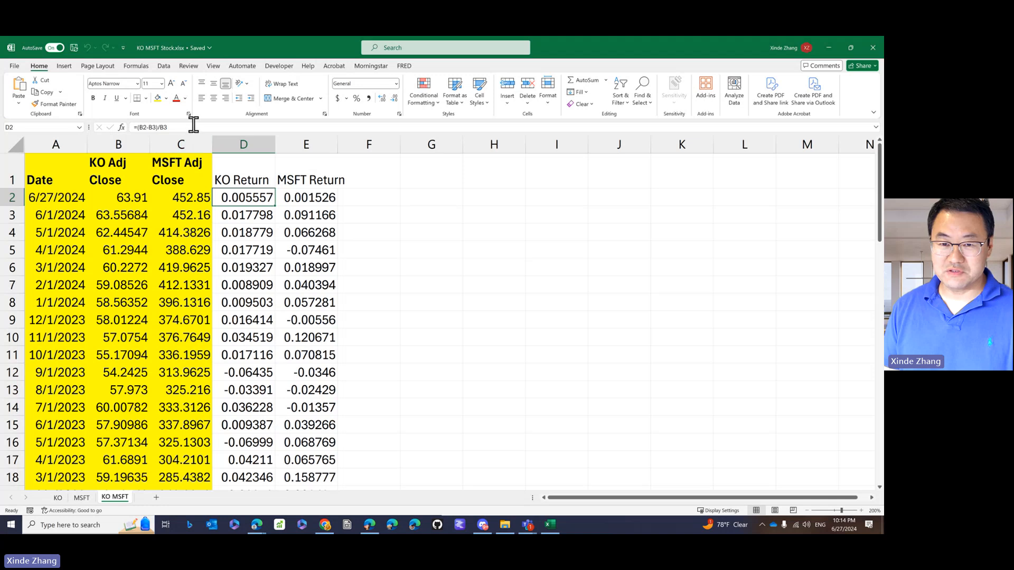
click(436, 200)
text(IF)
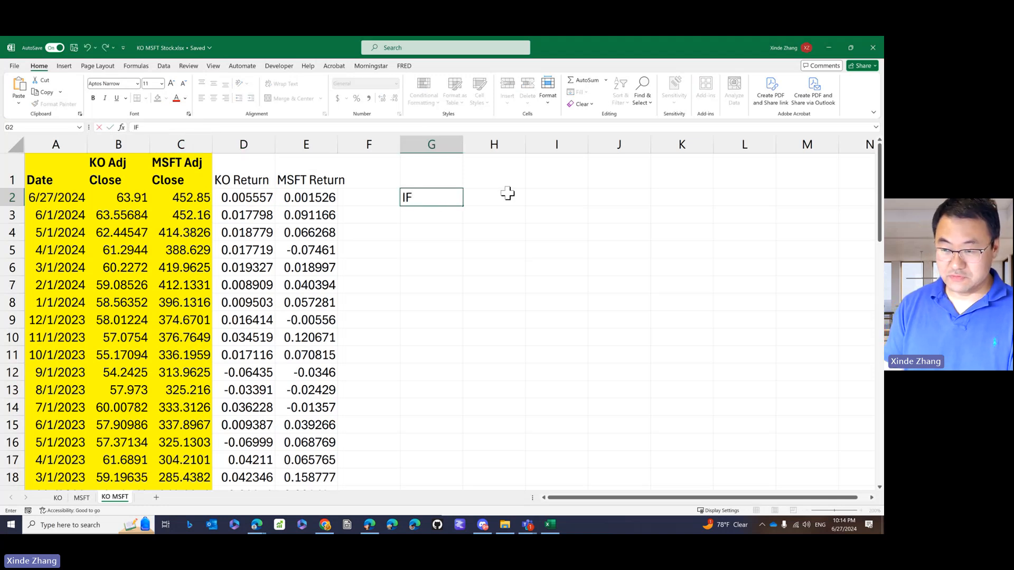
text(ERROR)
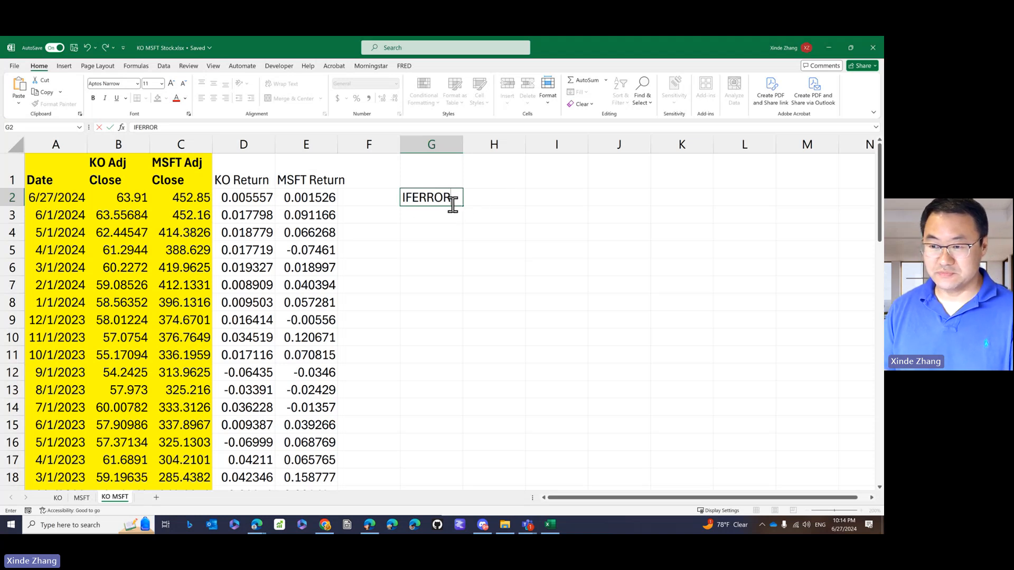
key(ctrl+Return)
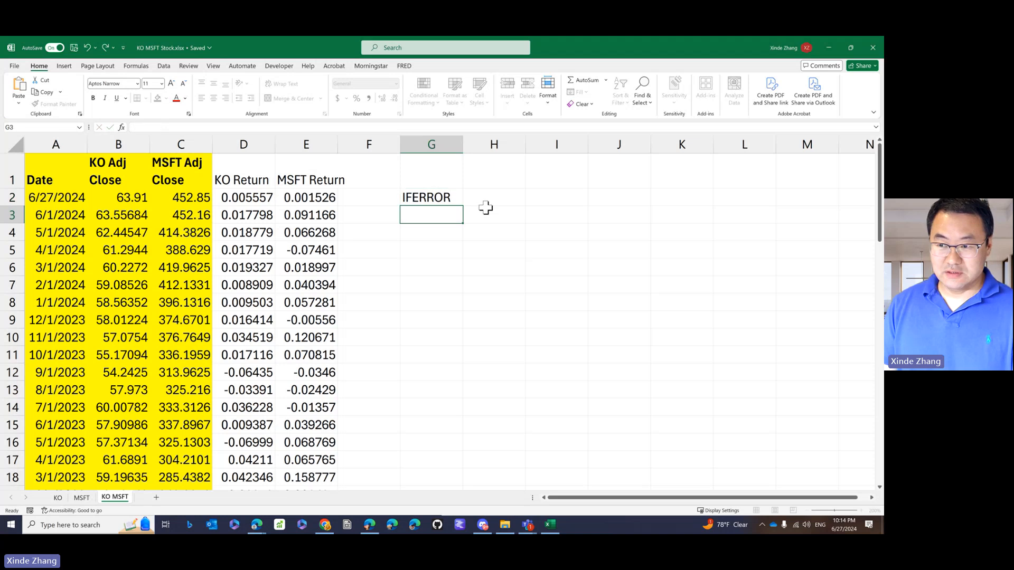
key(Delete)
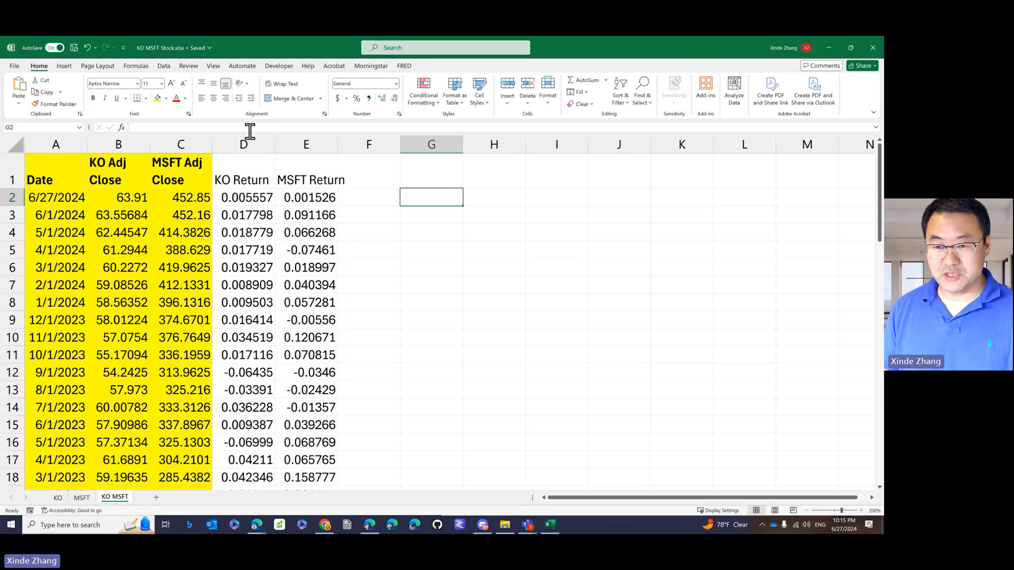
Start a trial IFERROR formula in G2 to look up the function's help article and error types including #DIV/0!, and discard the formula.
click(149, 127)
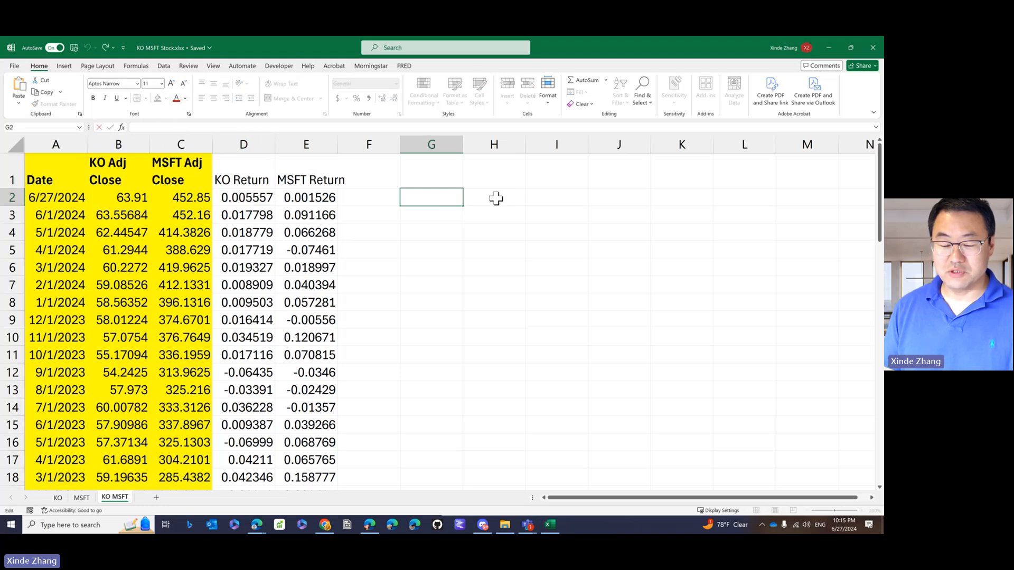
text(=)
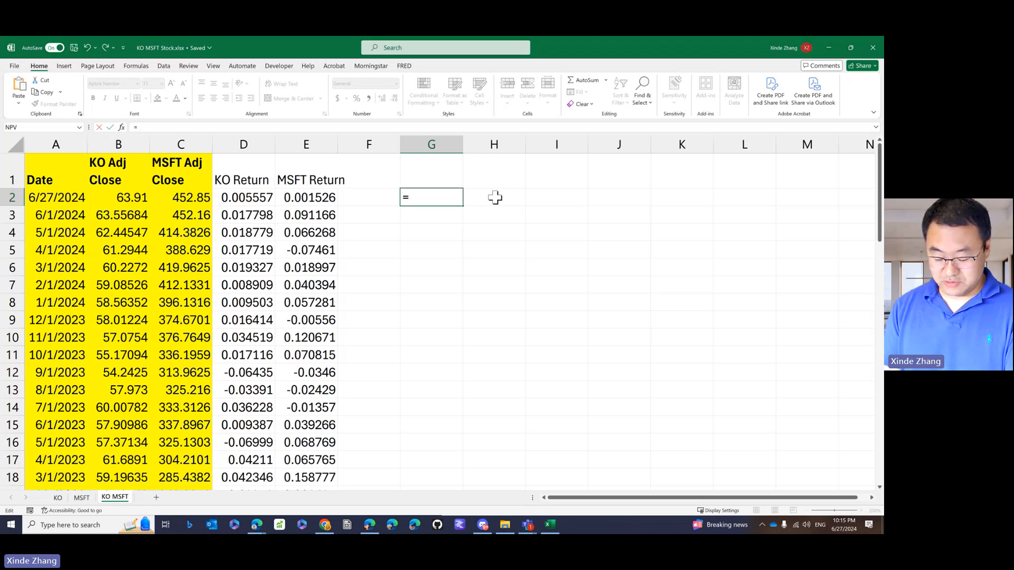
text(if)
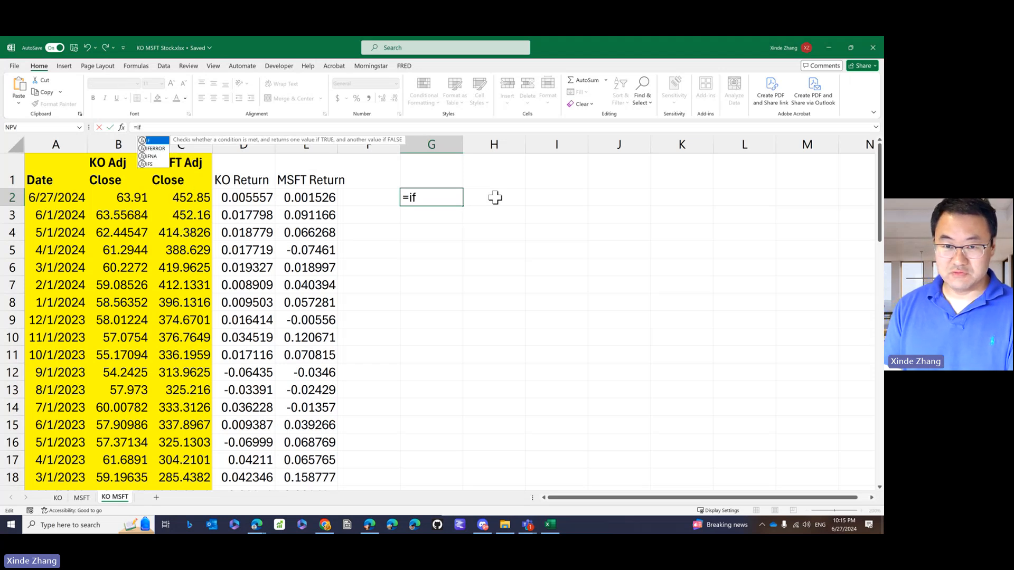
text(error)
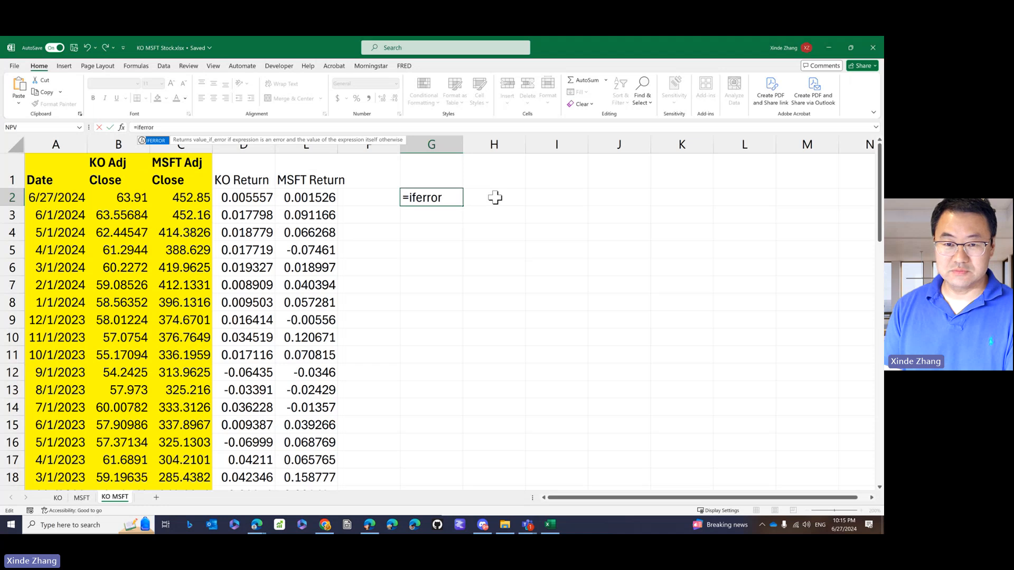
double_click(153, 140)
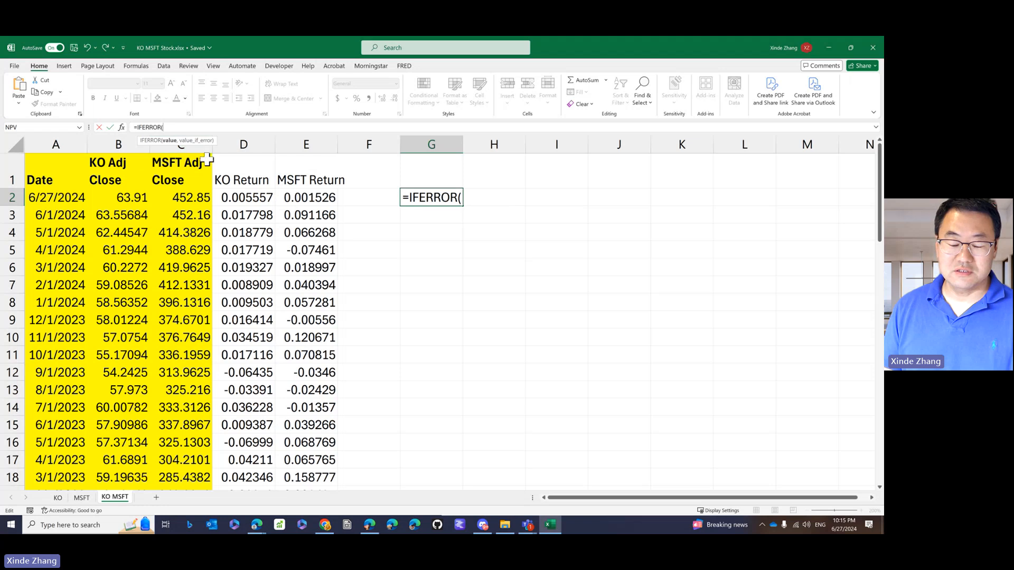
click(151, 141)
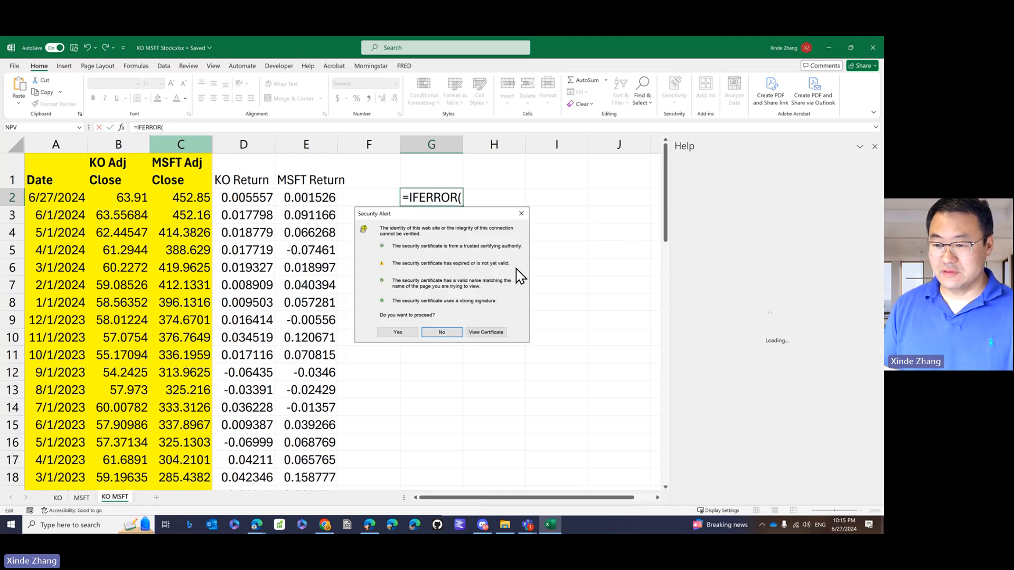
click(398, 332)
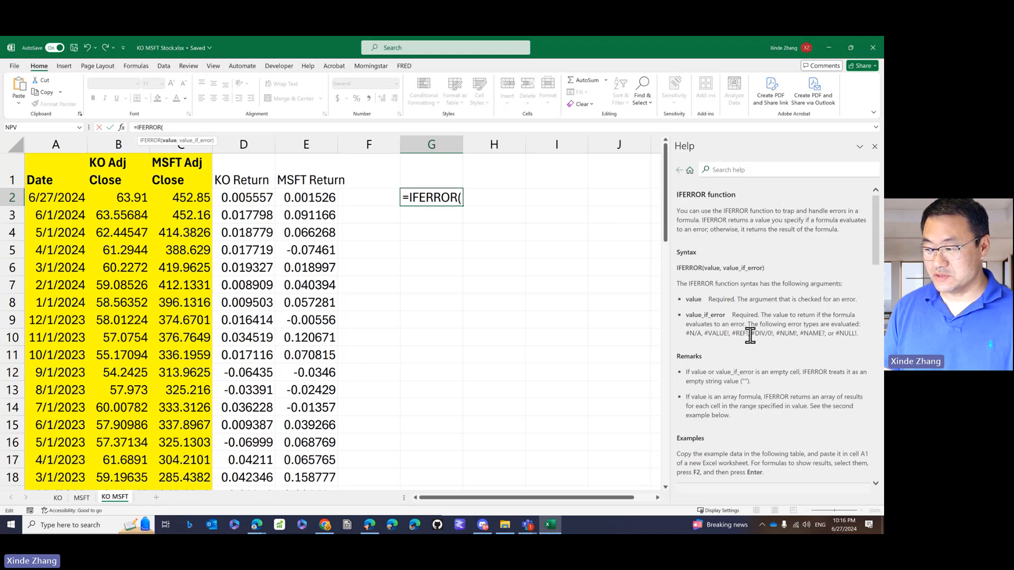
drag(751, 333, 775, 337)
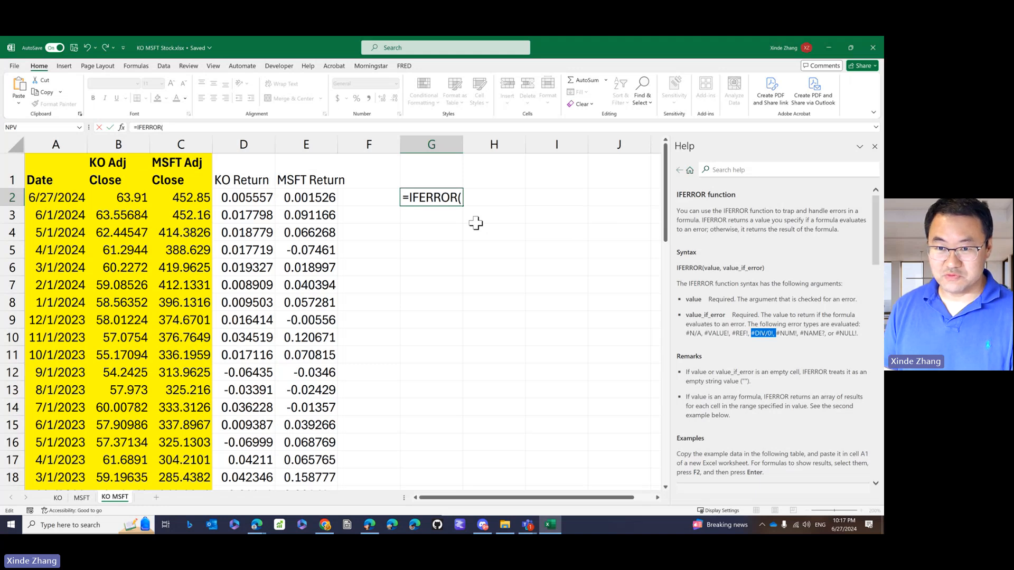
click(390, 214)
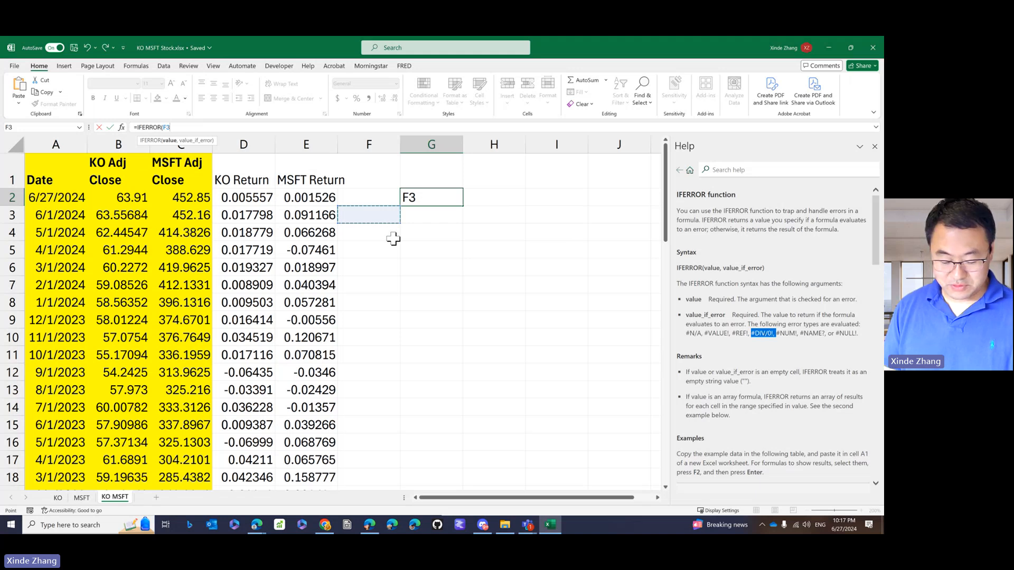
key(Escape)
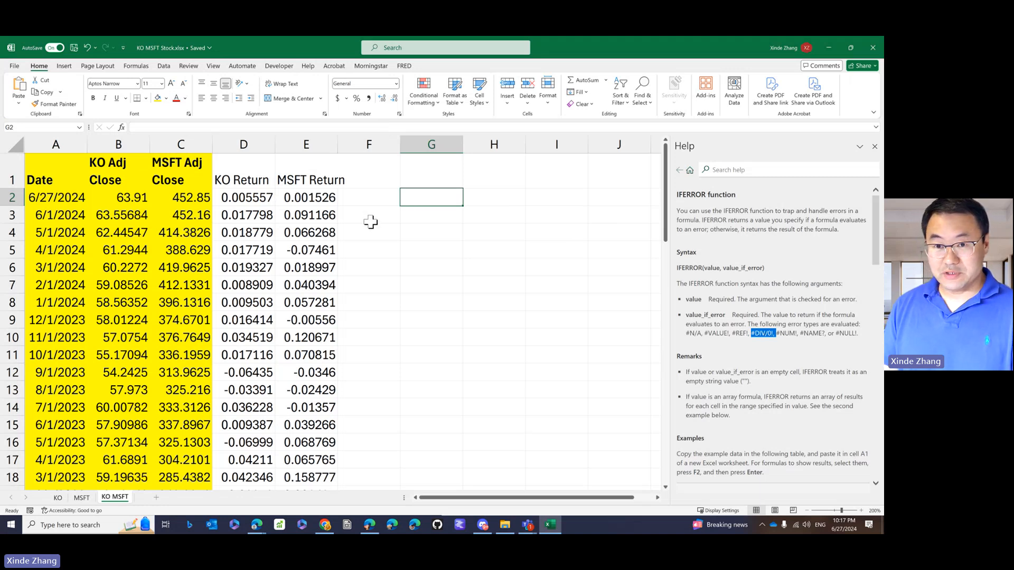
Insert IFERROR at the start of the KO return formula in D2, with (B2-B3)/B3 as its value argument.
click(249, 199)
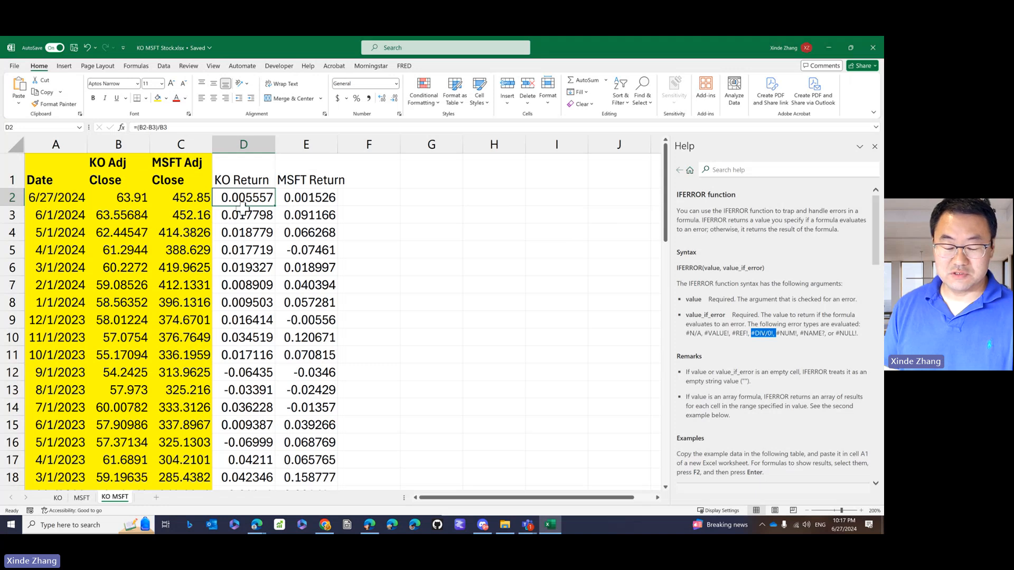
click(137, 127)
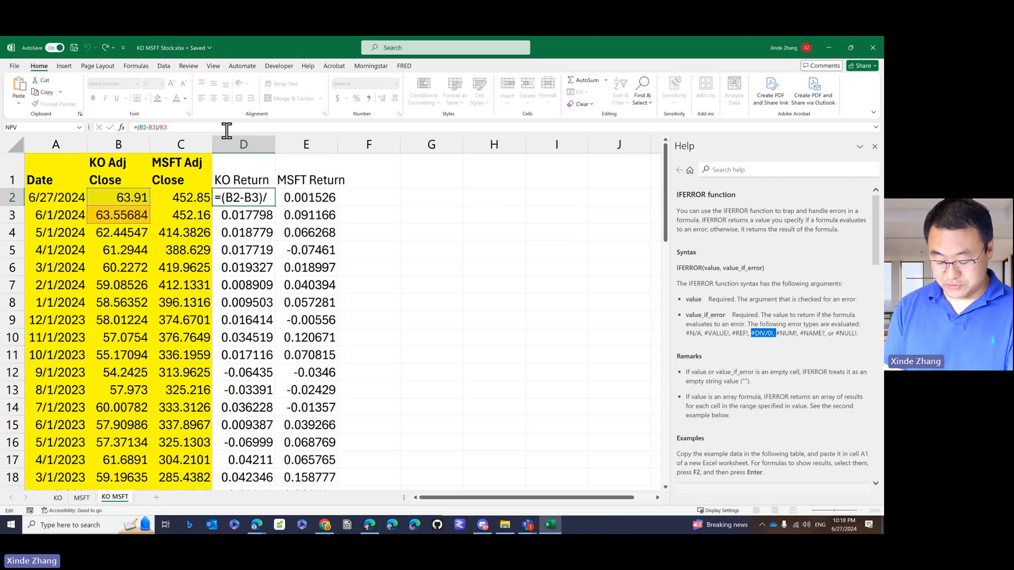
text(if)
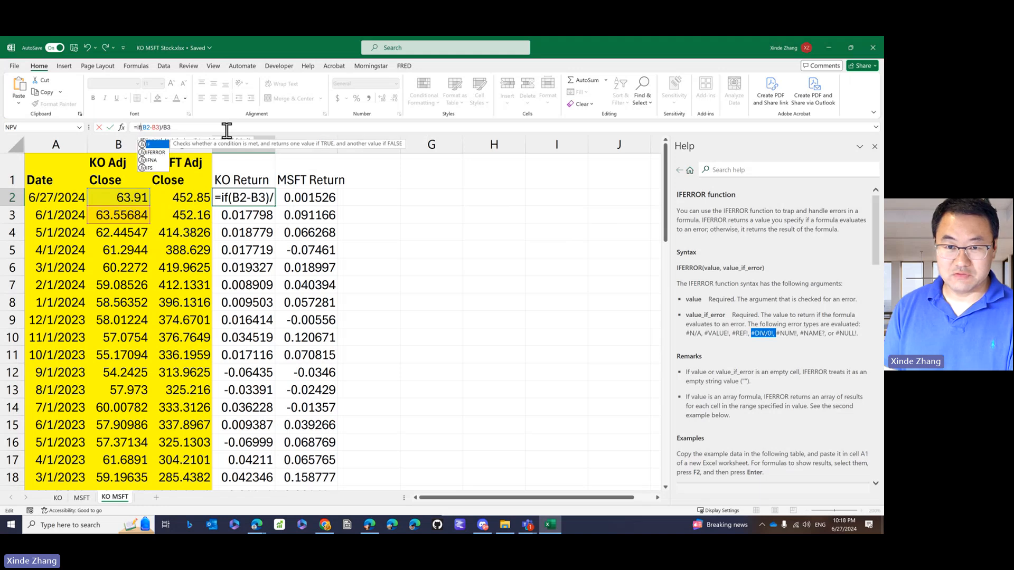
click(154, 153)
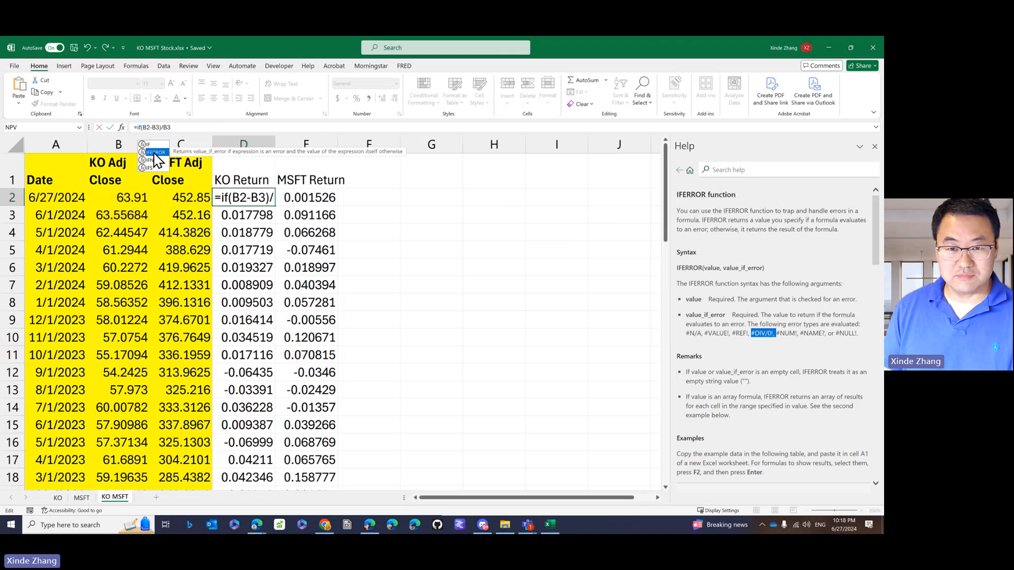
double_click(155, 152)
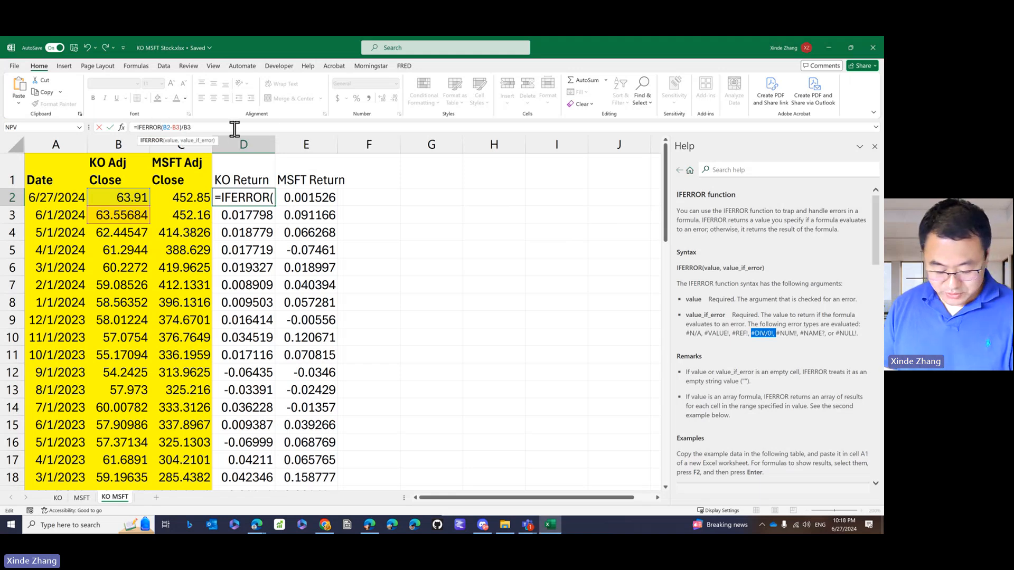
text(()
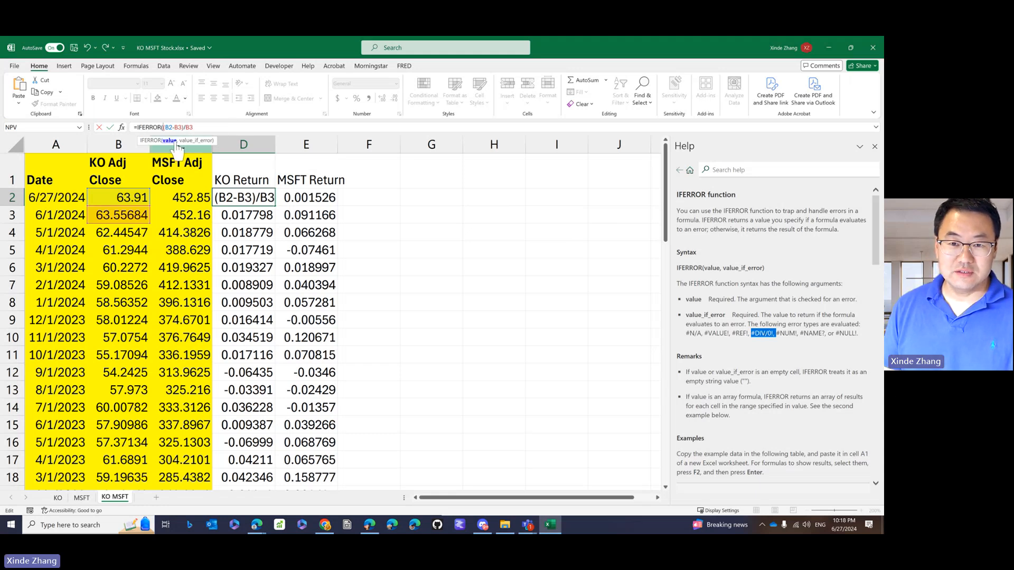
Set the value_if_error argument in D2 to an empty string "" and copy the finished formula across to E2.
click(122, 128)
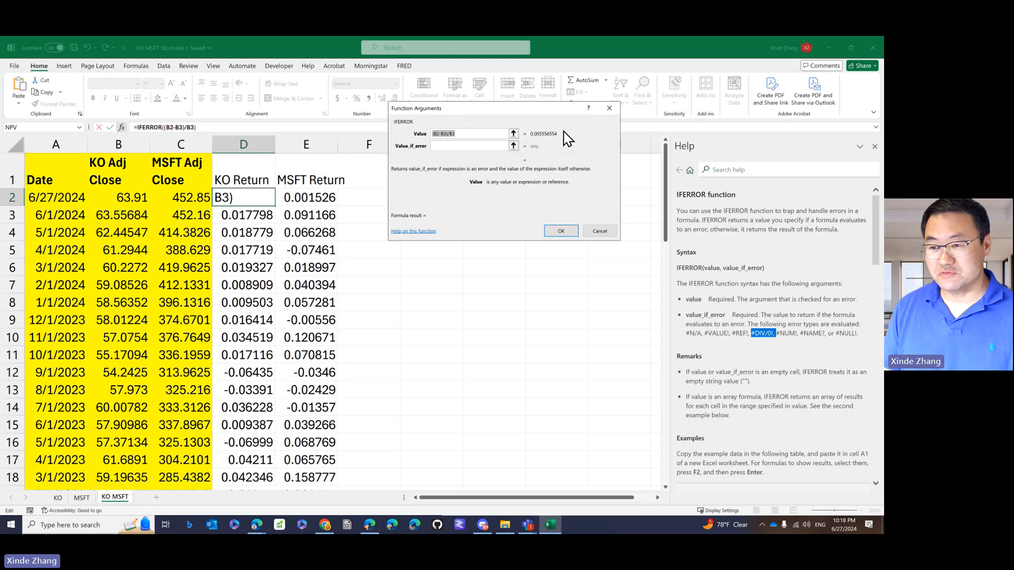
click(447, 146)
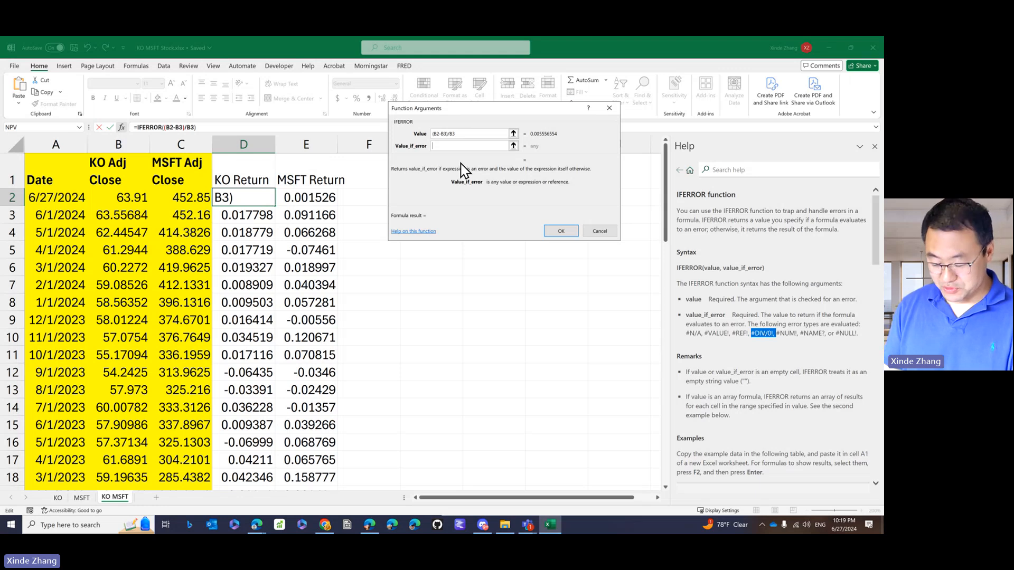
text(")
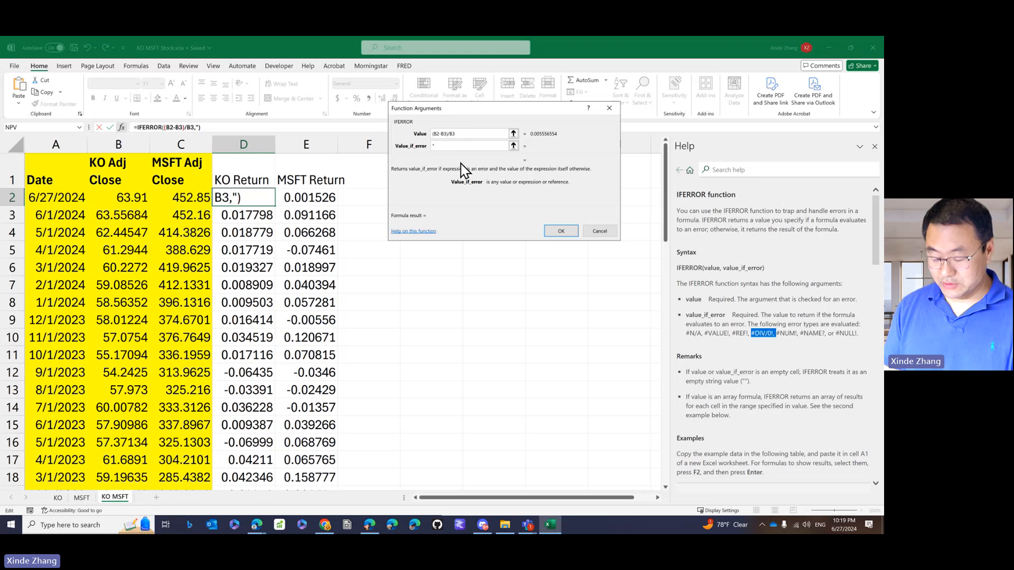
text(")
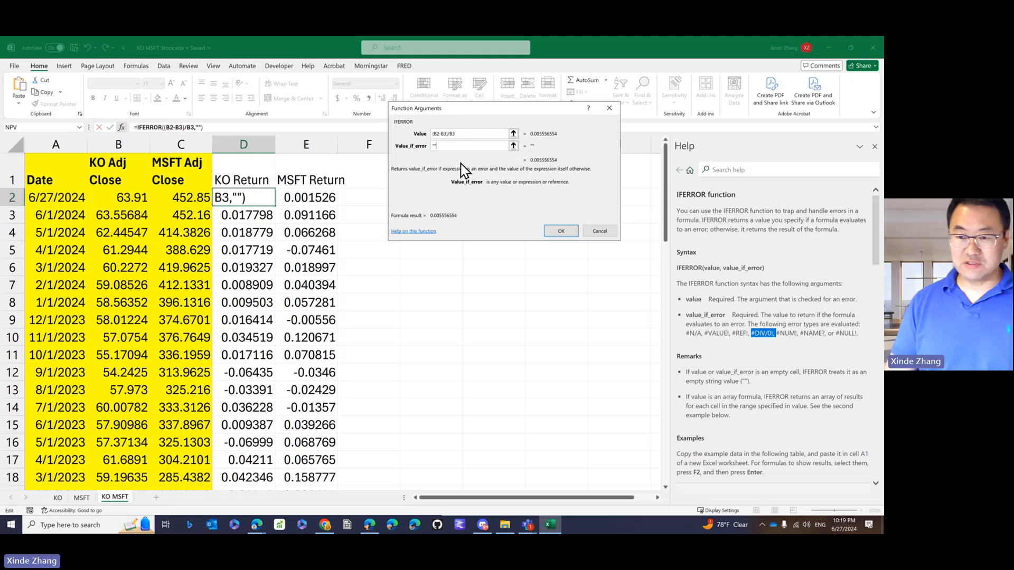
key(Return)
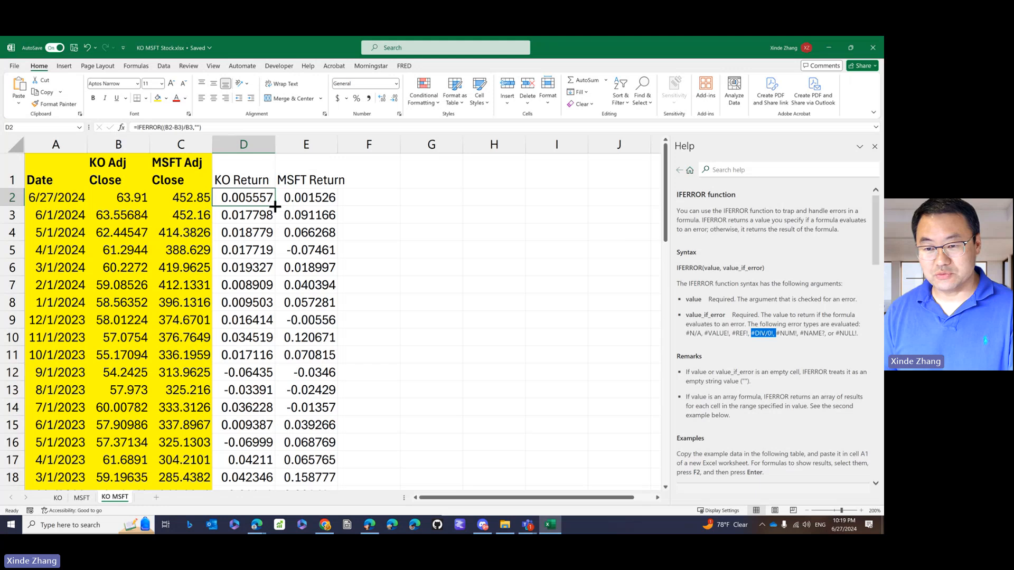
drag(274, 207, 318, 207)
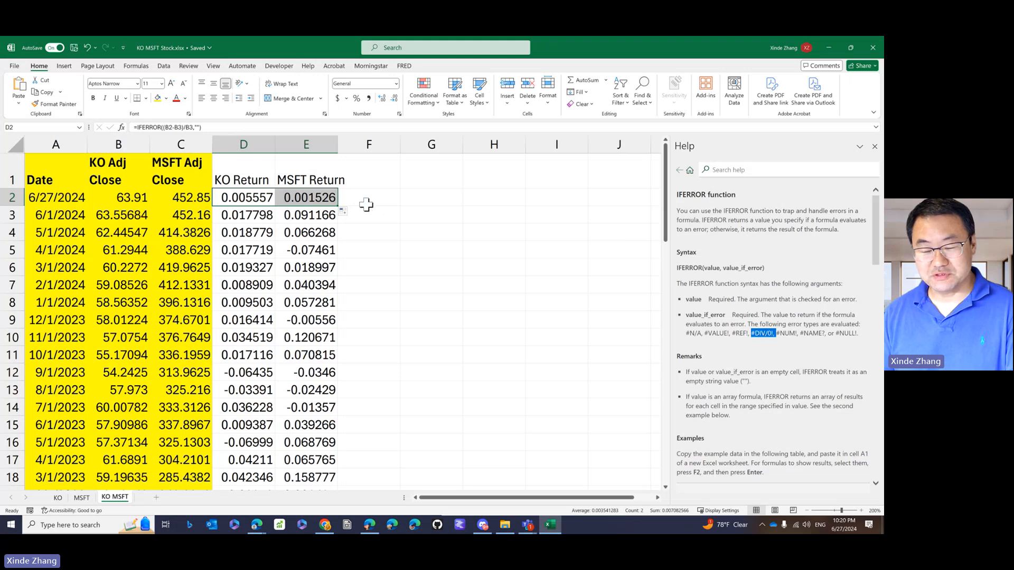
Fill the IFERROR formulas in D2:E2 down the KO and MSFT return columns through row 62.
scroll(368, 198, down, 1)
scroll(367, 199, up, 1)
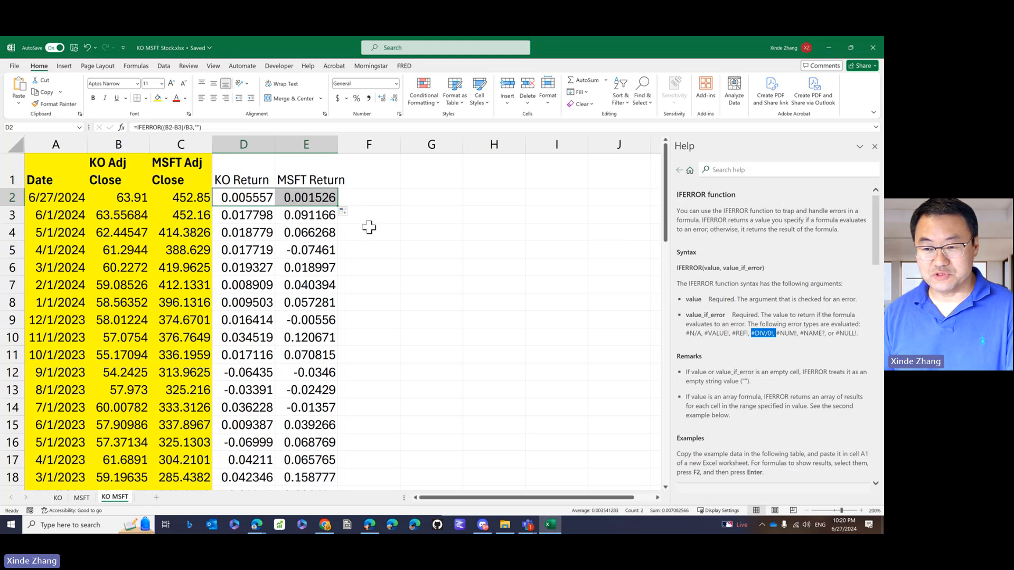
double_click(338, 207)
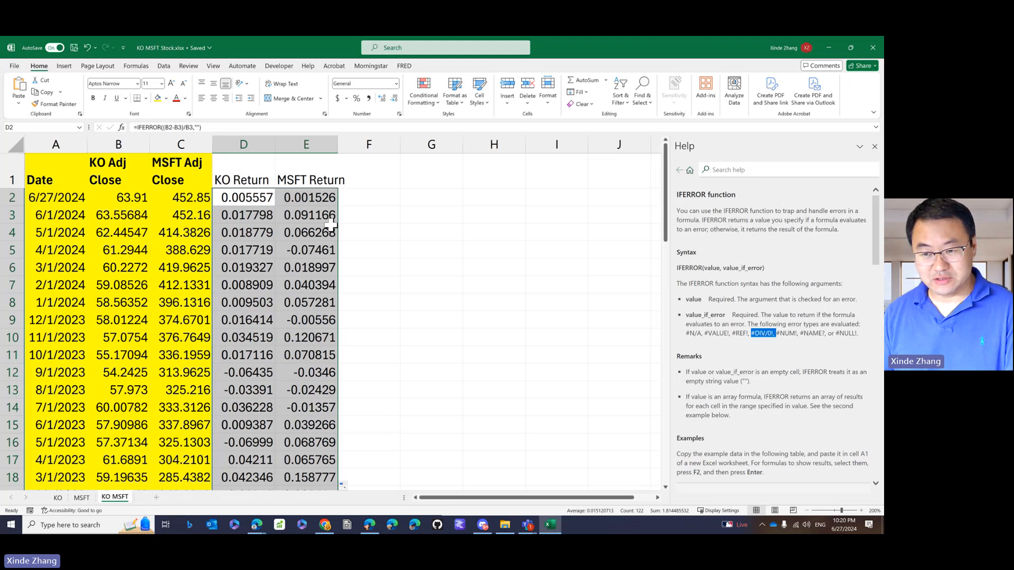
scroll(331, 226, down, 15)
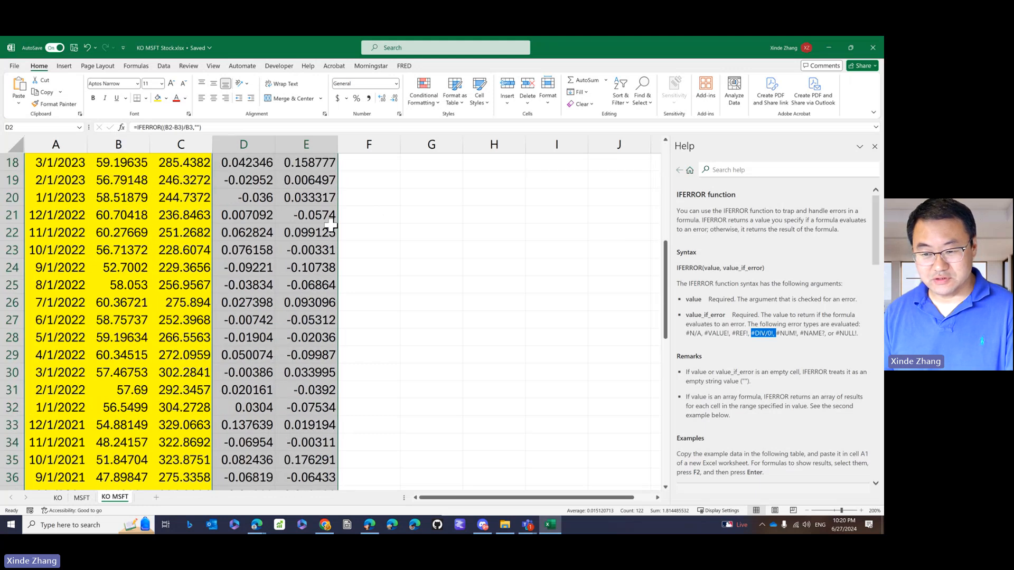
scroll(330, 226, down, 1)
scroll(331, 226, up, 1)
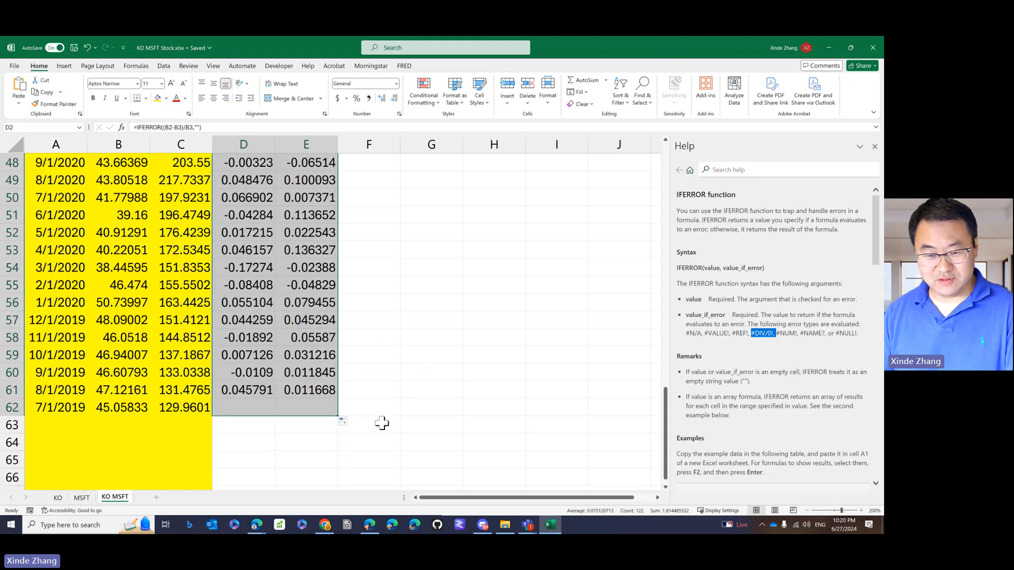
Examine the IFERROR formula in E62 and its value and value_if_error arguments in the function arguments dialog.
click(311, 410)
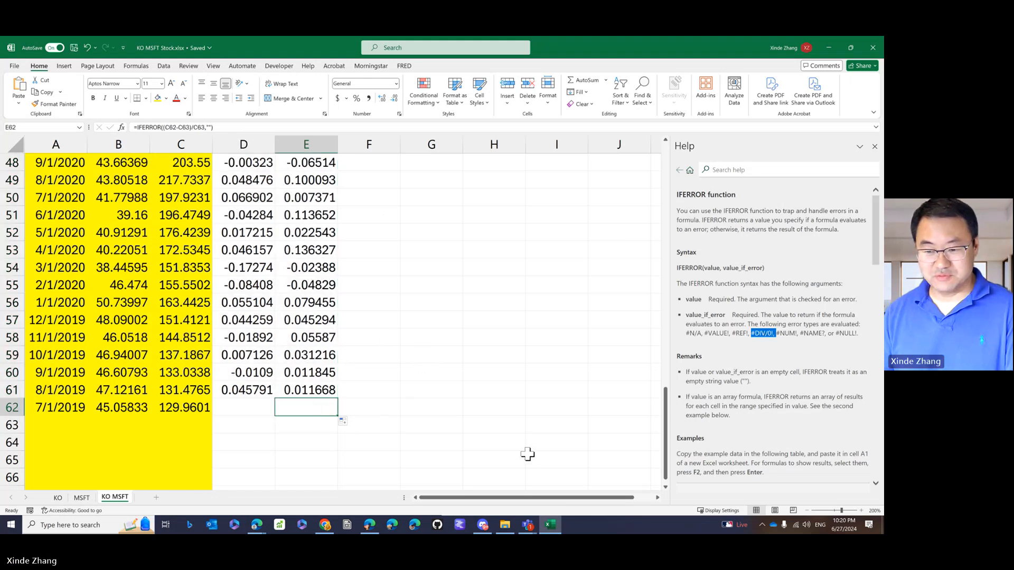
key(Right)
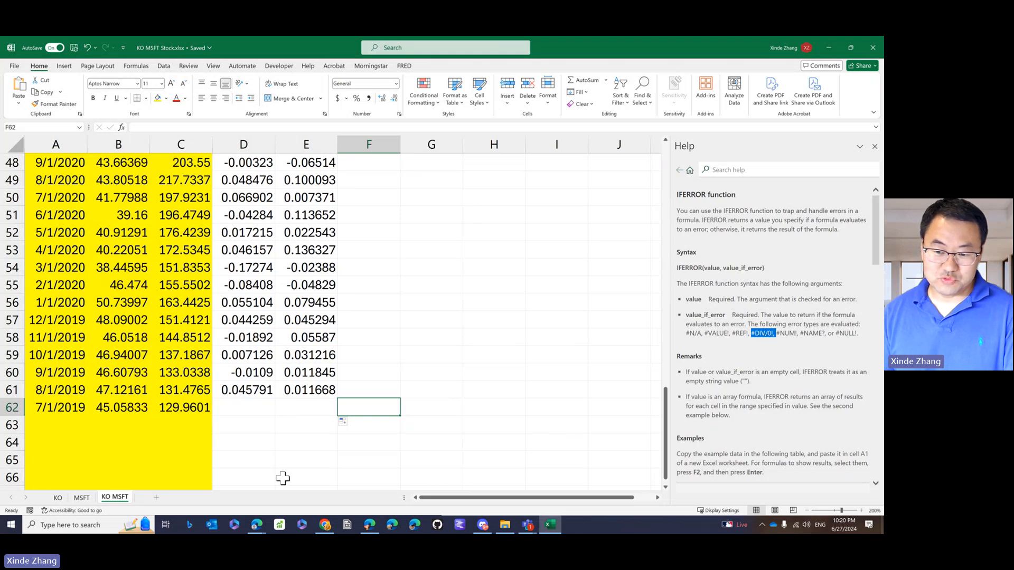
key(Left)
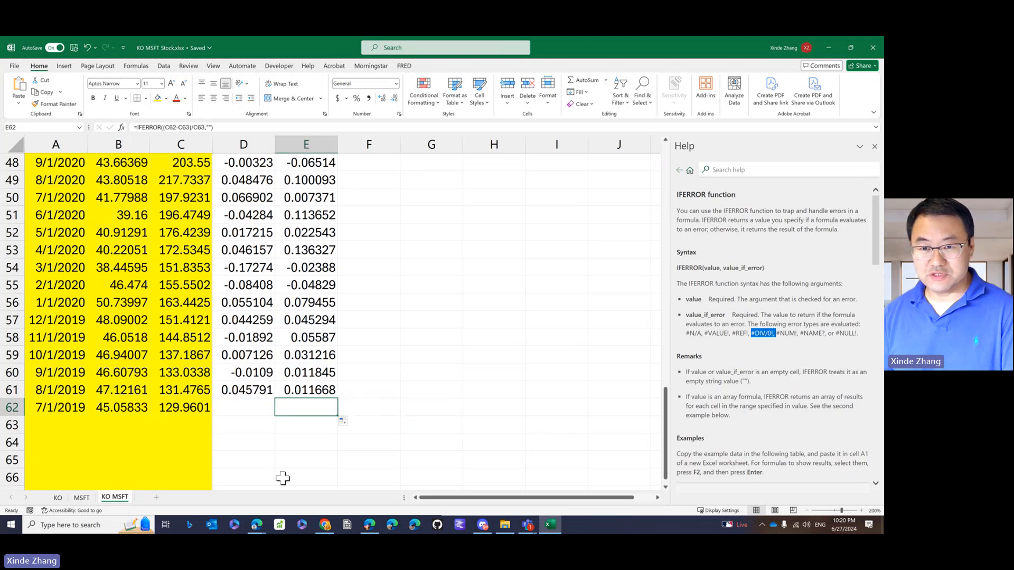
click(219, 131)
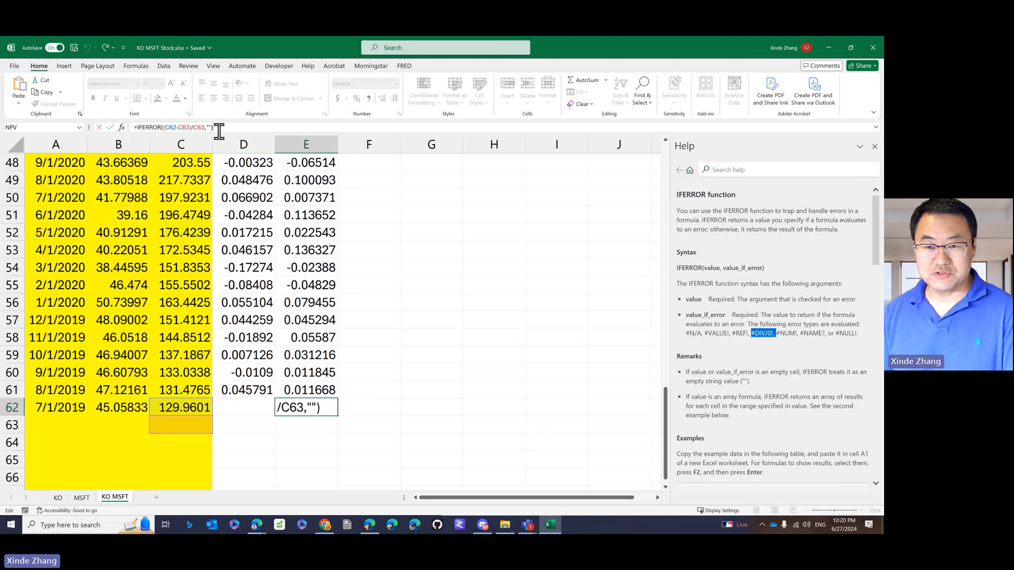
click(121, 127)
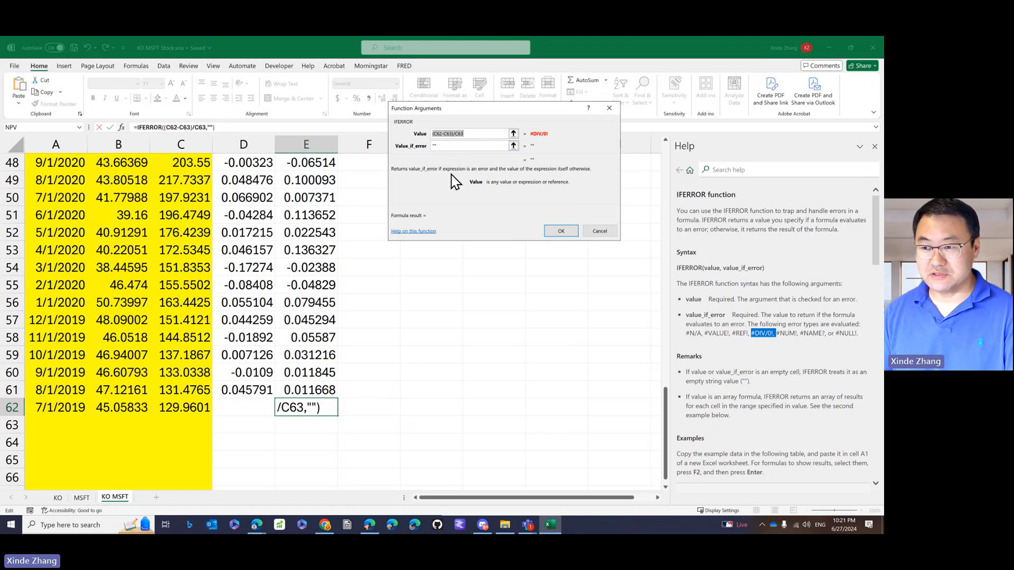
click(441, 146)
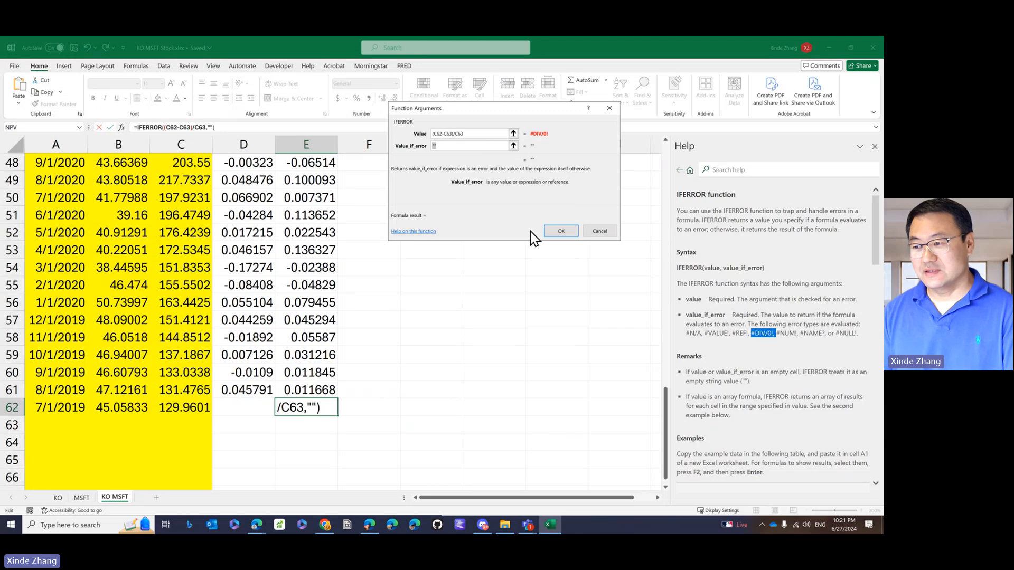
click(559, 235)
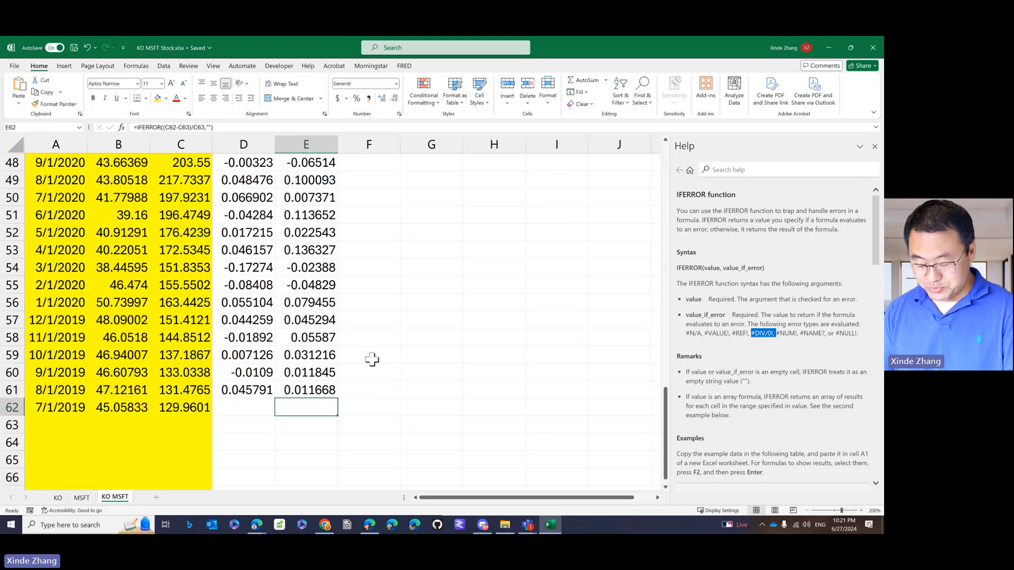
Enter the labels "Average" in G2 and "Stdev" in G3.
key(ctrl+Home)
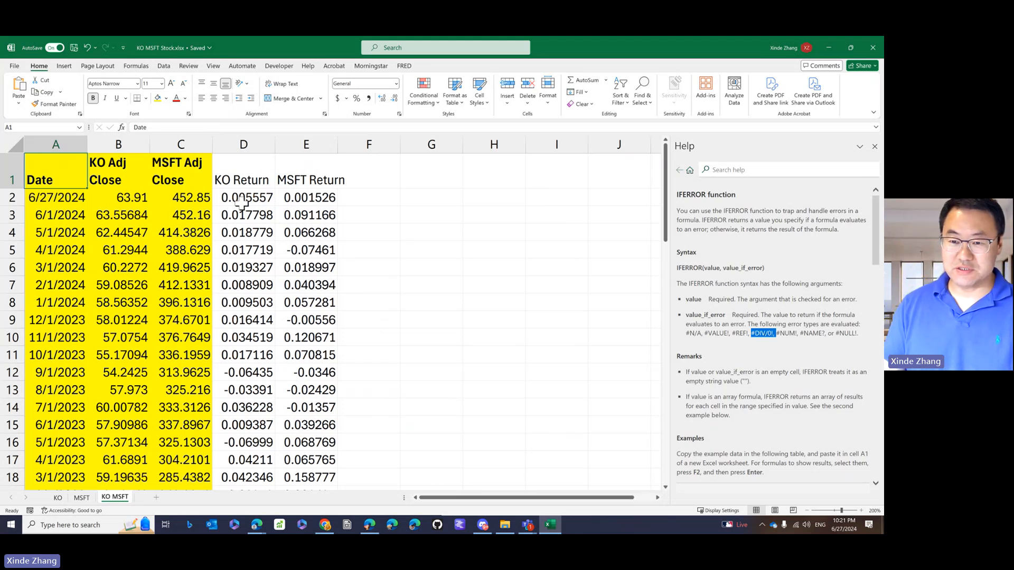
click(430, 196)
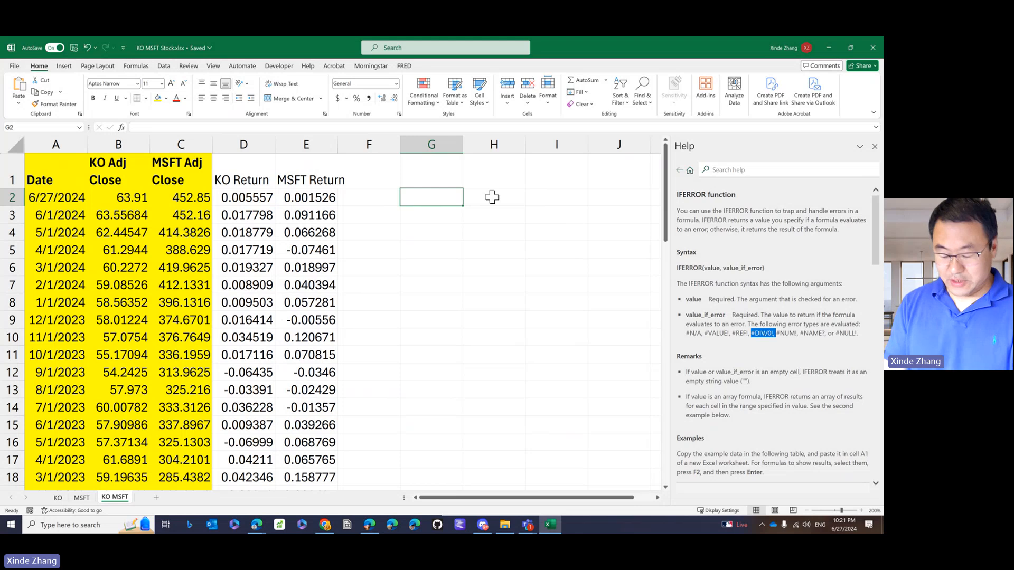
text(Average)
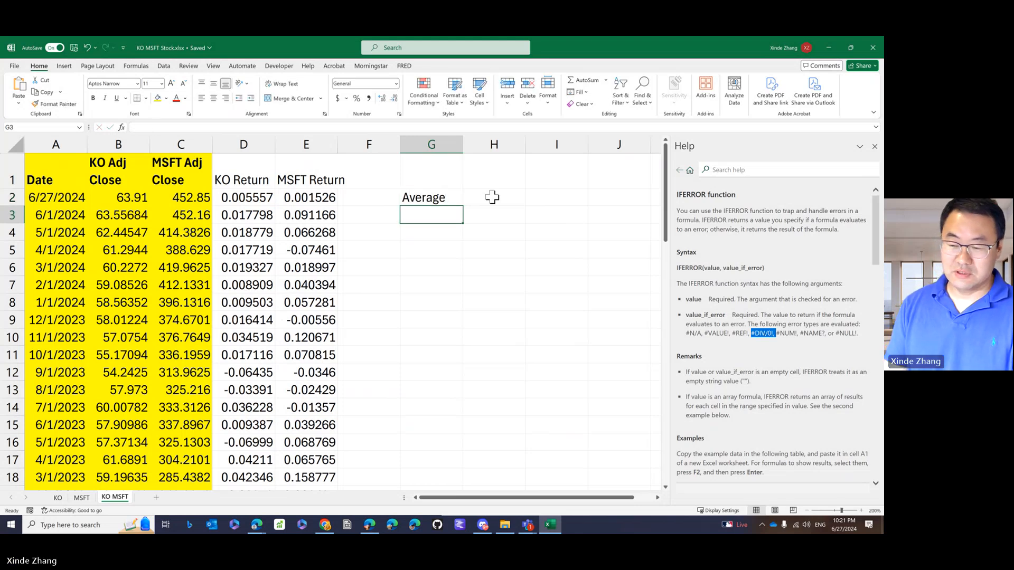
key(Return)
text(Stdev)
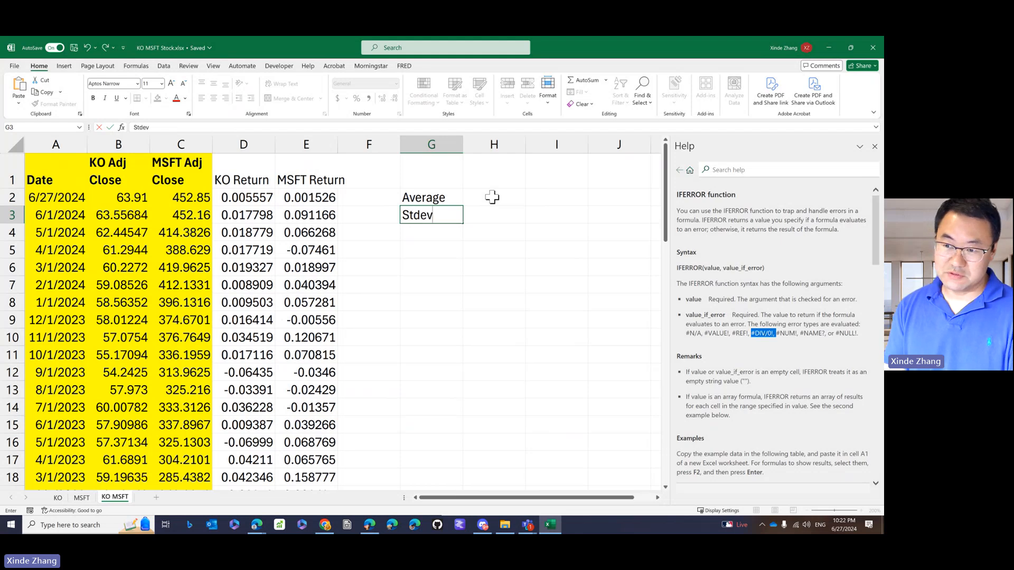
text(.)
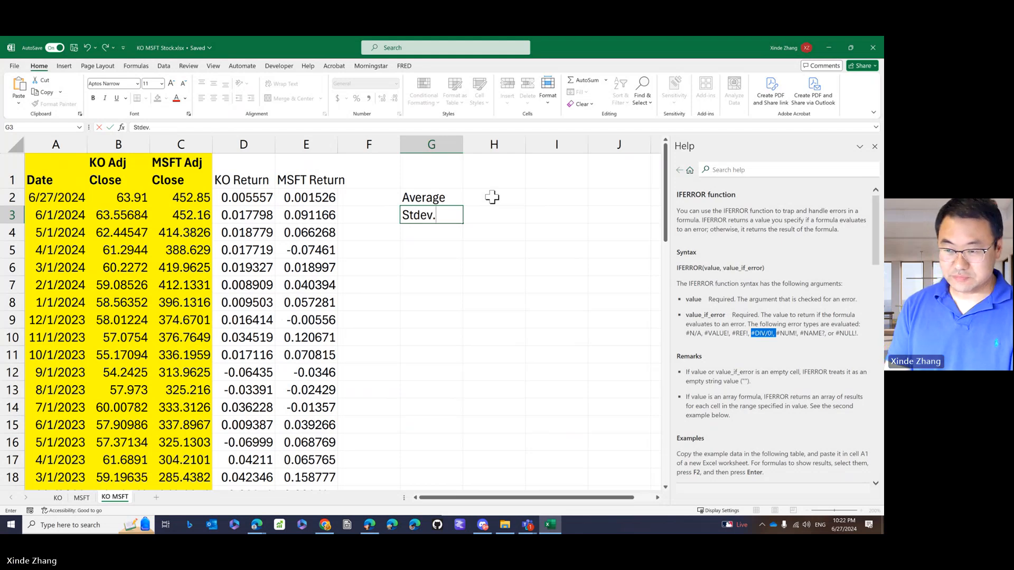
key(Return)
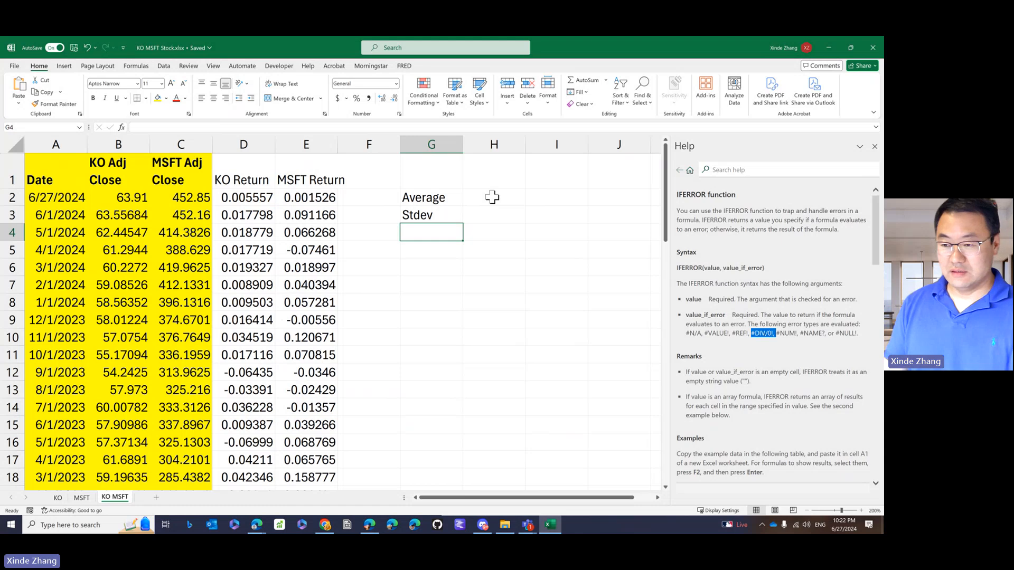
click(429, 198)
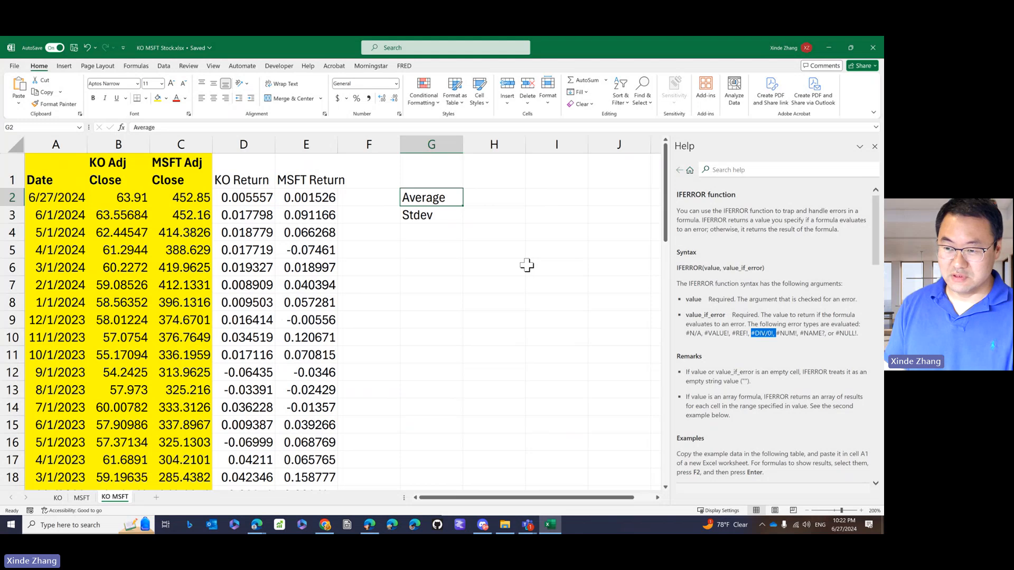
key(Down)
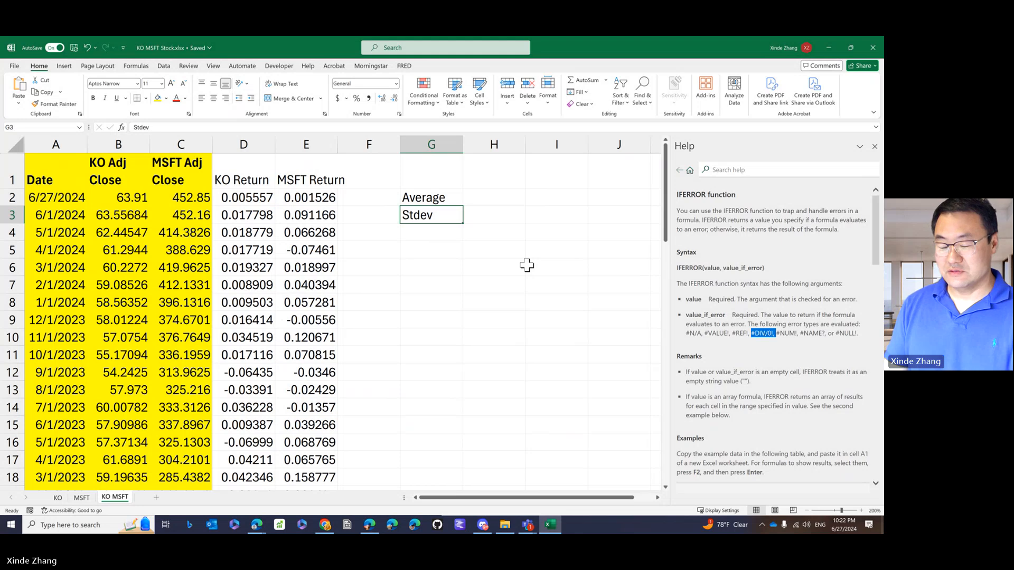
key(Up)
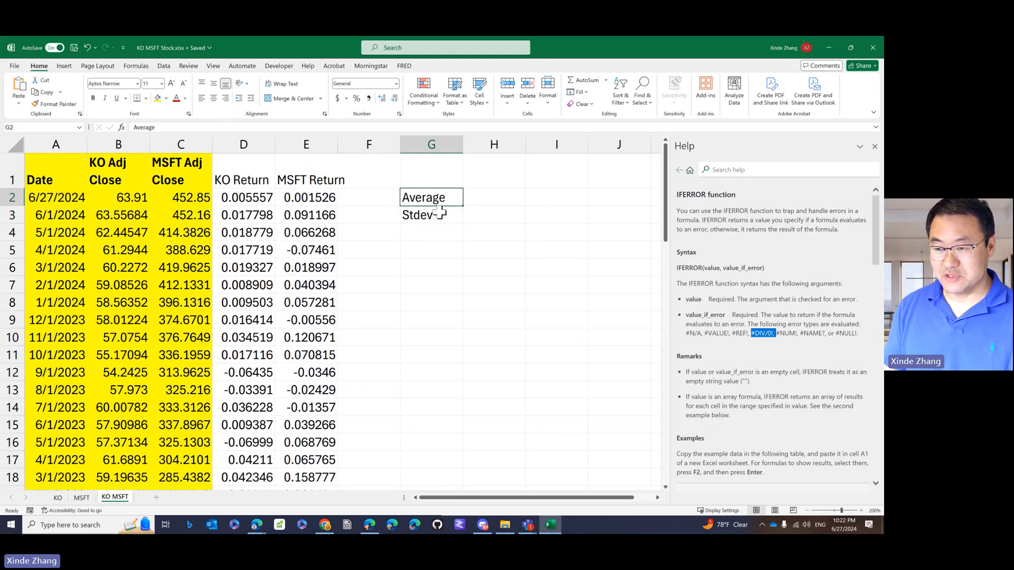
click(418, 212)
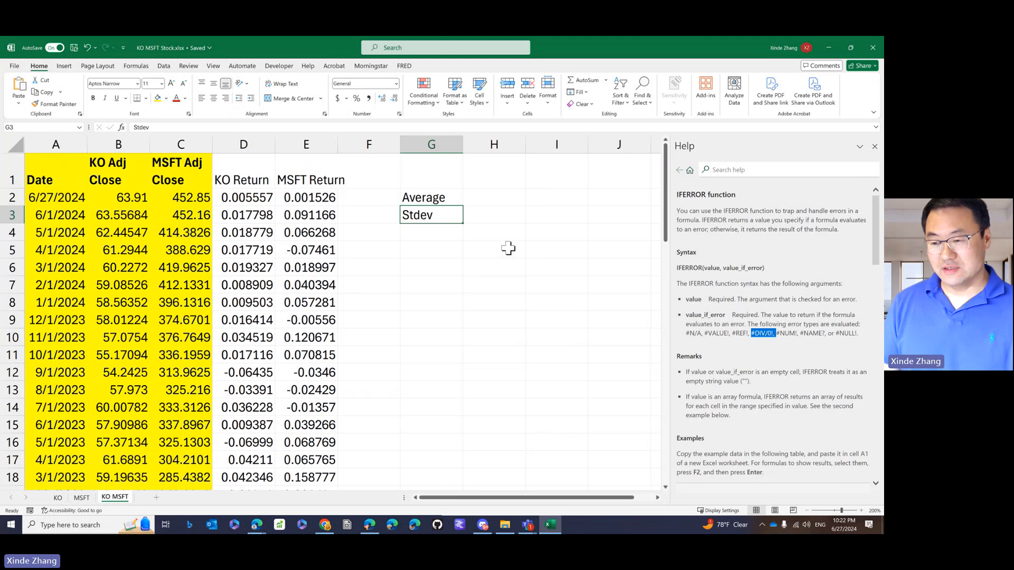
Format the labels in G2:G3 as bold 14-point text and widen column G slightly.
drag(426, 199, 427, 211)
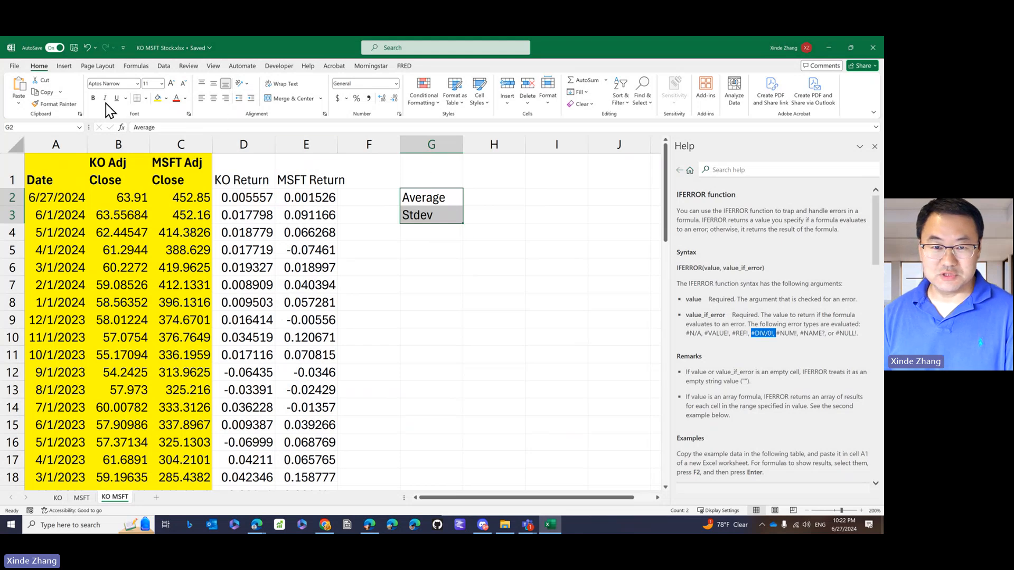
click(93, 99)
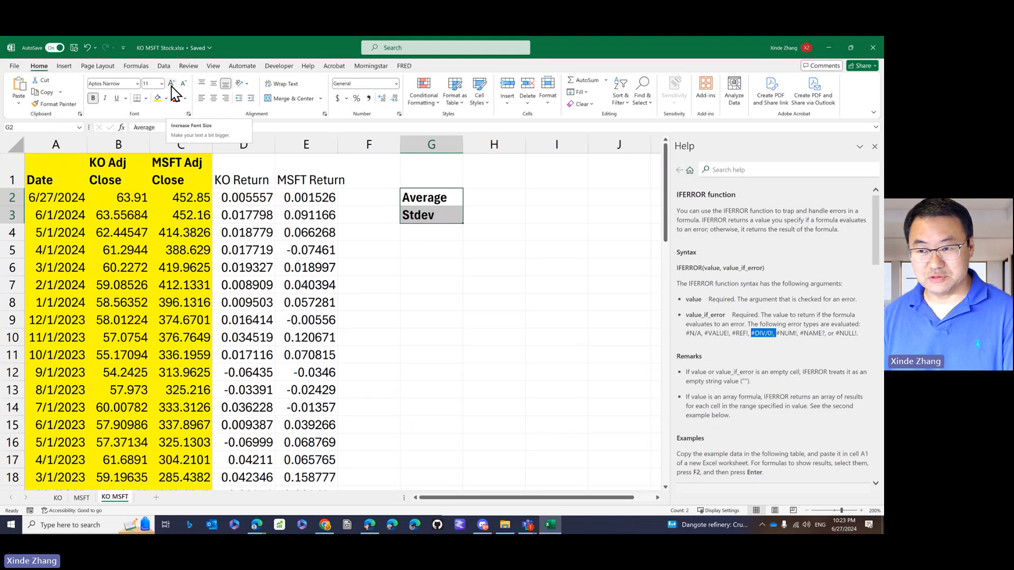
click(172, 86)
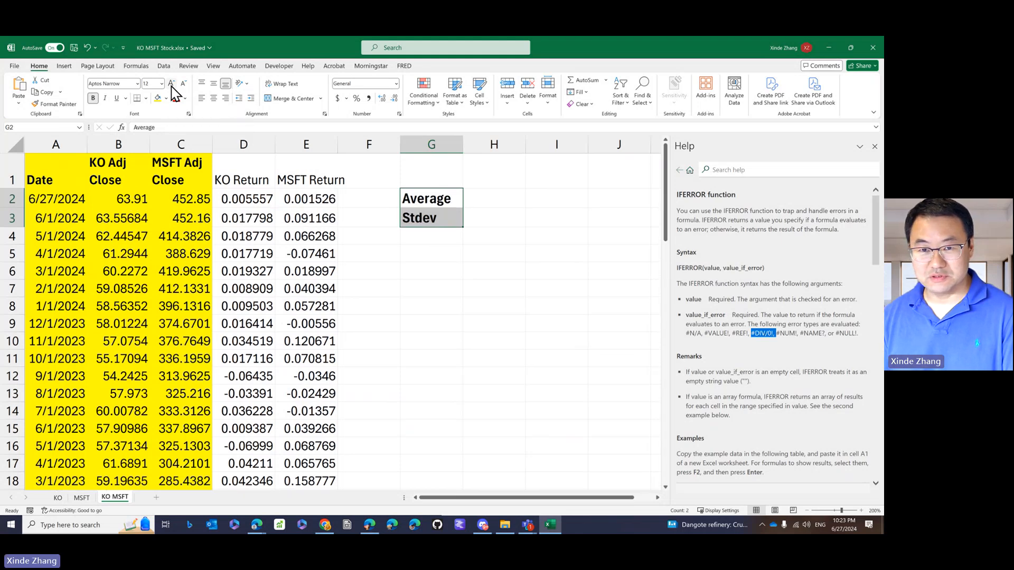
click(172, 87)
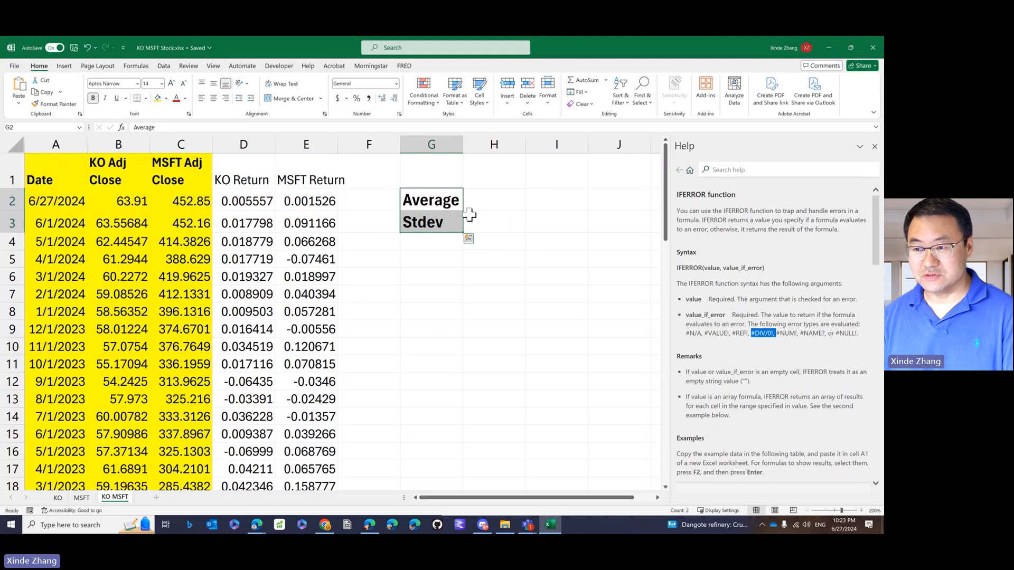
drag(461, 144, 470, 144)
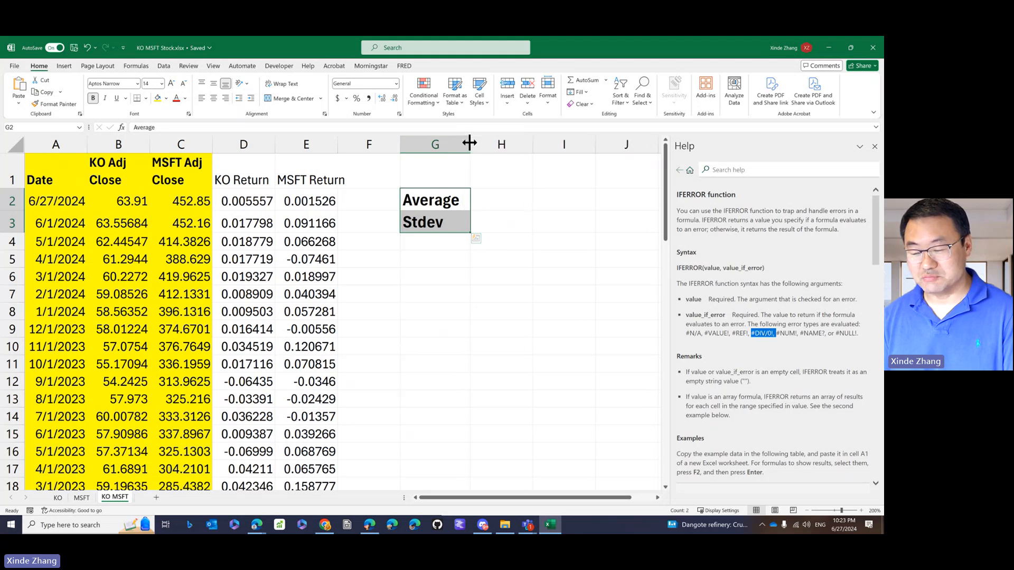
click(485, 258)
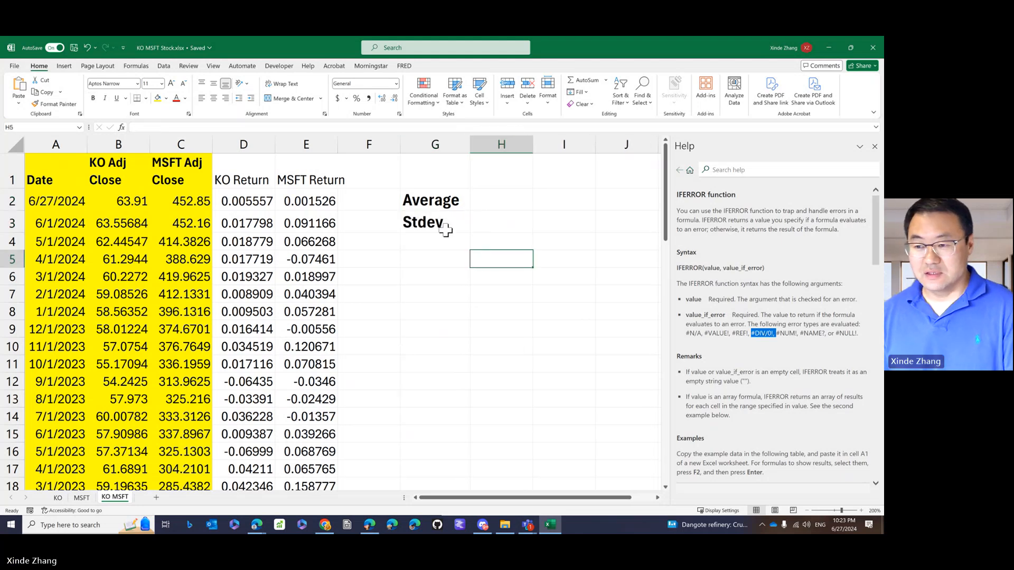
Extend the label in G2 to "Average Return" and widen column G so the text fits.
click(432, 207)
click(183, 128)
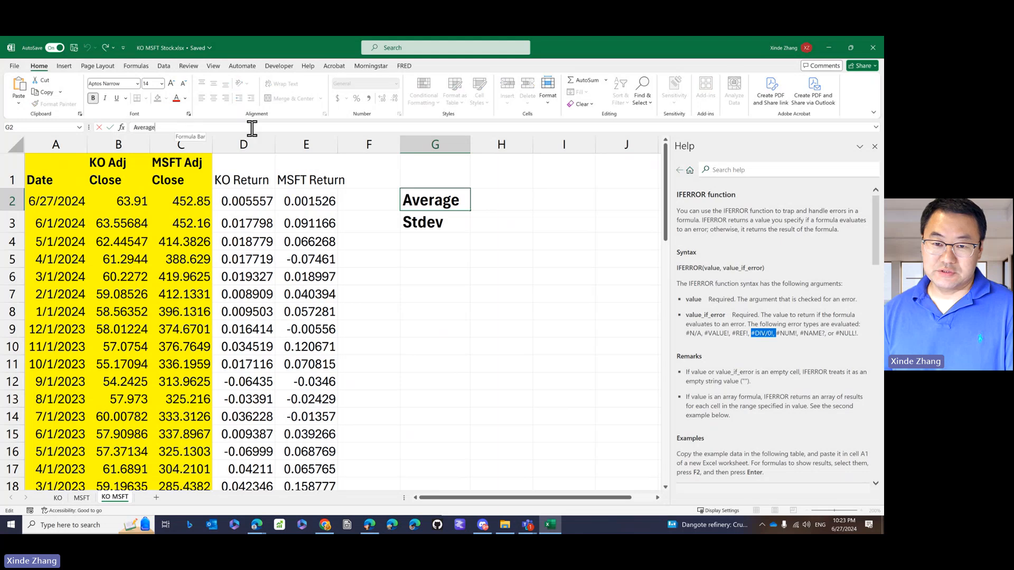
text(R)
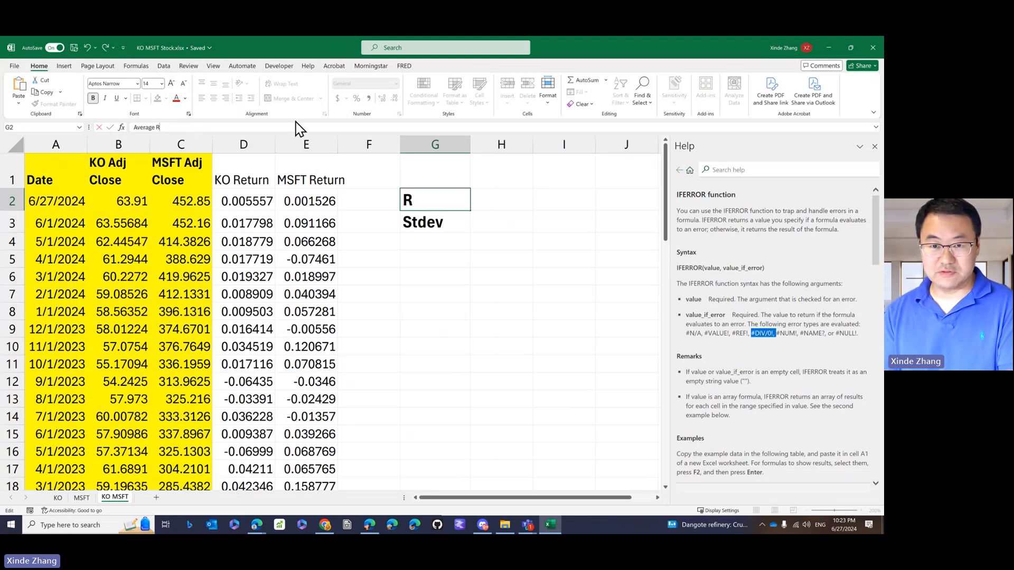
text(eturn)
key(Return)
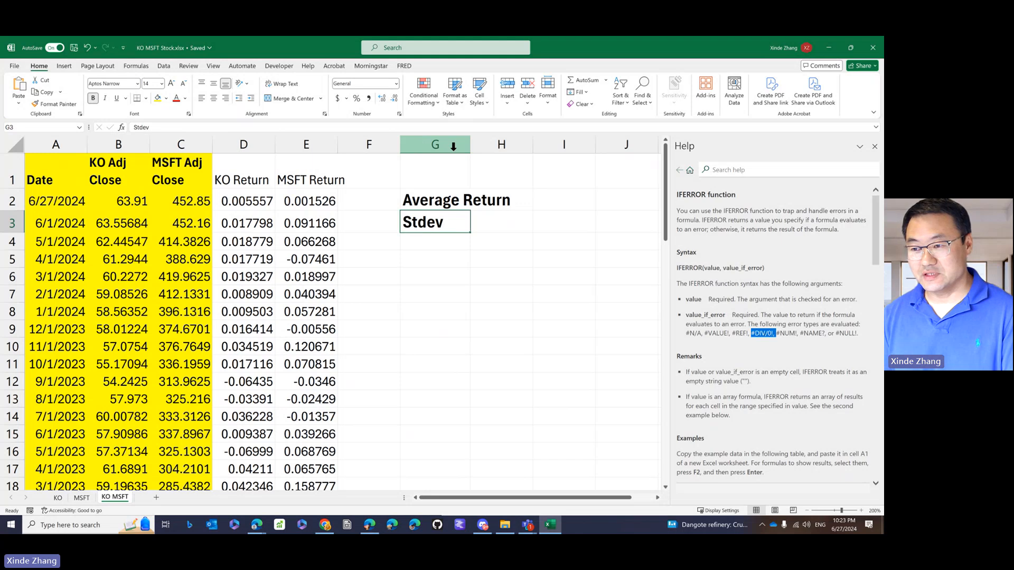
drag(470, 147, 526, 146)
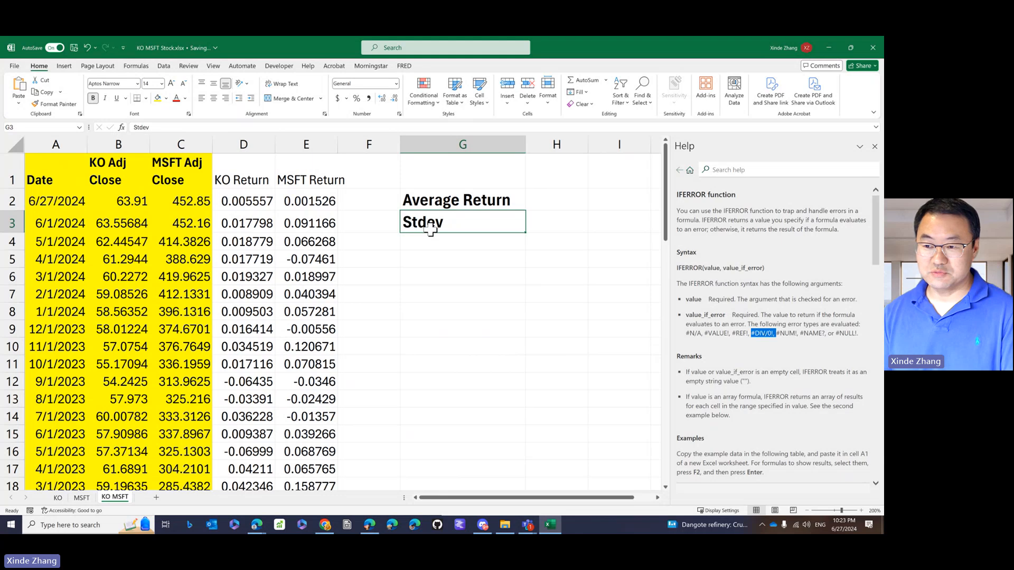
Extend the label in G3 to "Stdev of Return" and select cell H1.
click(180, 129)
text(of)
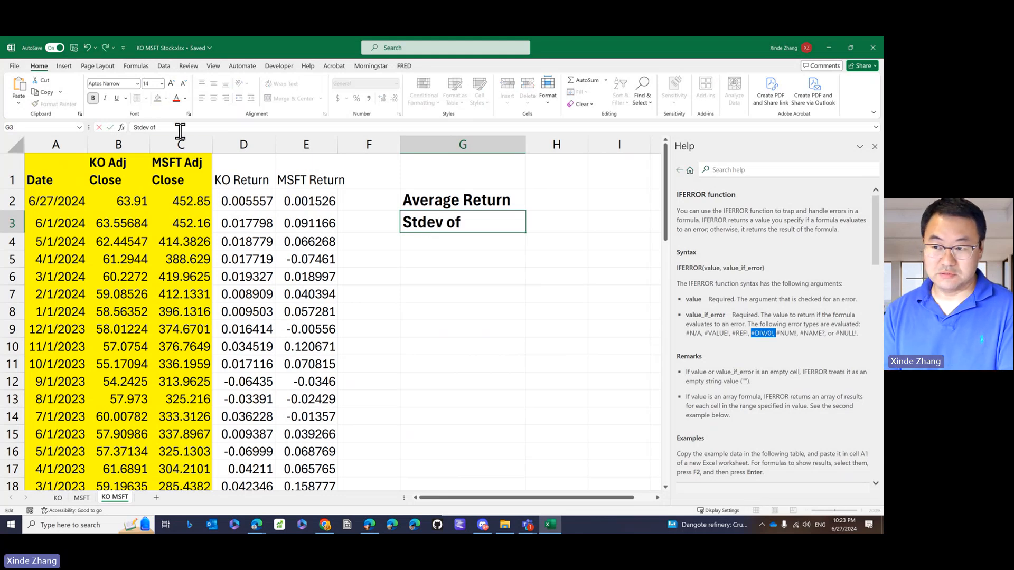
text( Retu)
key(BackSpace)
text(turn)
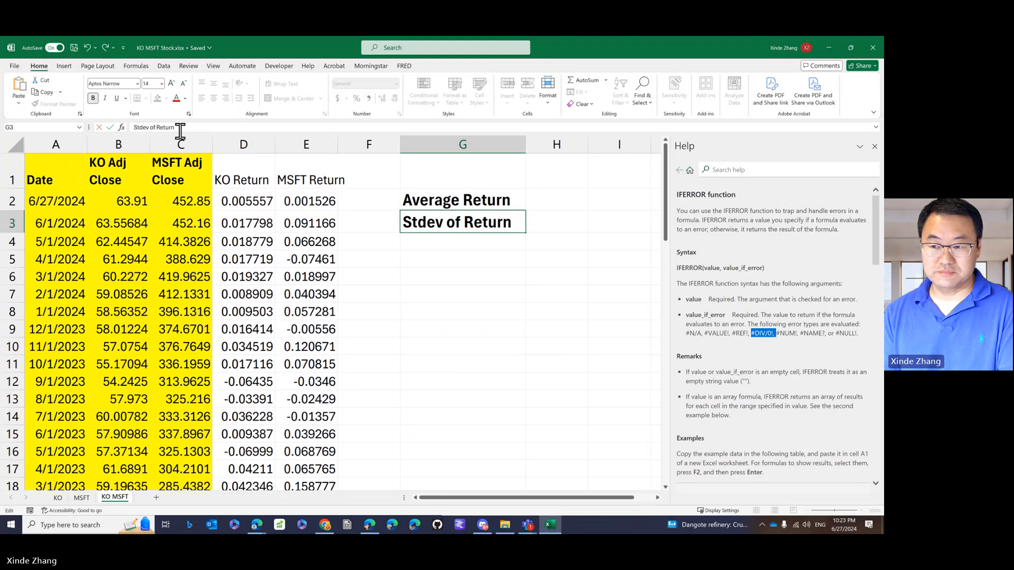
key(Return)
key(Up)
key(Up)
key(Up)
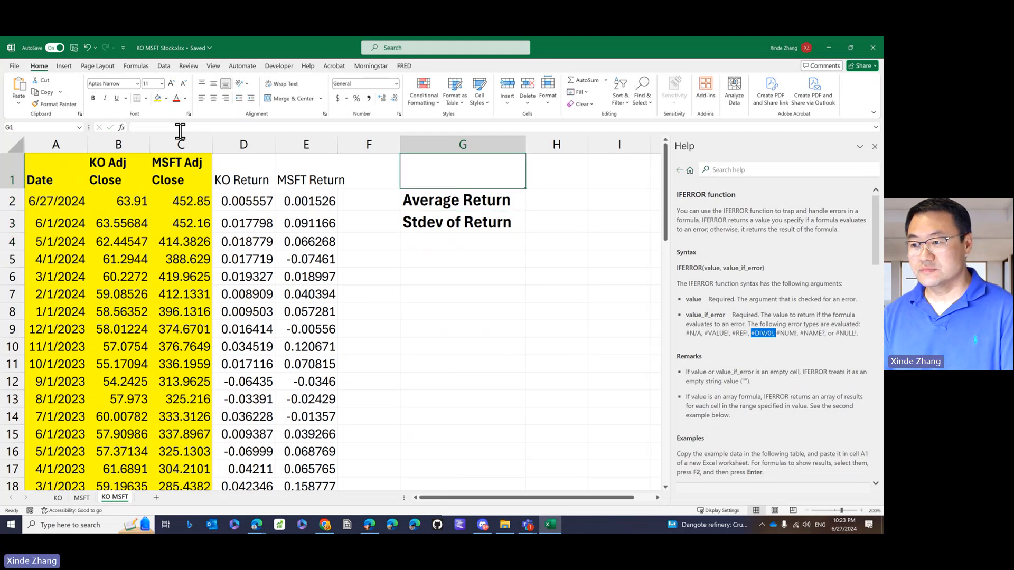
key(Right)
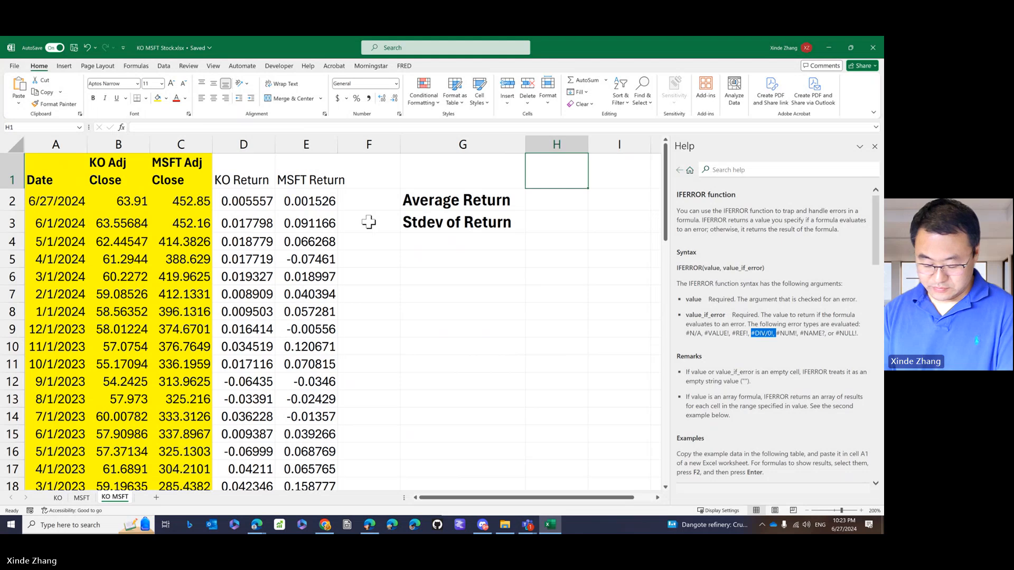
Enter the column headers "KO" in H1 and "MSFT" in I1 of the summary table.
text(KO)
key(Return)
key(Up)
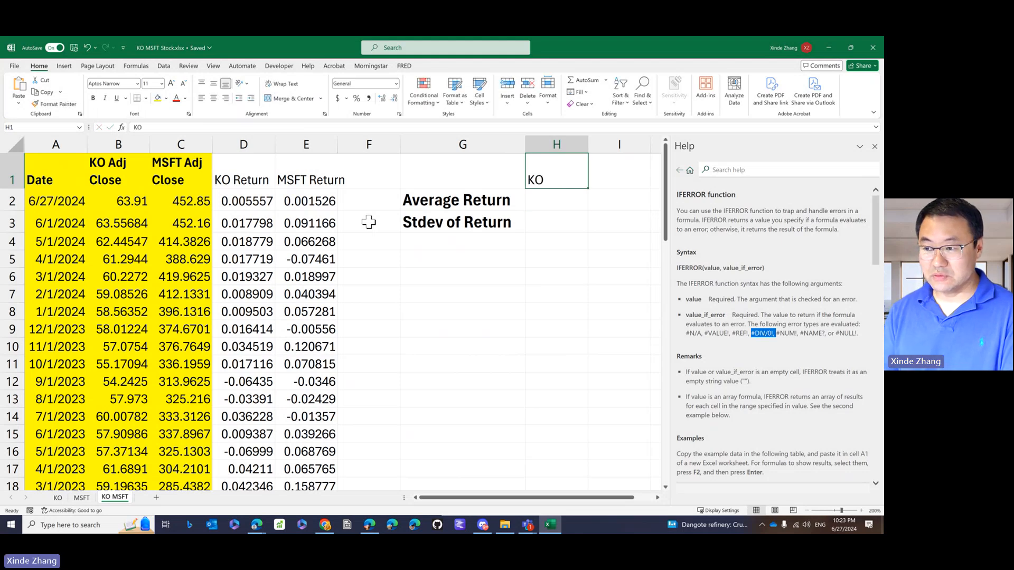
key(Right)
text(MSFT)
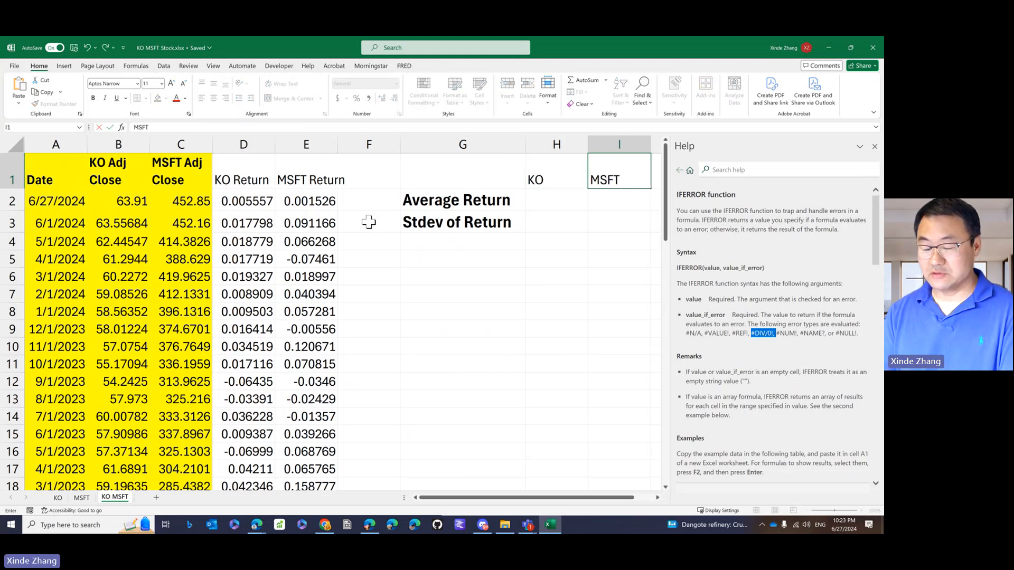
key(Return)
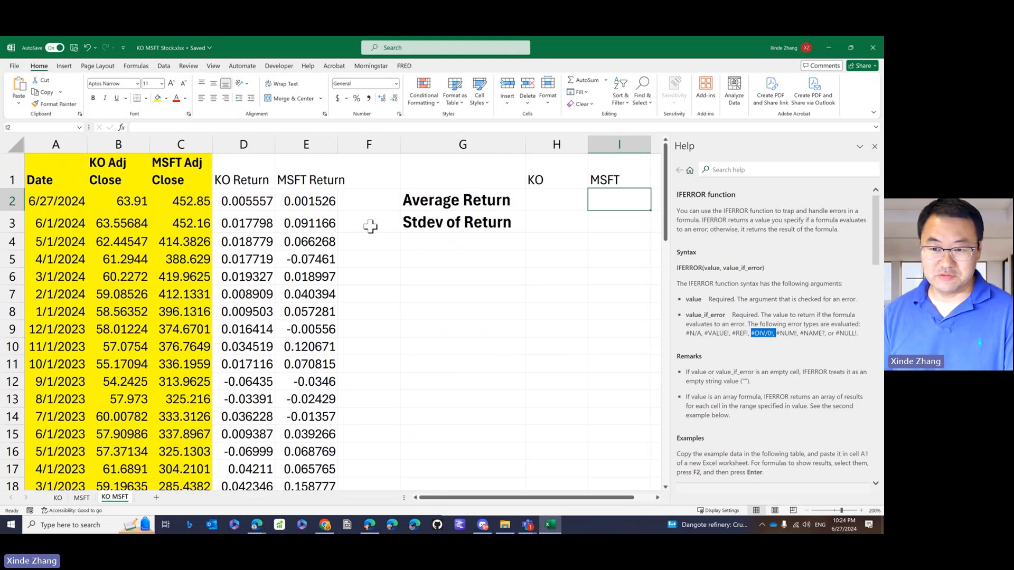
Inspect the KO return formula in the last data row, D62, and return to the summary labels in G2:G3.
click(288, 245)
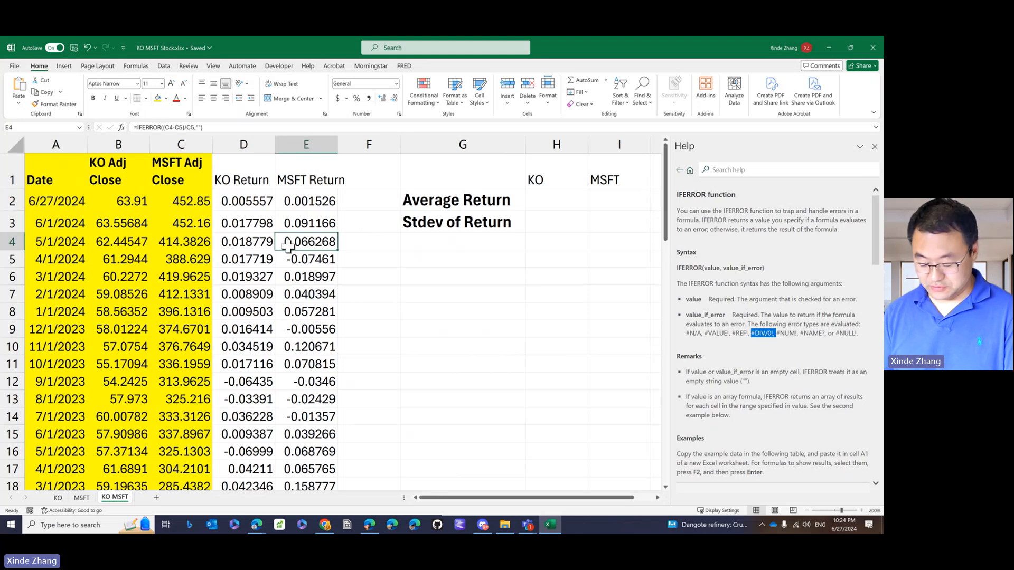
key(ctrl+Down)
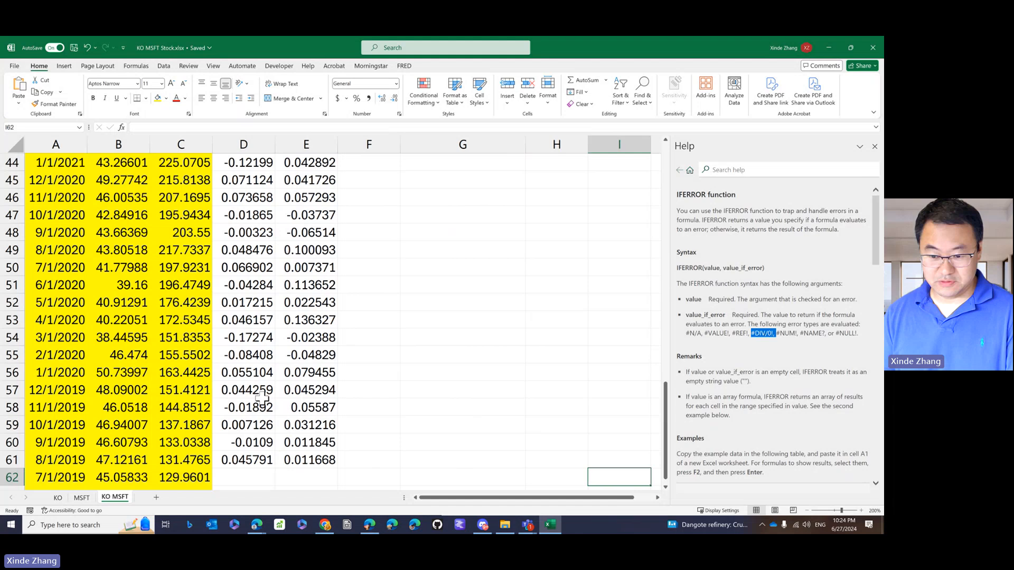
click(228, 477)
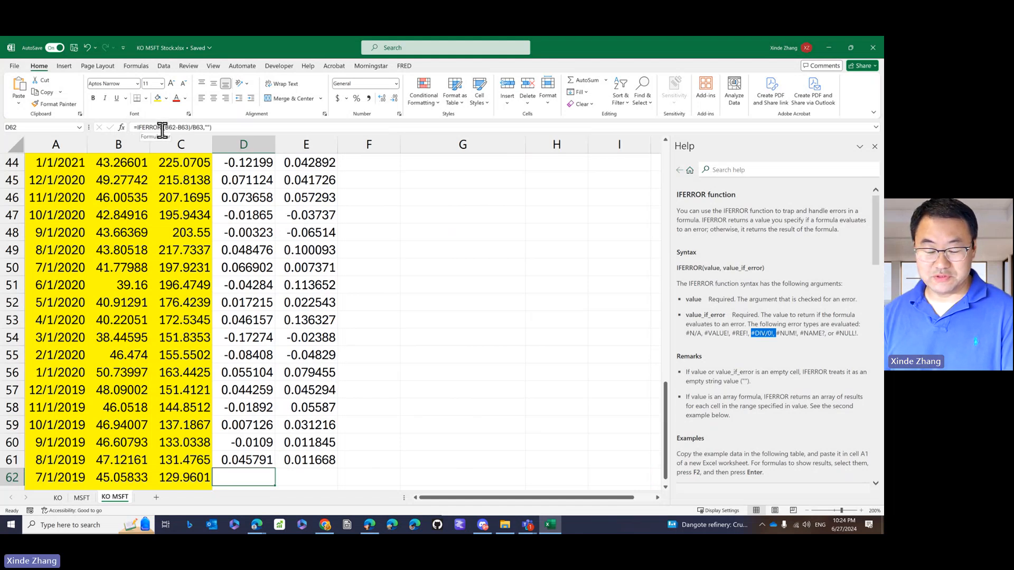
key(ctrl+Home)
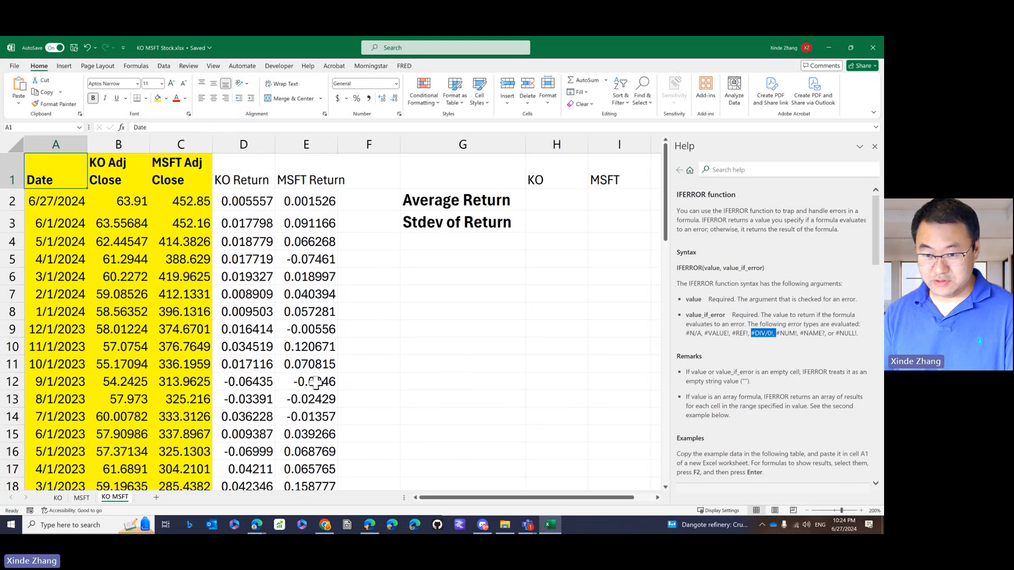
click(461, 200)
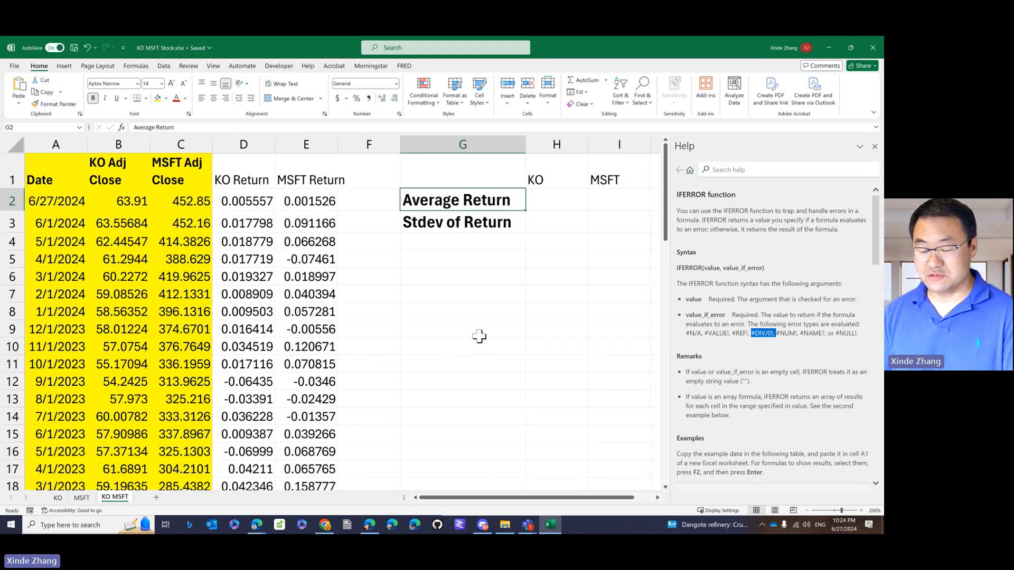
key(Down)
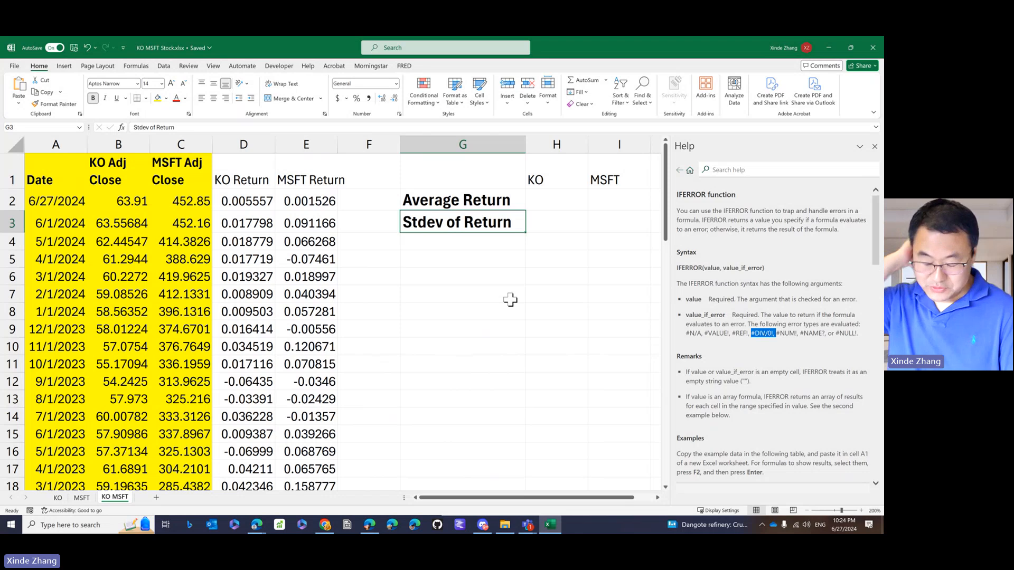
Calculate KO's average return in H2 with the AVERAGE function over D2:D61.
click(548, 208)
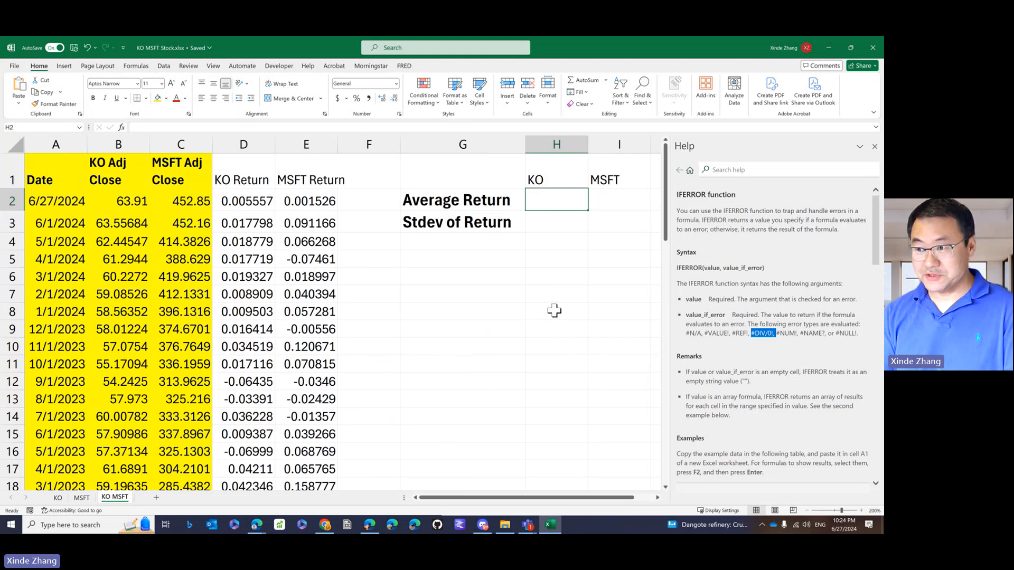
text(=)
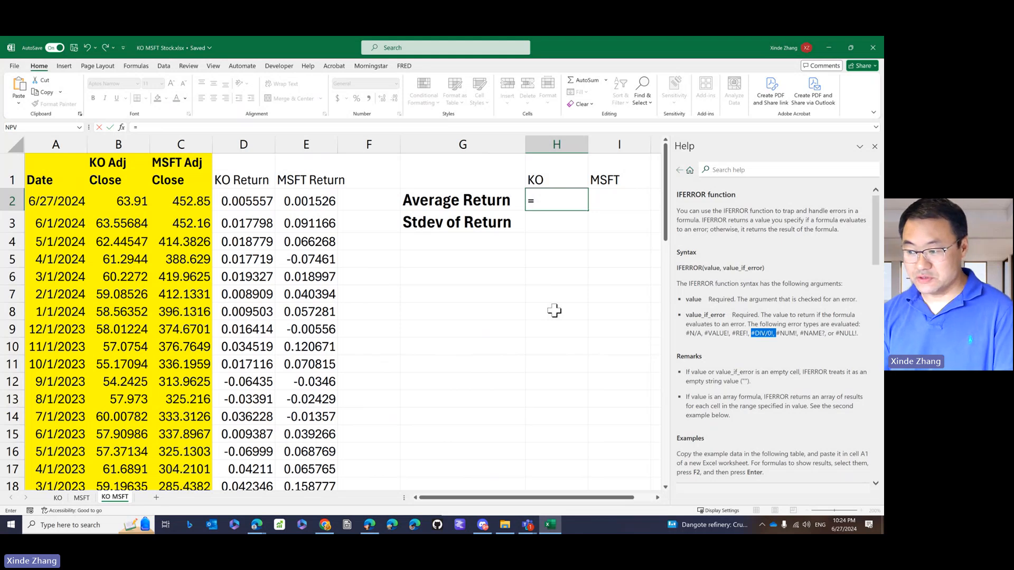
text(av)
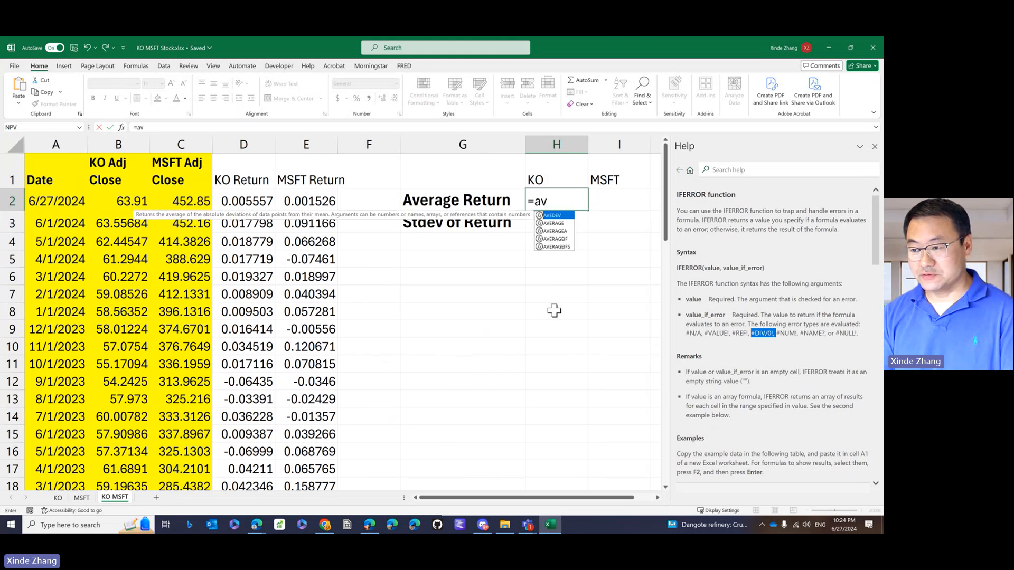
click(547, 223)
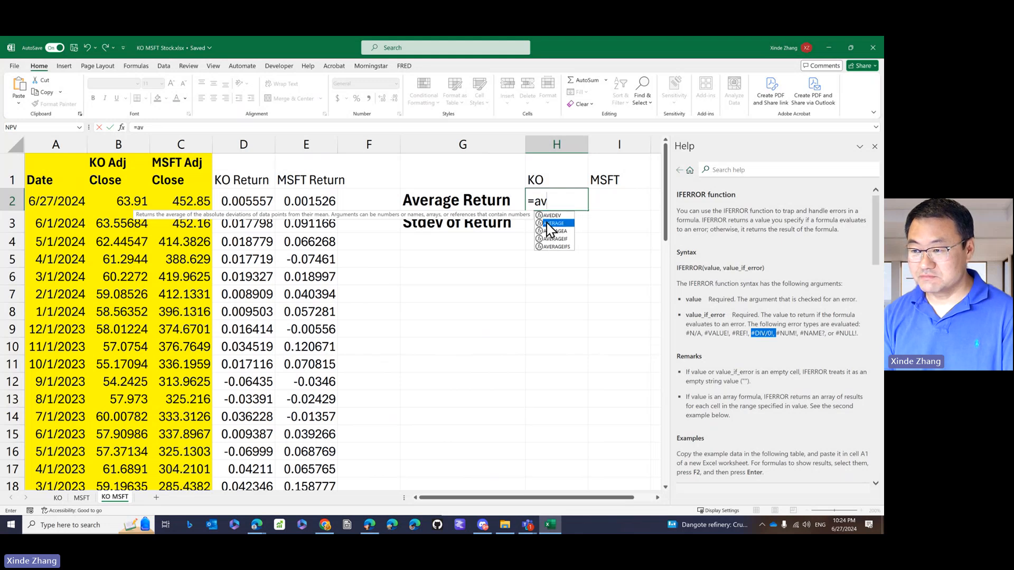
double_click(549, 224)
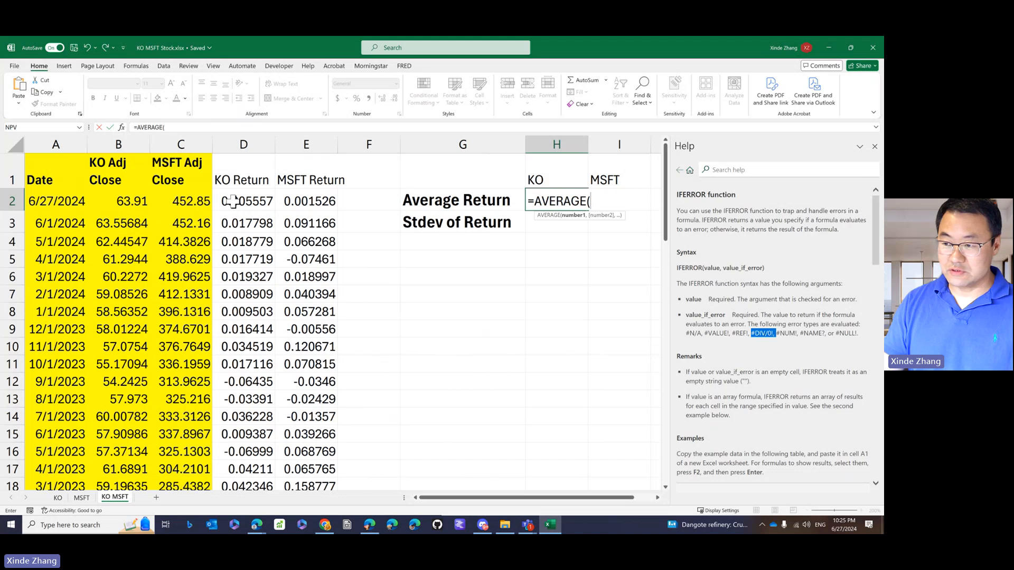
click(233, 201)
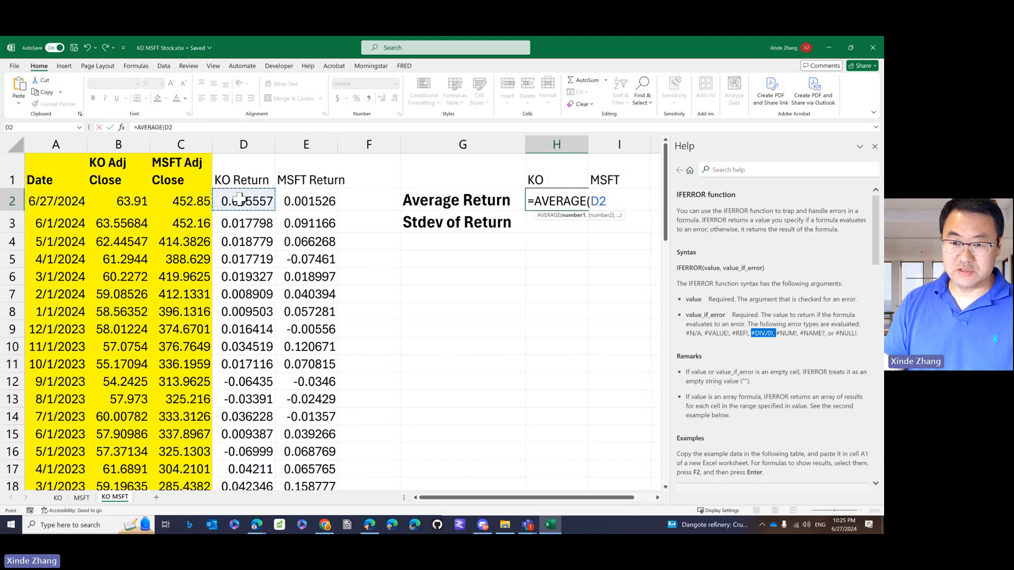
drag(240, 198, 247, 408)
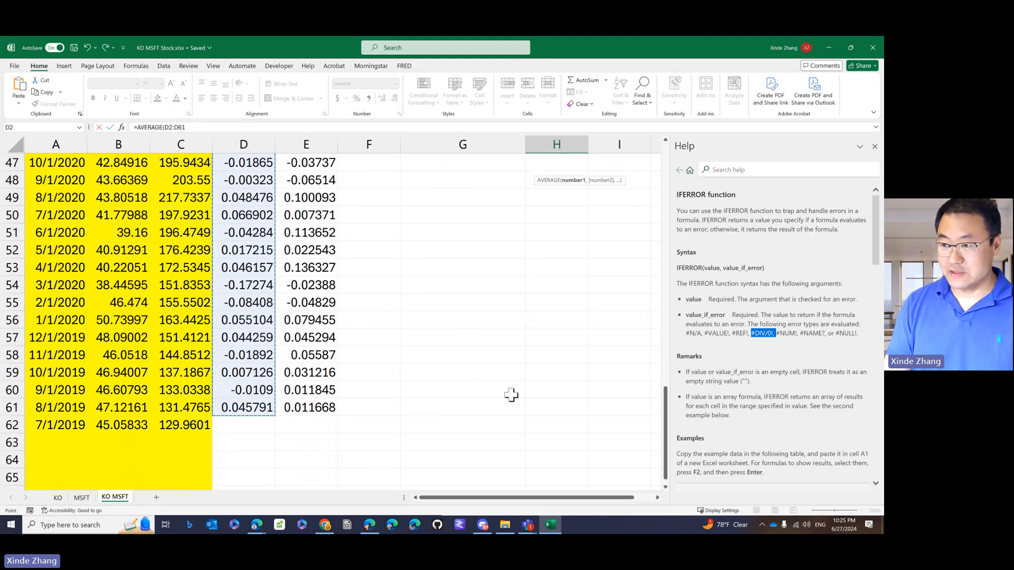
key(Return)
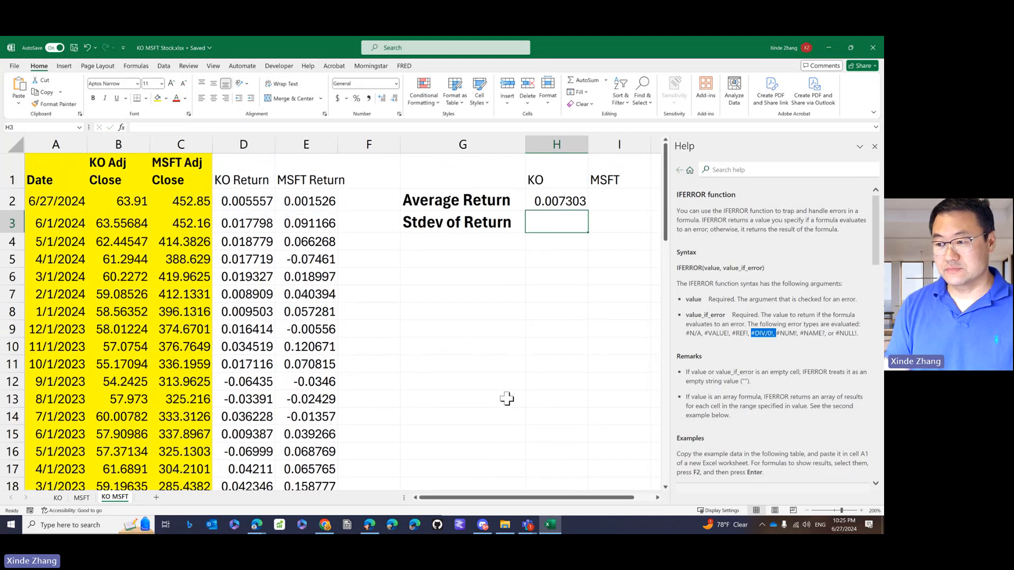
click(545, 201)
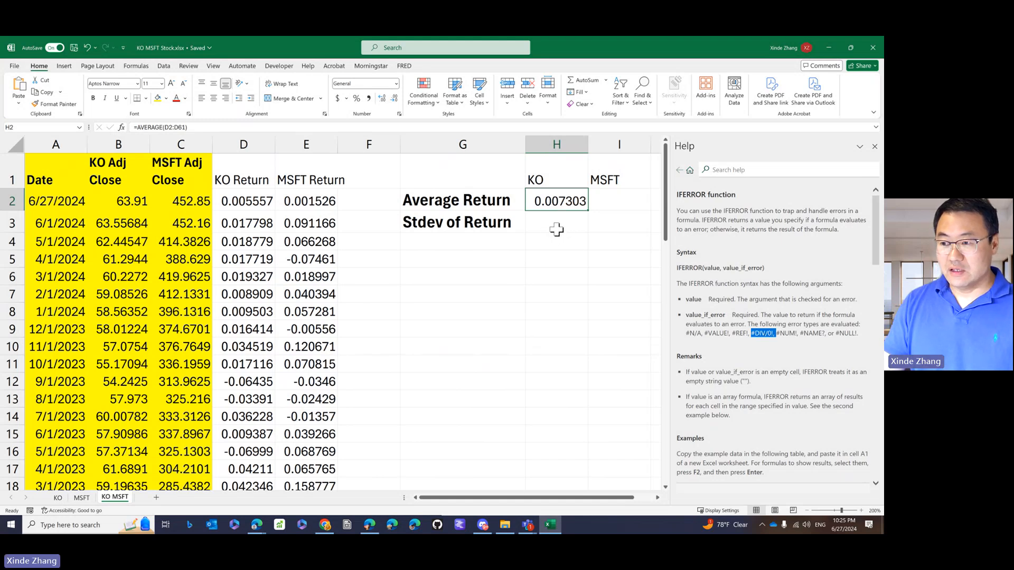
Calculate the standard deviation of KO's returns in H3 with STDEV.S over D2:D61.
click(557, 224)
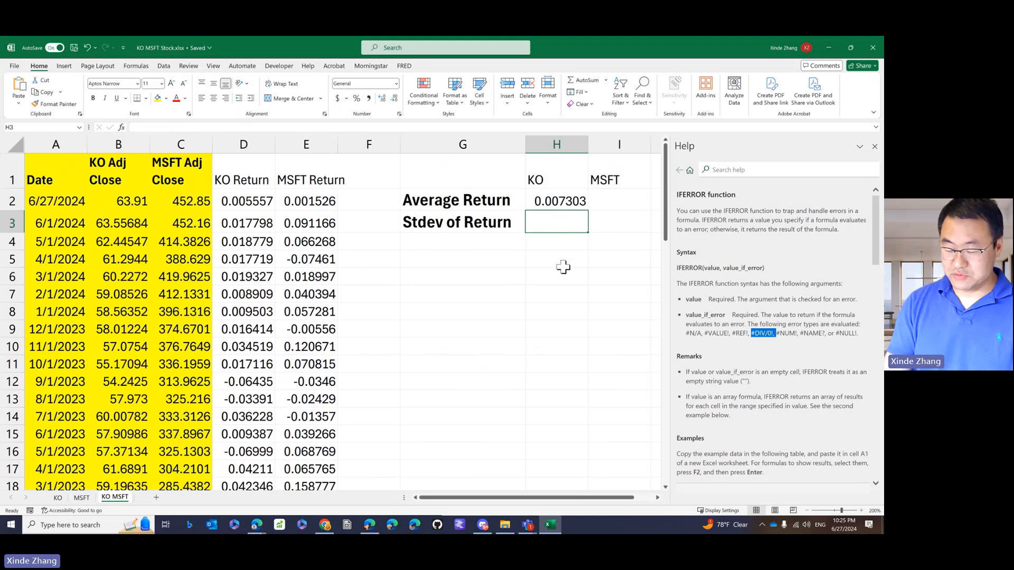
text(=)
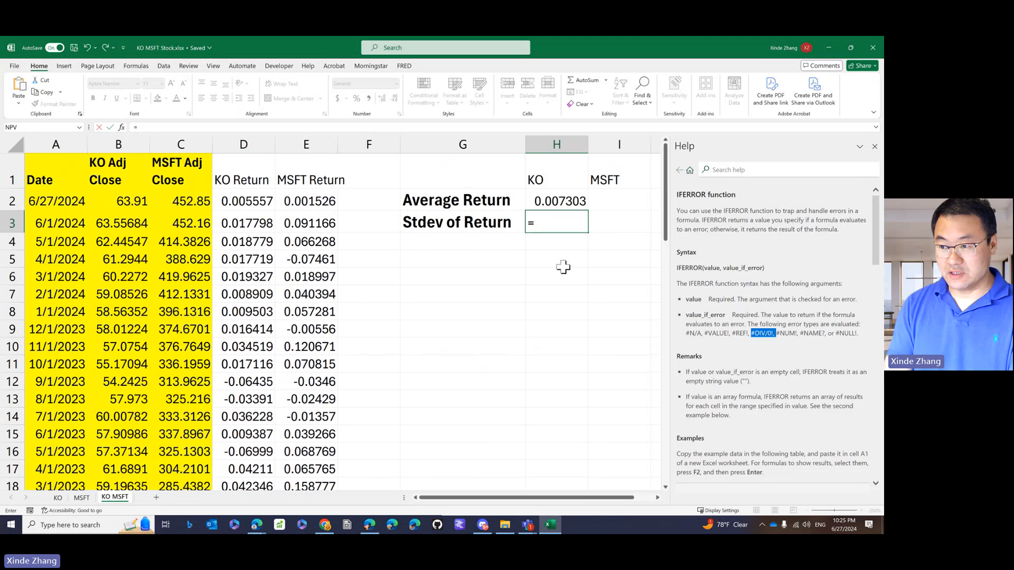
text(stdev)
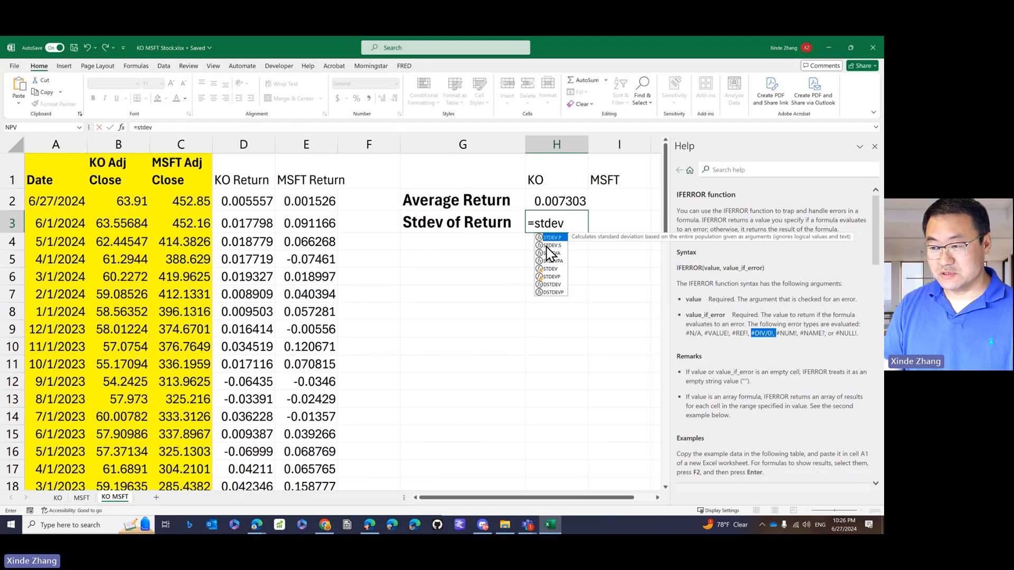
double_click(551, 246)
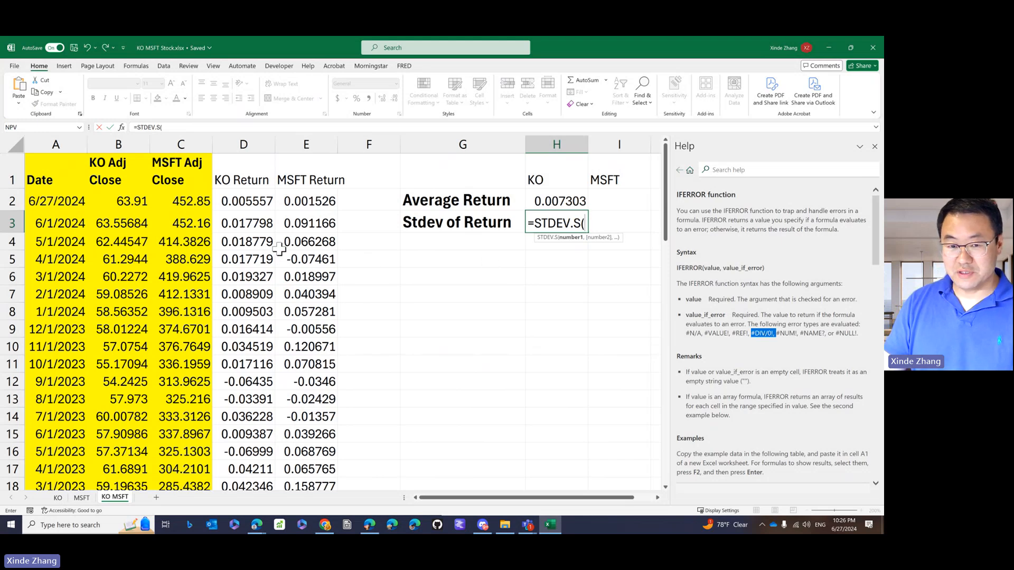
drag(243, 205, 257, 447)
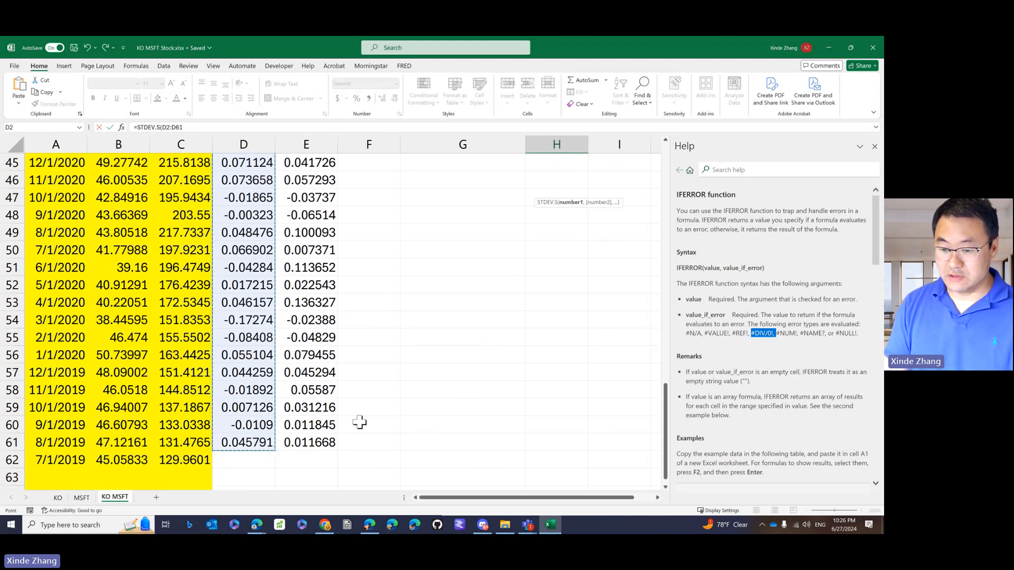
key(Return)
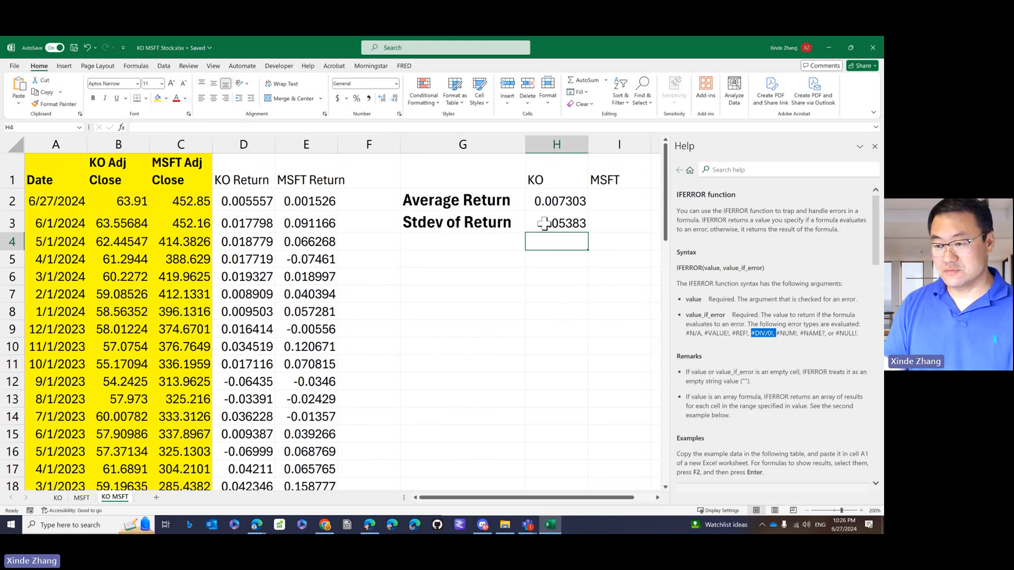
Review the KO average and standard deviation formulas in H2 and H3.
click(539, 202)
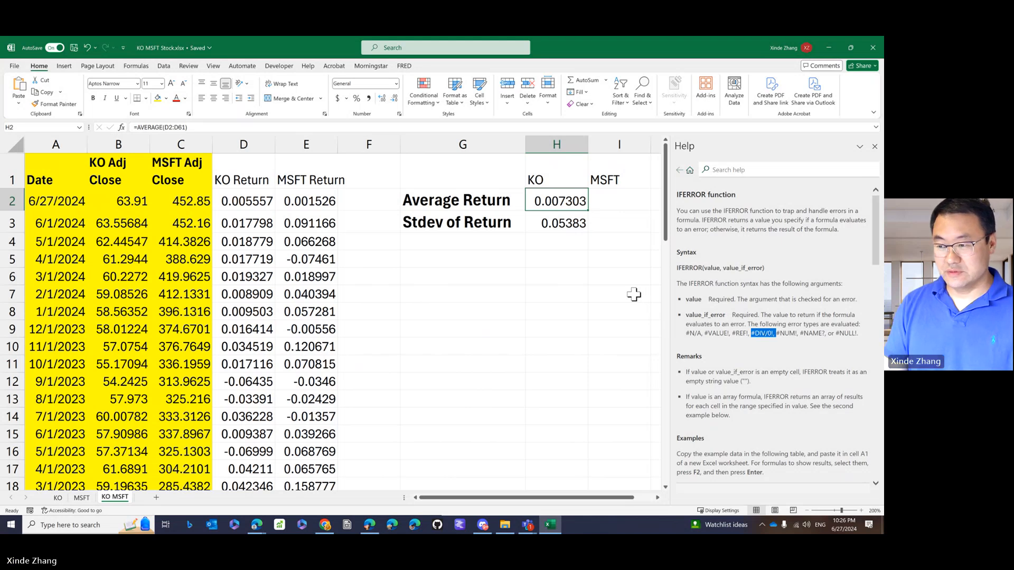
key(Down)
key(Up)
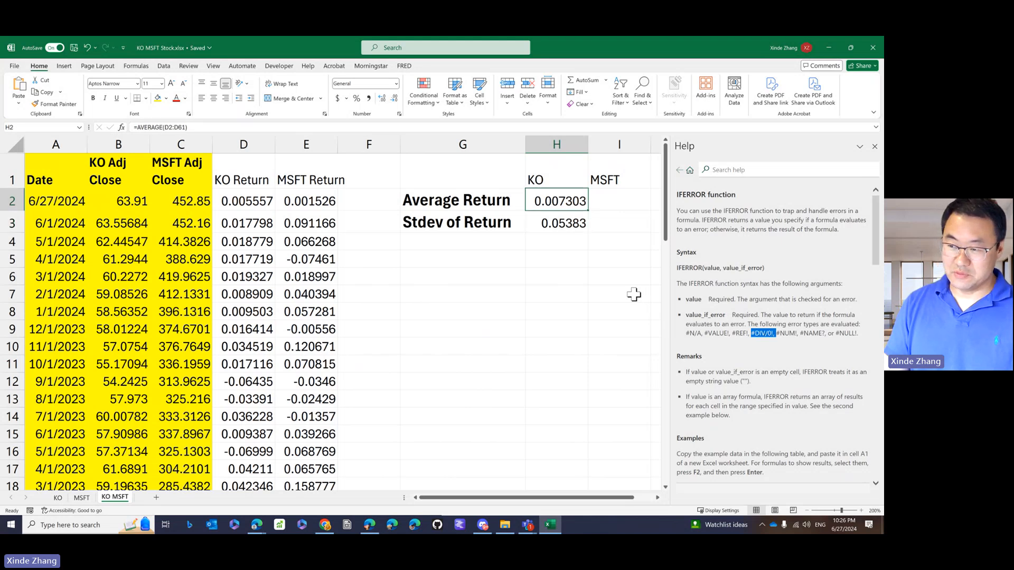
key(Down)
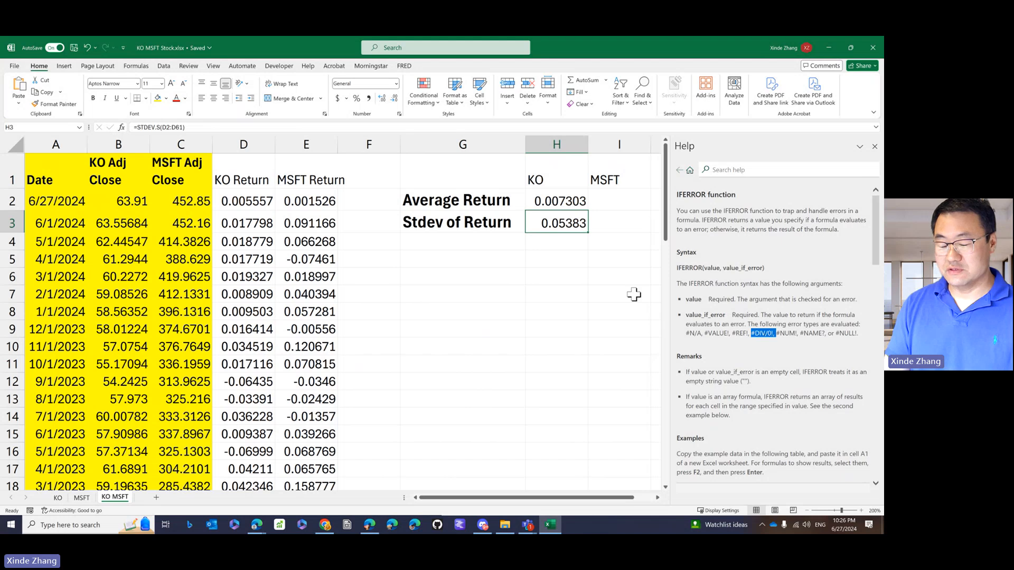
key(Up)
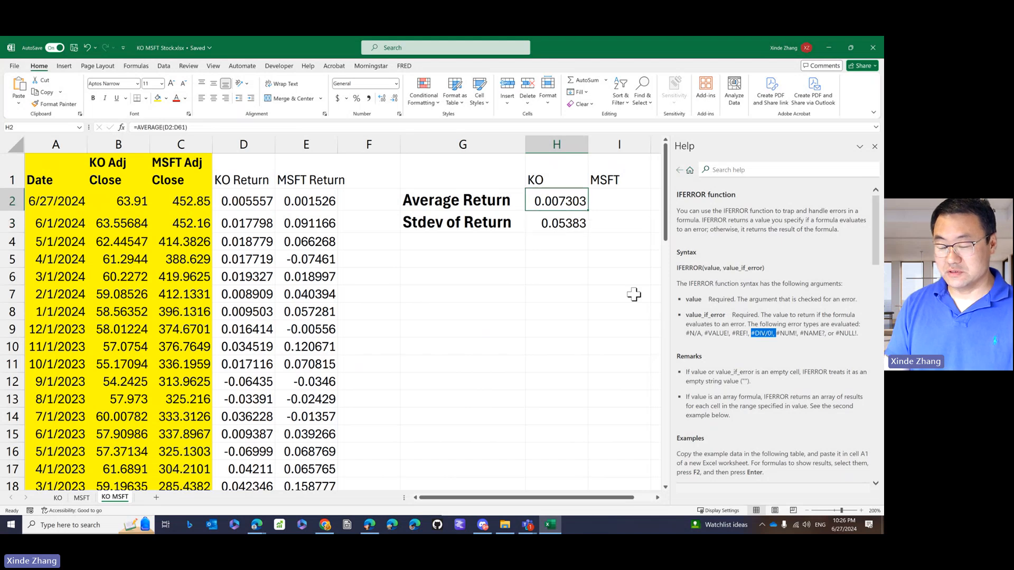
key(Down)
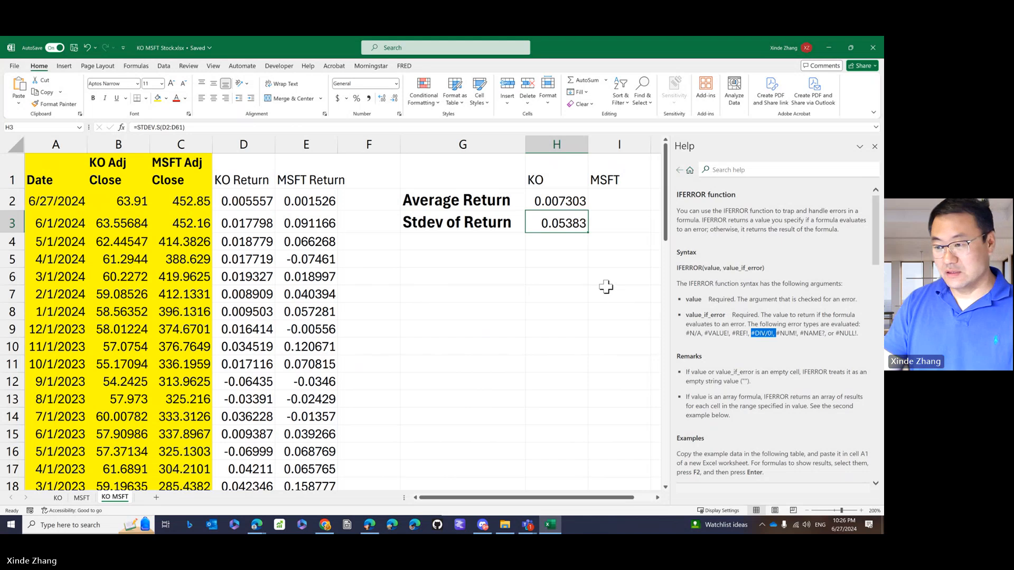
Copy the KO formulas in H2:H3 across to the MSFT cells I2:I3 with the fill handle.
drag(544, 201, 547, 216)
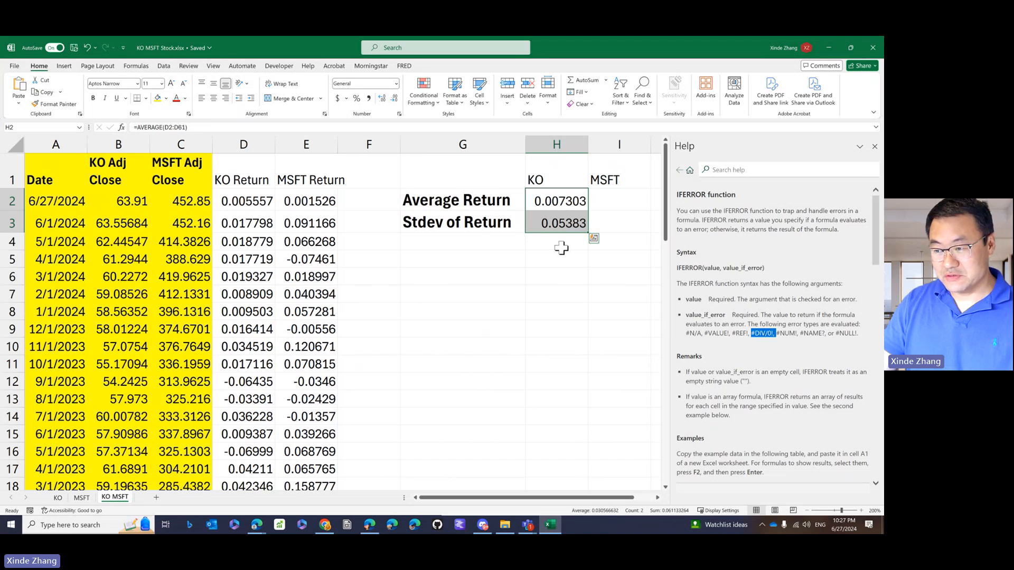
click(544, 201)
drag(544, 201, 545, 222)
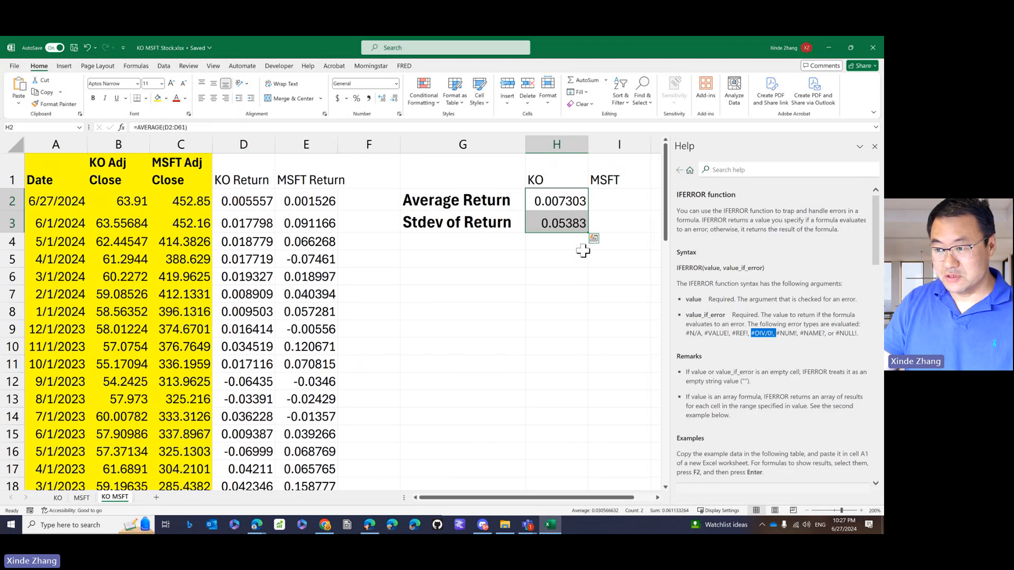
drag(588, 232, 623, 233)
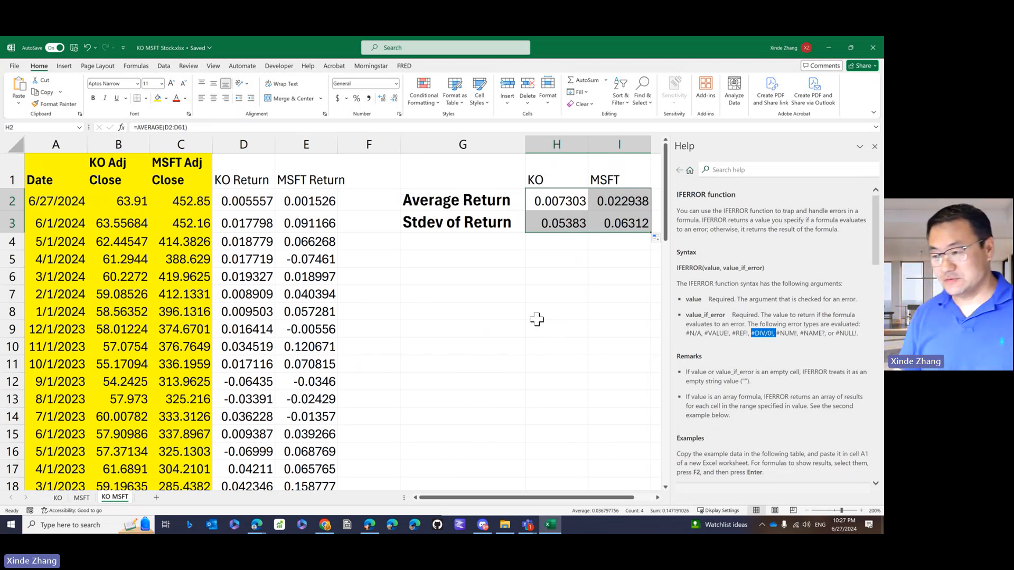
Review the MSFT formulas in I2 and I3 and examine the monthly dates in A3:A4.
click(623, 199)
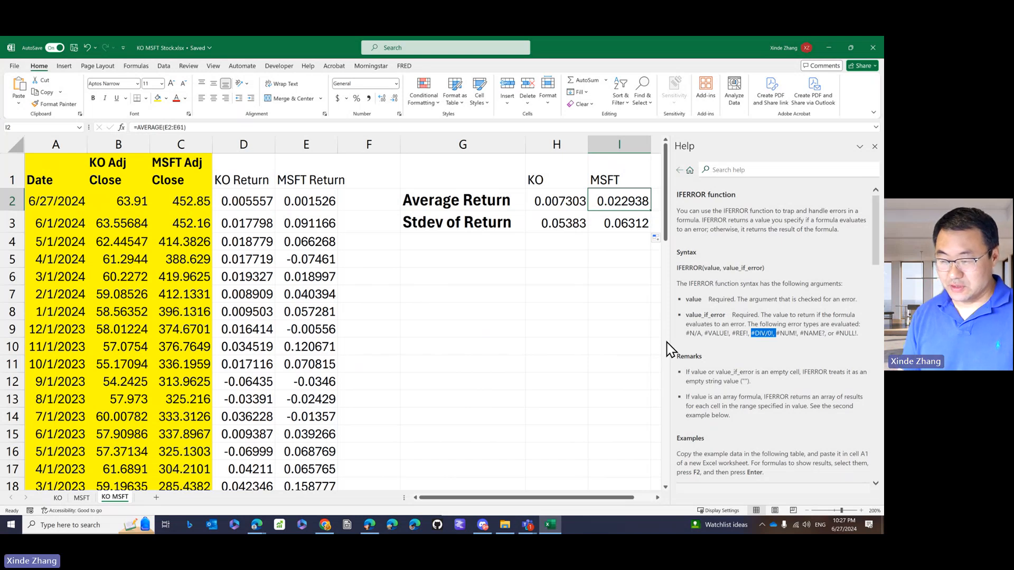
key(Down)
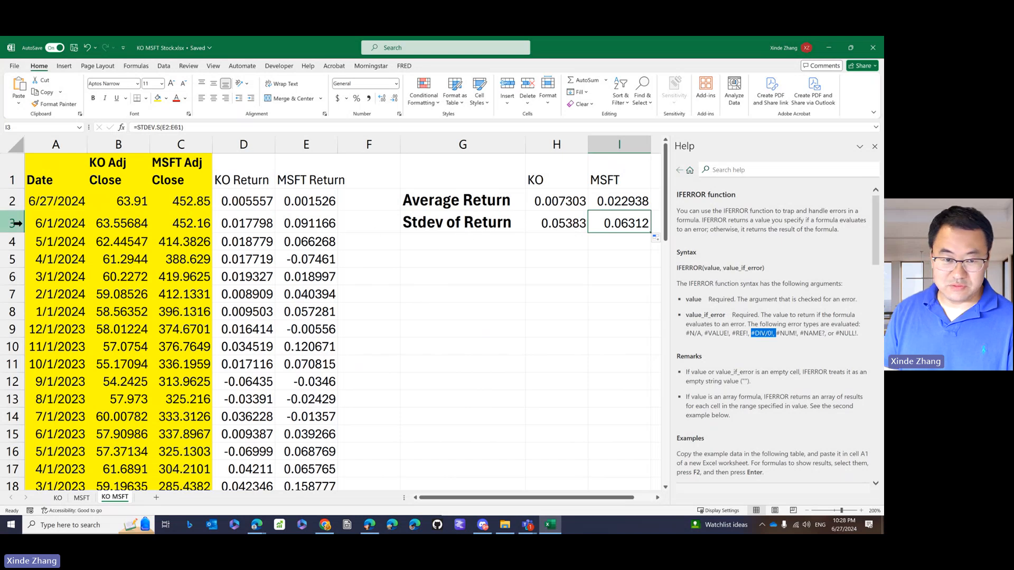
click(49, 226)
drag(49, 226, 48, 242)
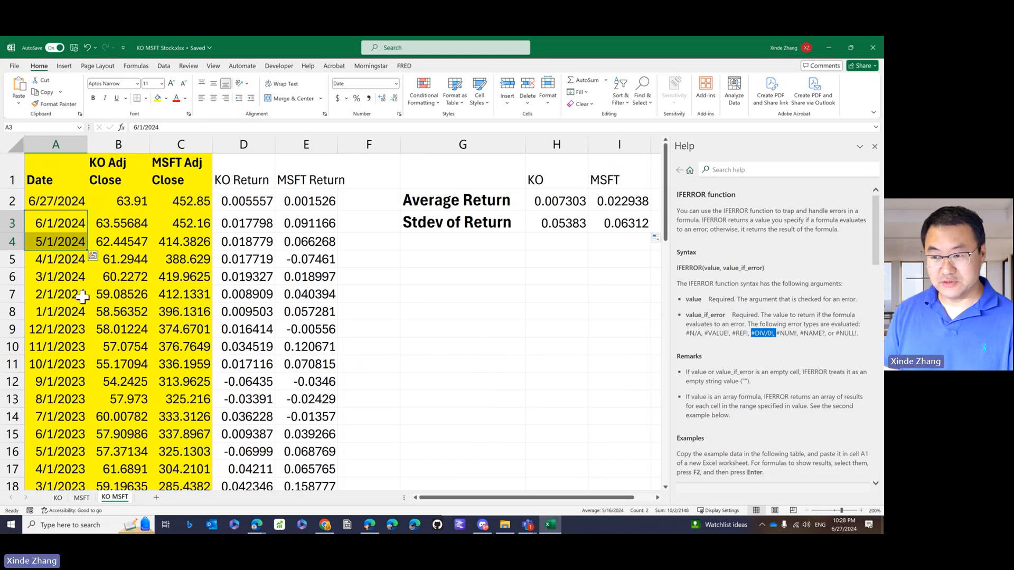
Change the average label in G2 to "Monthly Average Return".
click(437, 205)
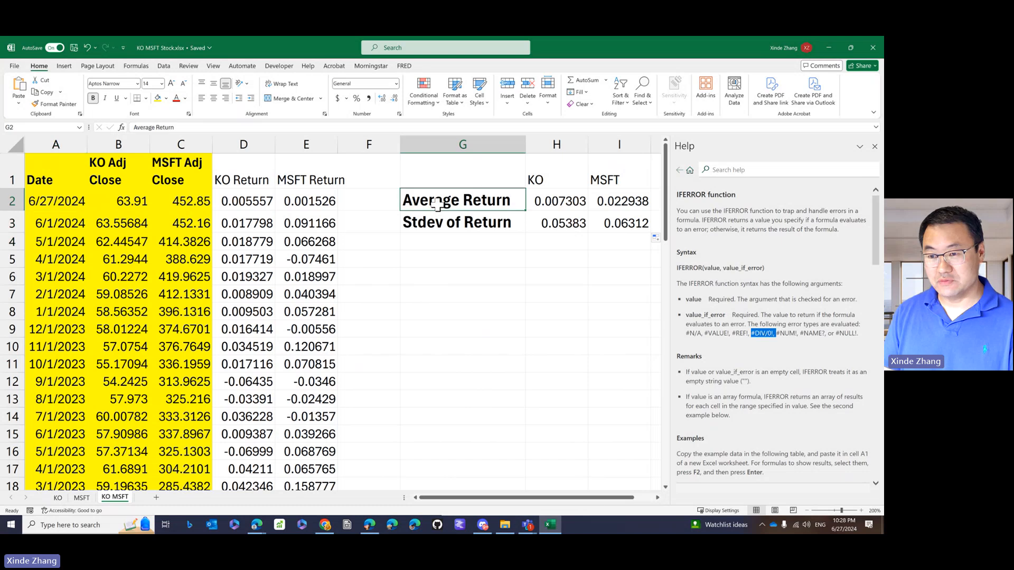
click(180, 127)
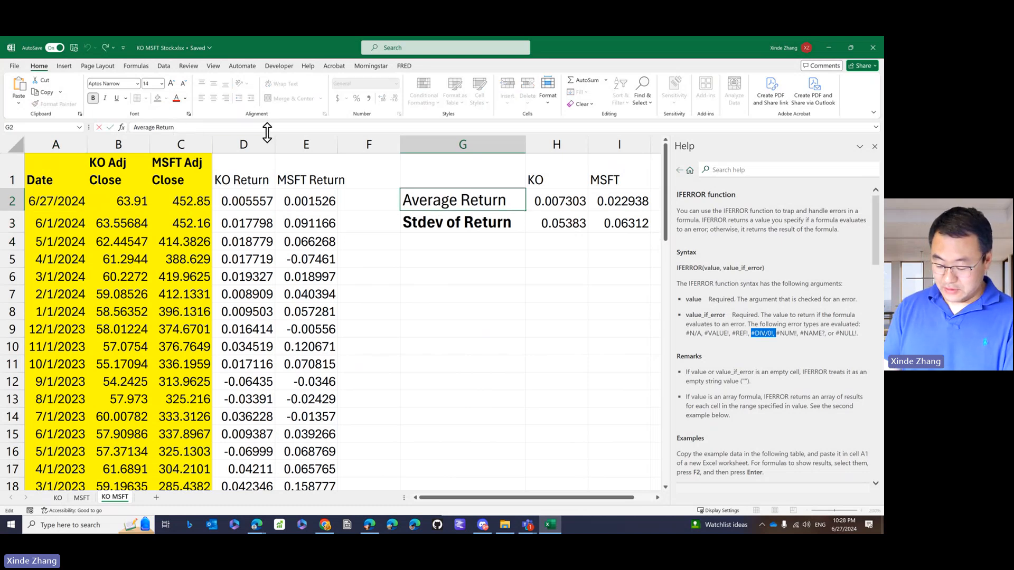
text(Monthly)
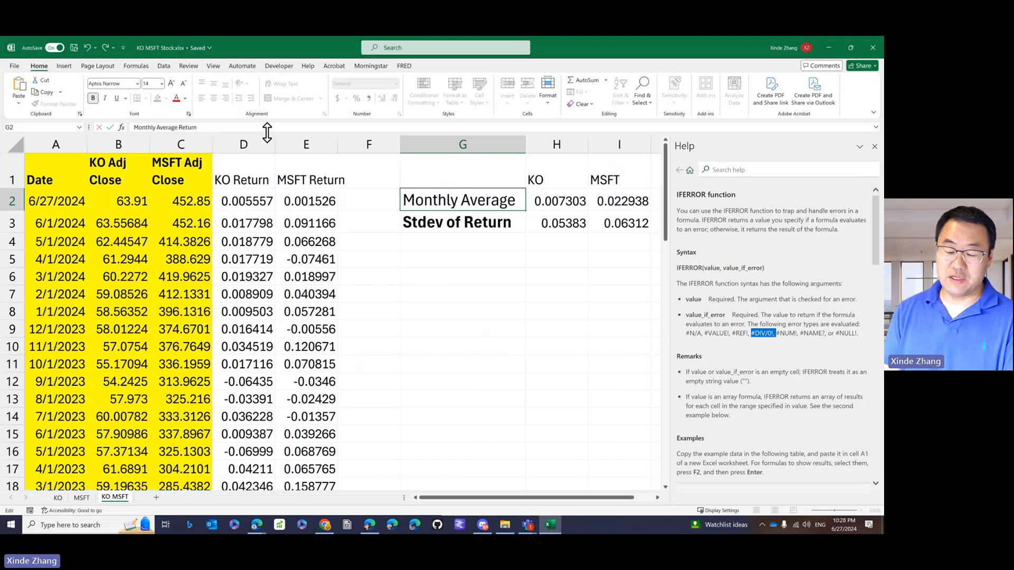
key(Return)
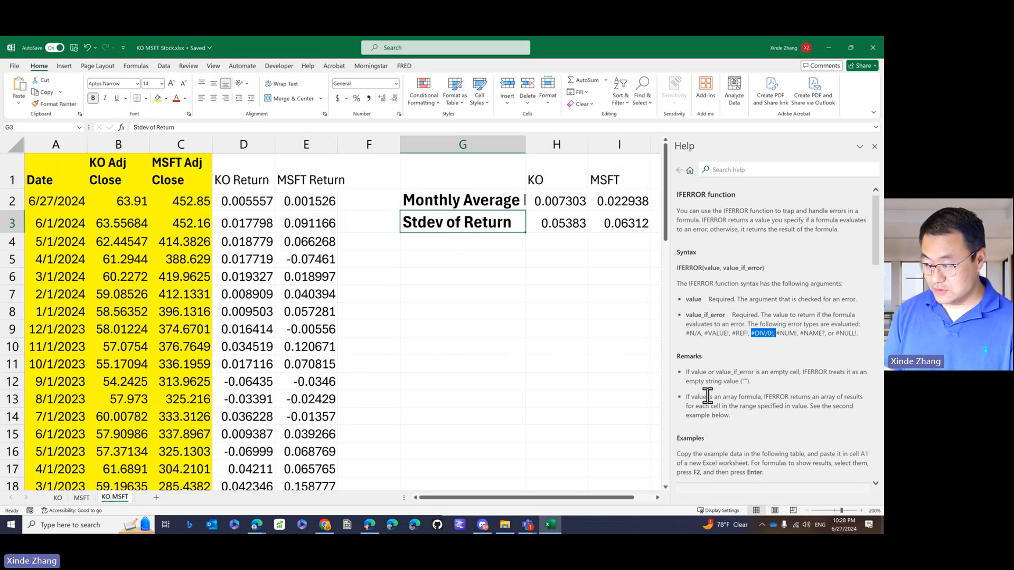
Close the IFERROR help pane to free up worksheet space.
click(322, 400)
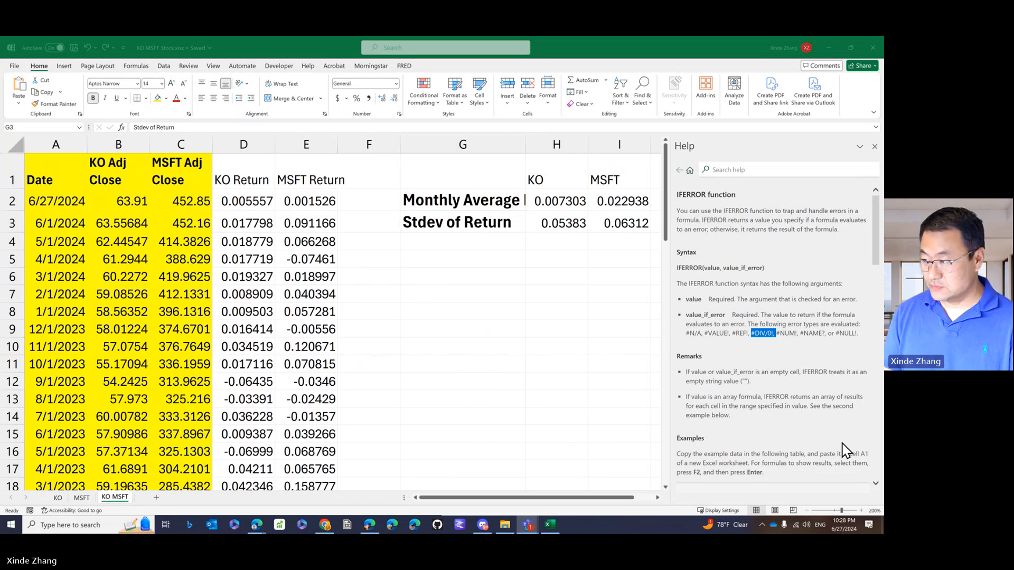
click(874, 150)
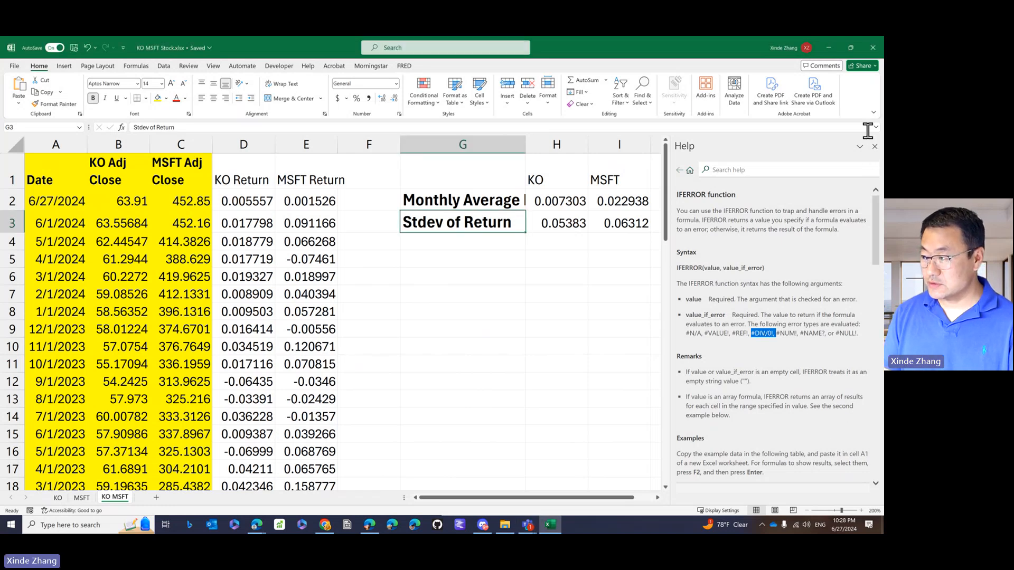
click(874, 148)
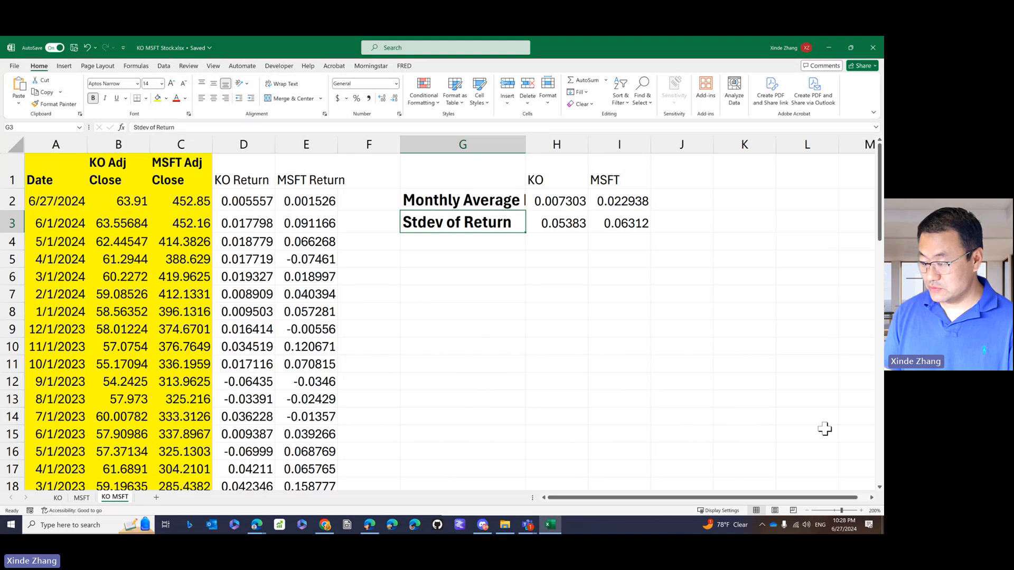
Change the label in G3 to "Monthly Stdev of Return" and wrap the text of both labels in G2:G3.
click(813, 510)
click(813, 511)
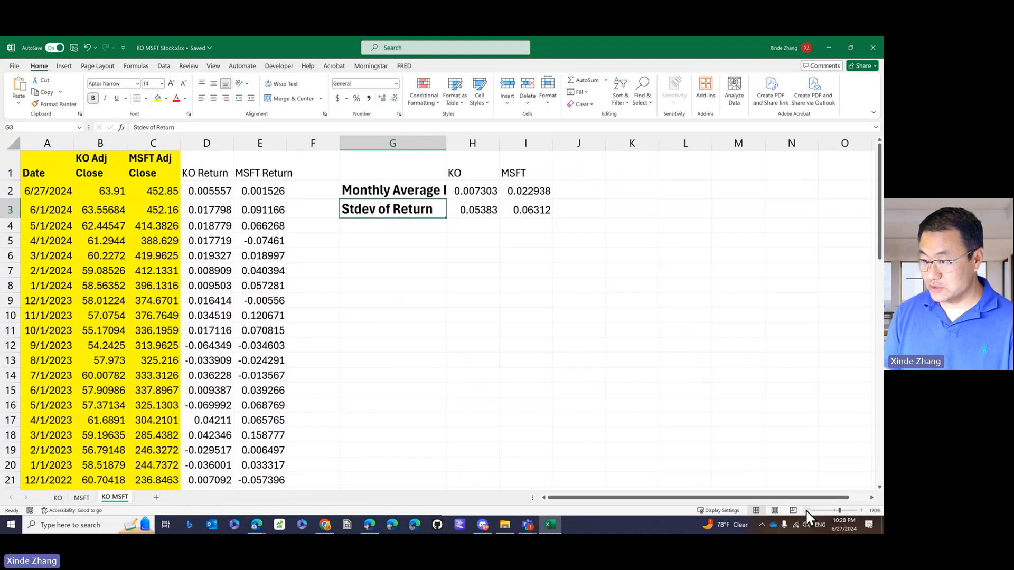
click(814, 511)
click(813, 511)
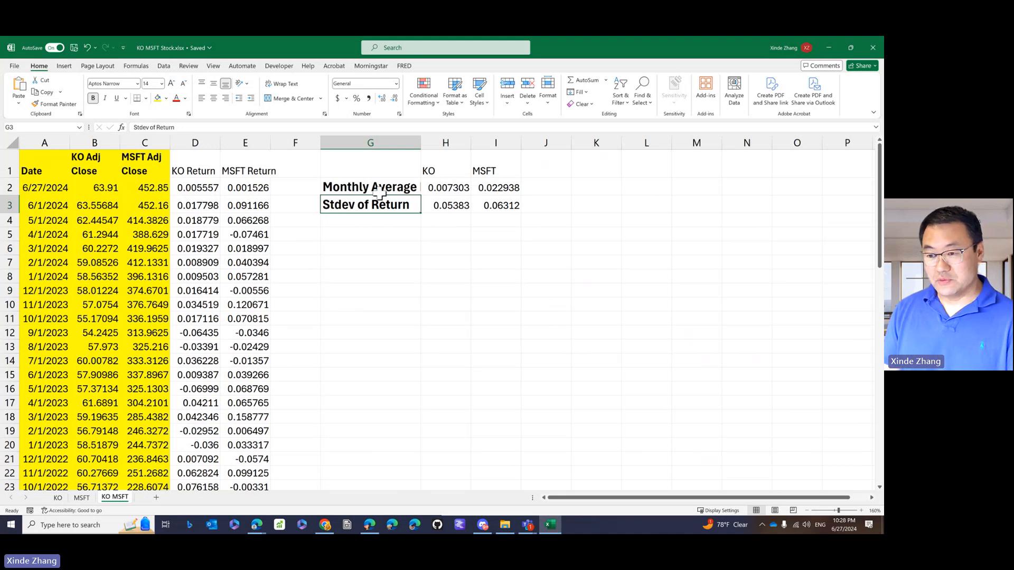
double_click(330, 205)
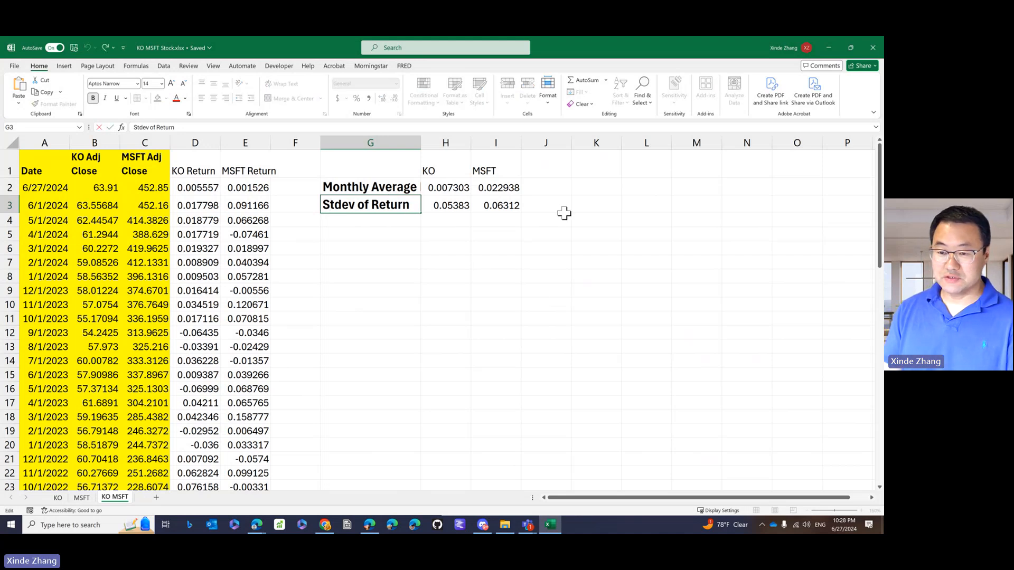
text(Monthly)
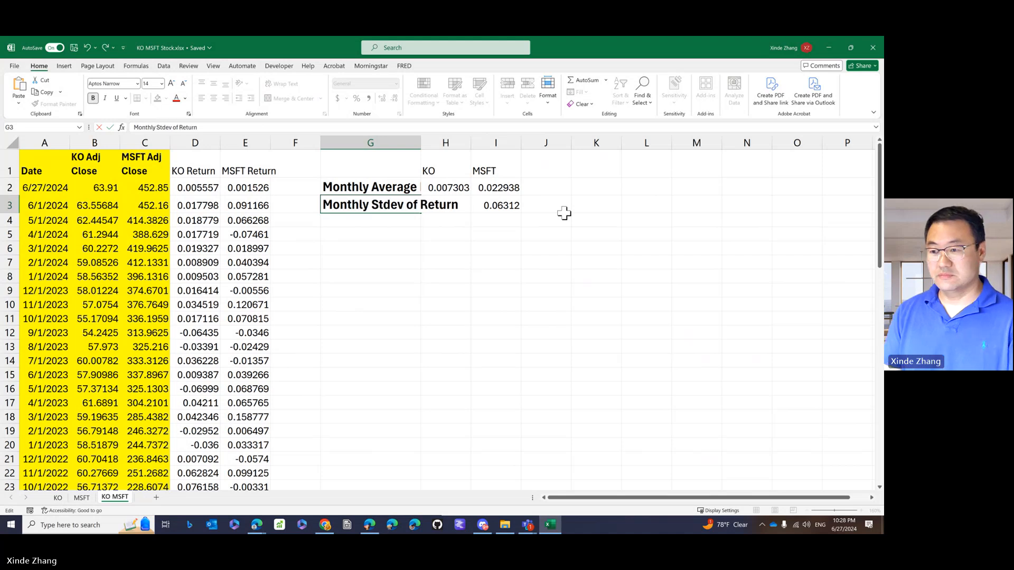
key(Return)
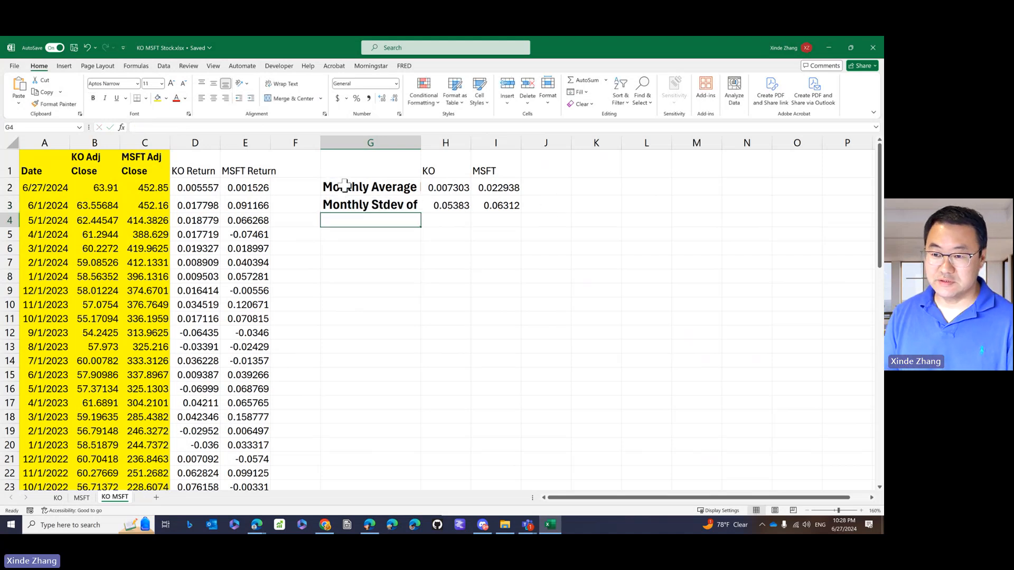
drag(344, 185, 346, 205)
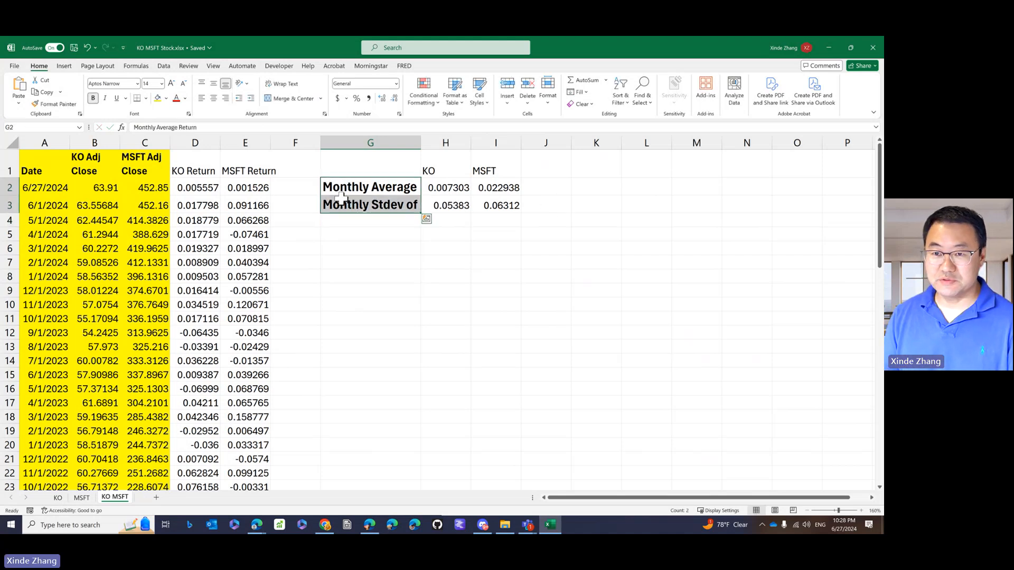
click(285, 84)
Enter the row labels "Annual Return" in G6 and "Annual Stdev" in G7.
click(398, 284)
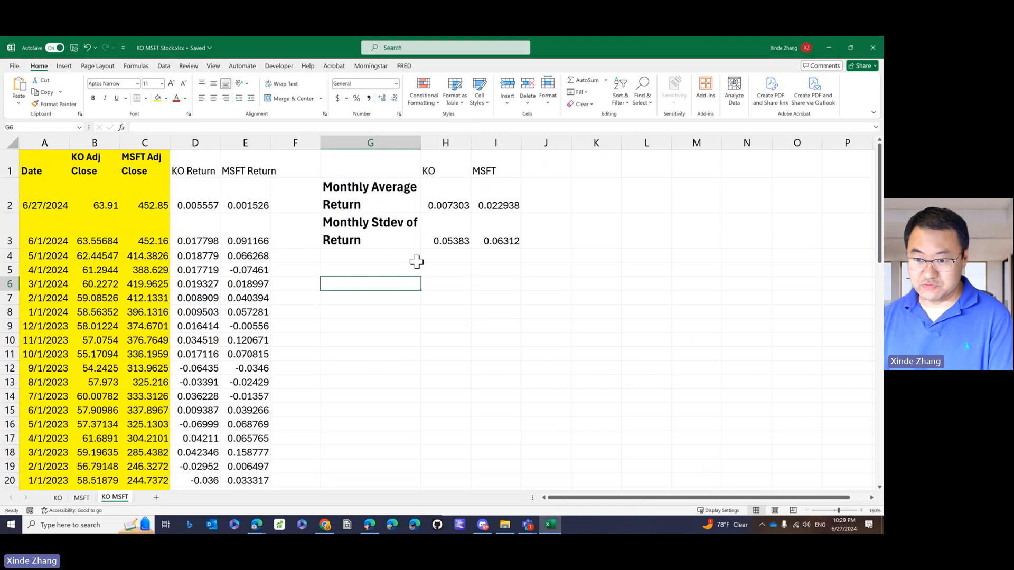
text(Annual)
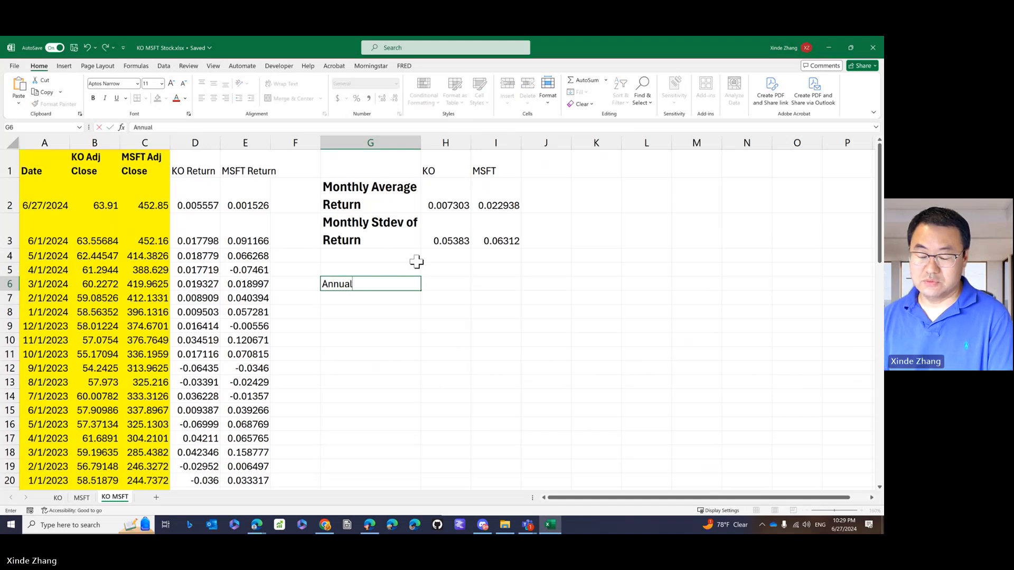
text(Return)
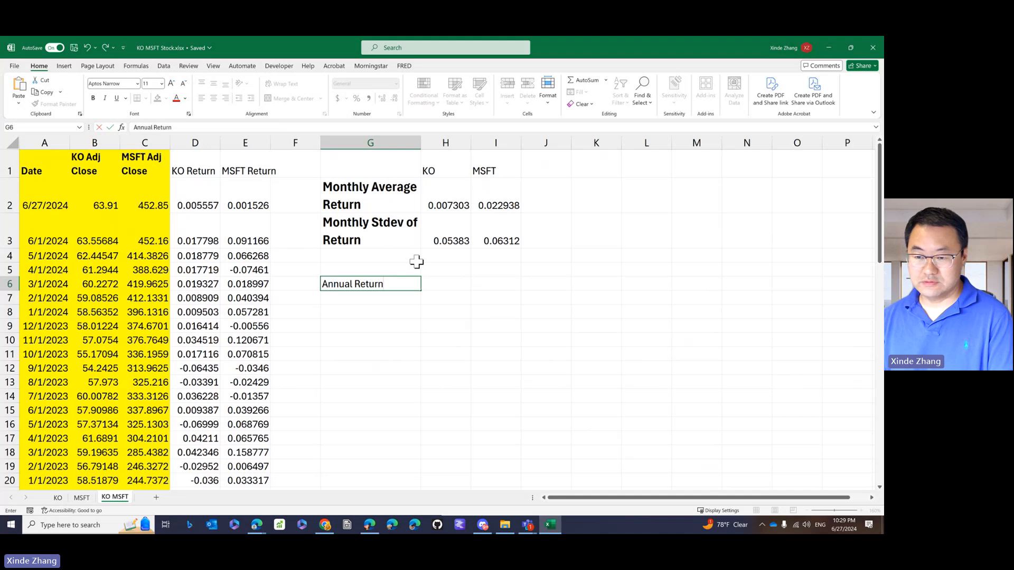
key(Return)
text(A)
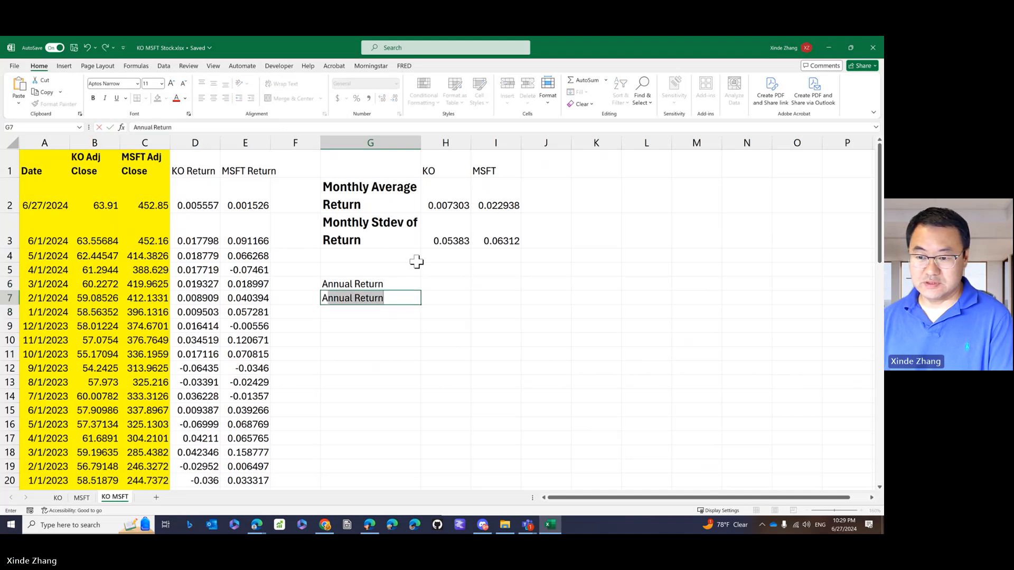
text(nnu)
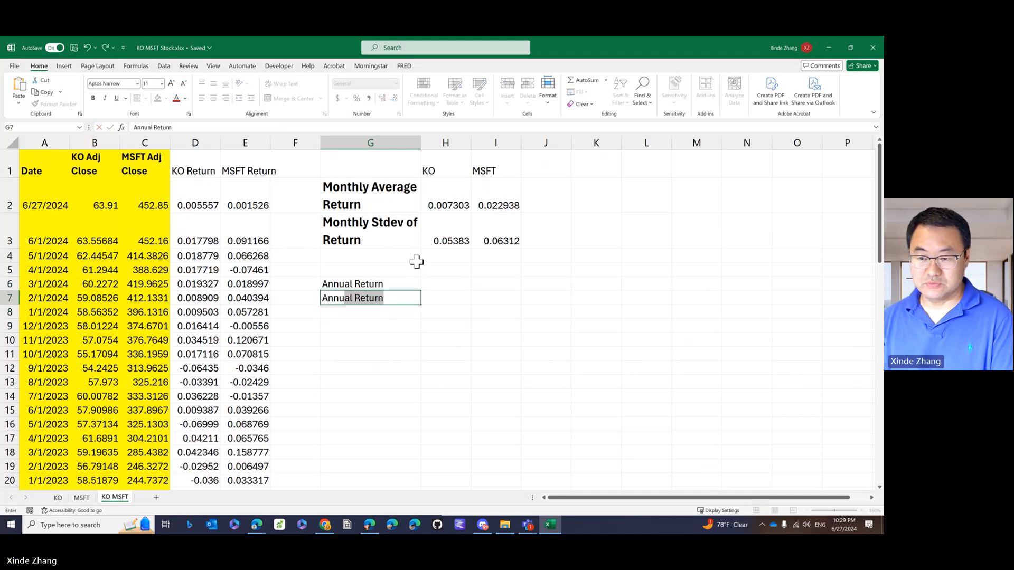
text(al St)
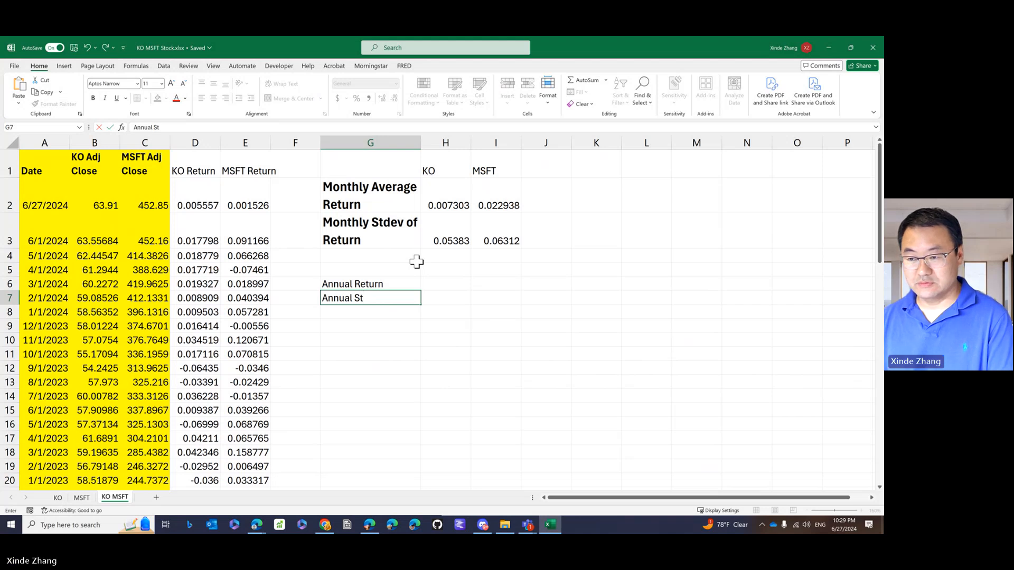
text(dev)
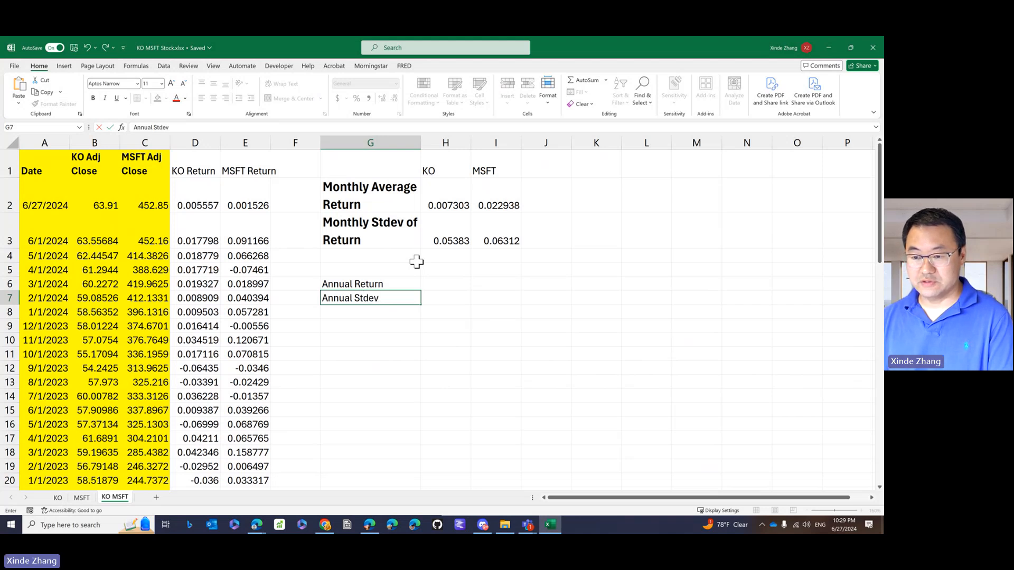
key(ctrl+Return)
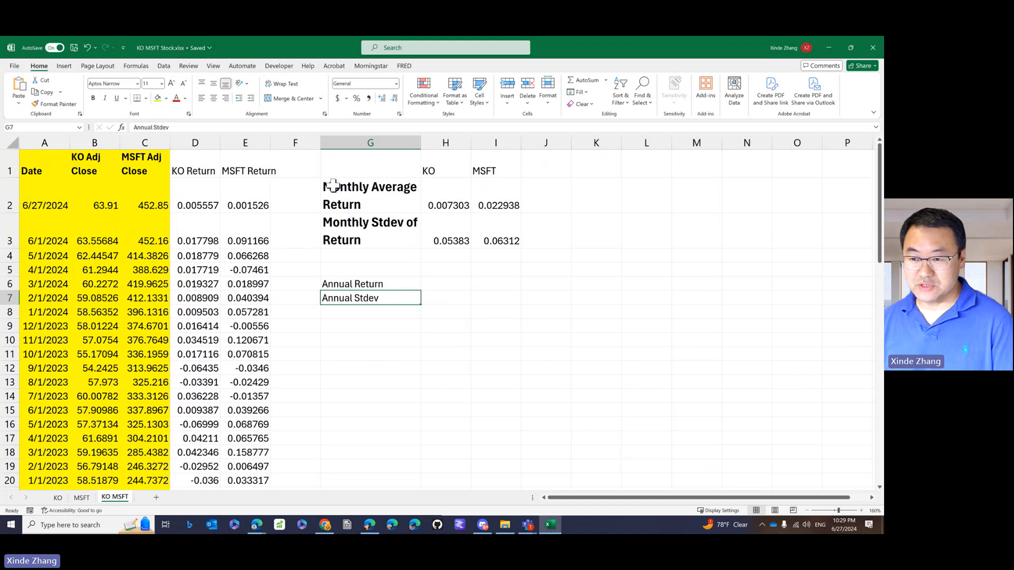
Calculate KO's annual return in H6 by multiplying the monthly average by twelve with =H2*12.
drag(333, 186, 343, 235)
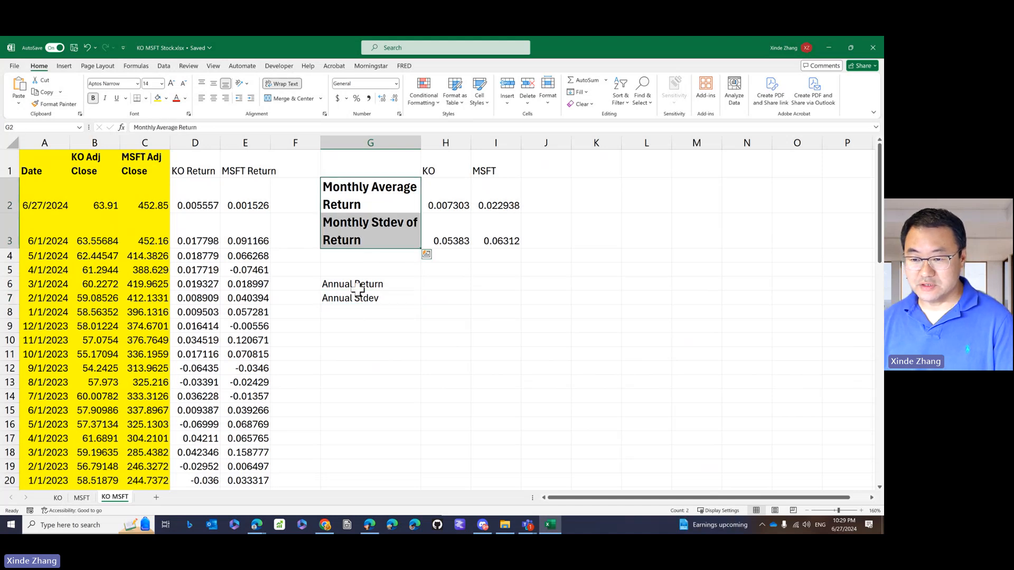
click(358, 288)
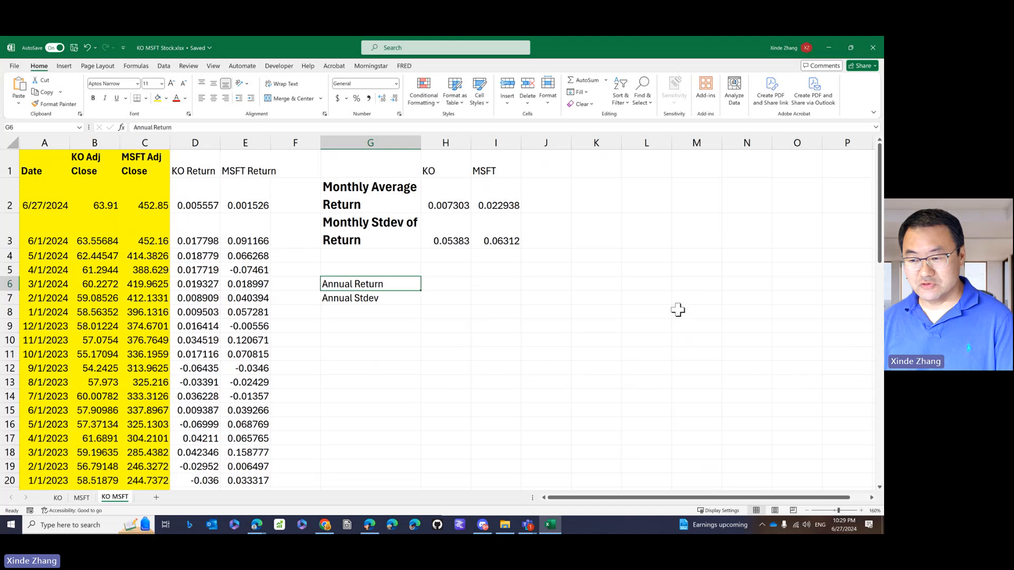
key(Right)
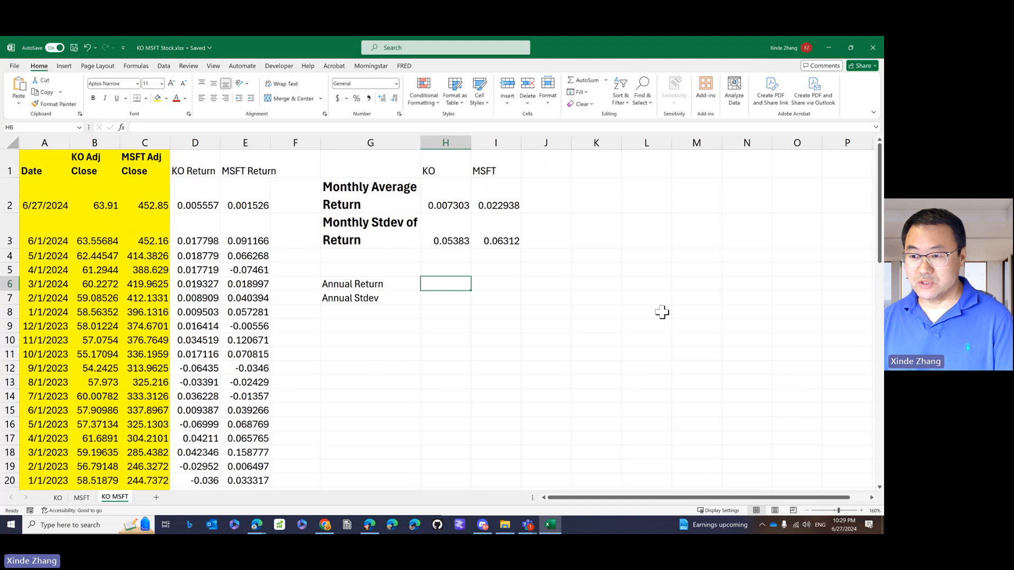
text(=)
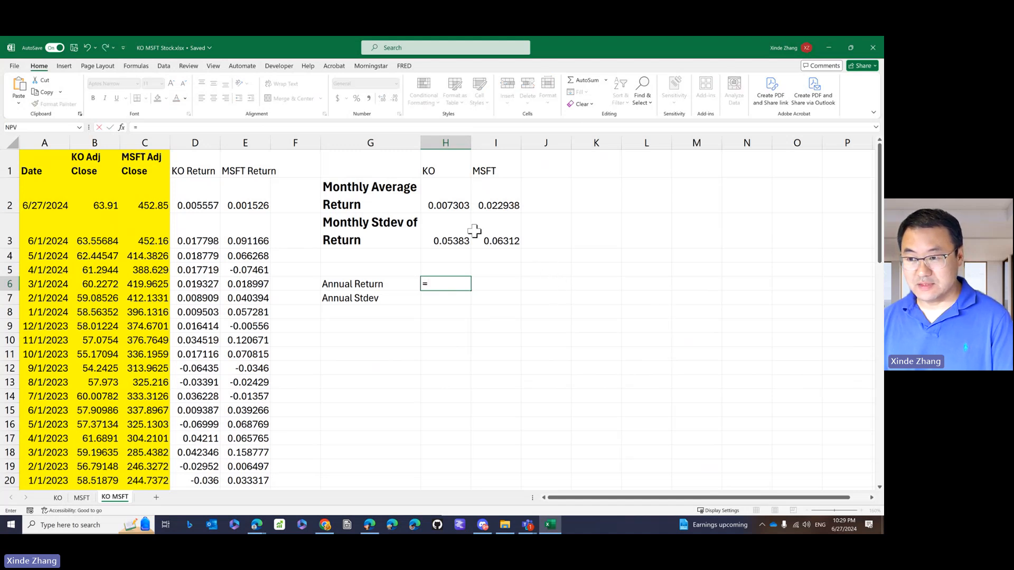
click(450, 205)
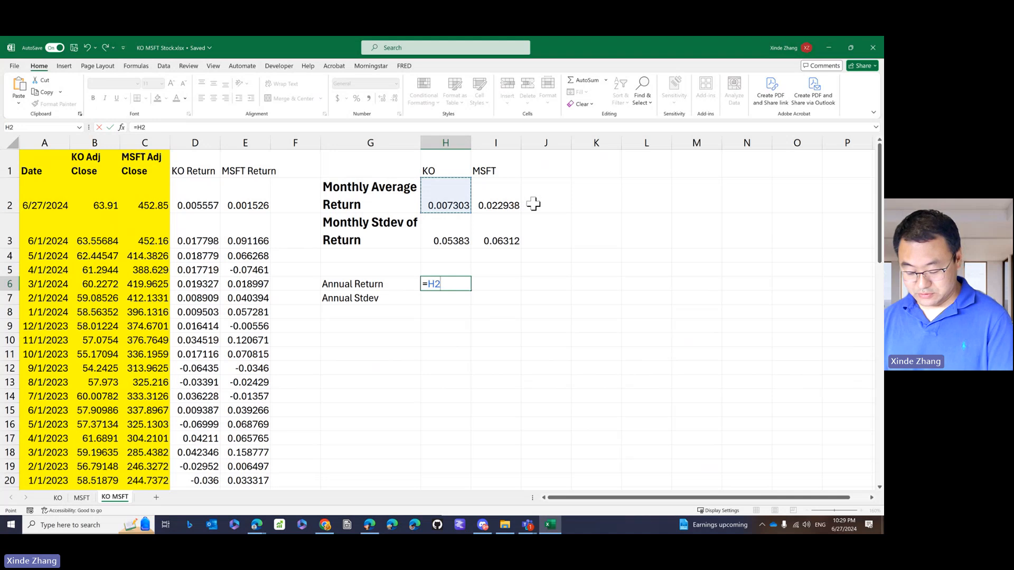
text(*12)
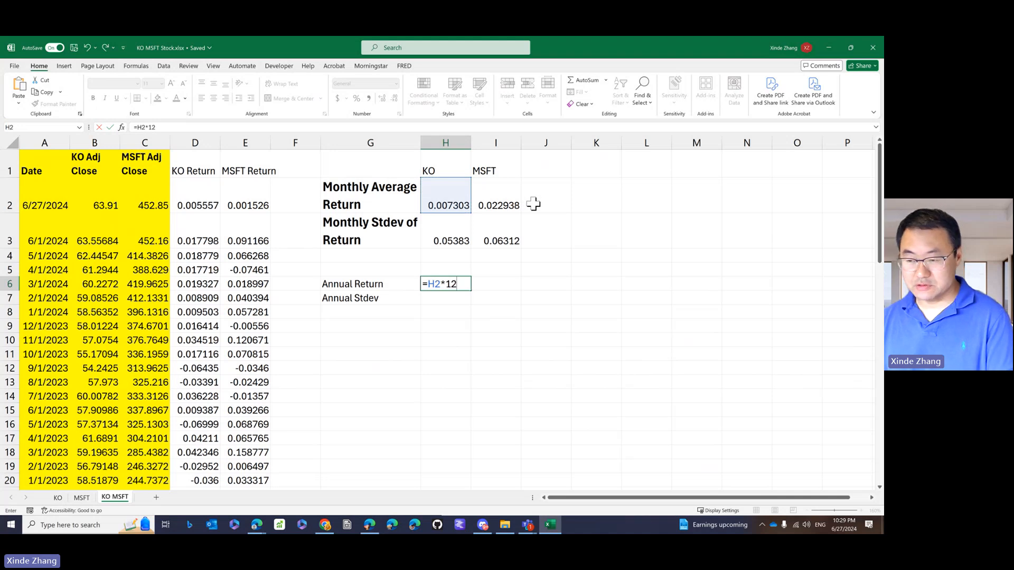
key(Return)
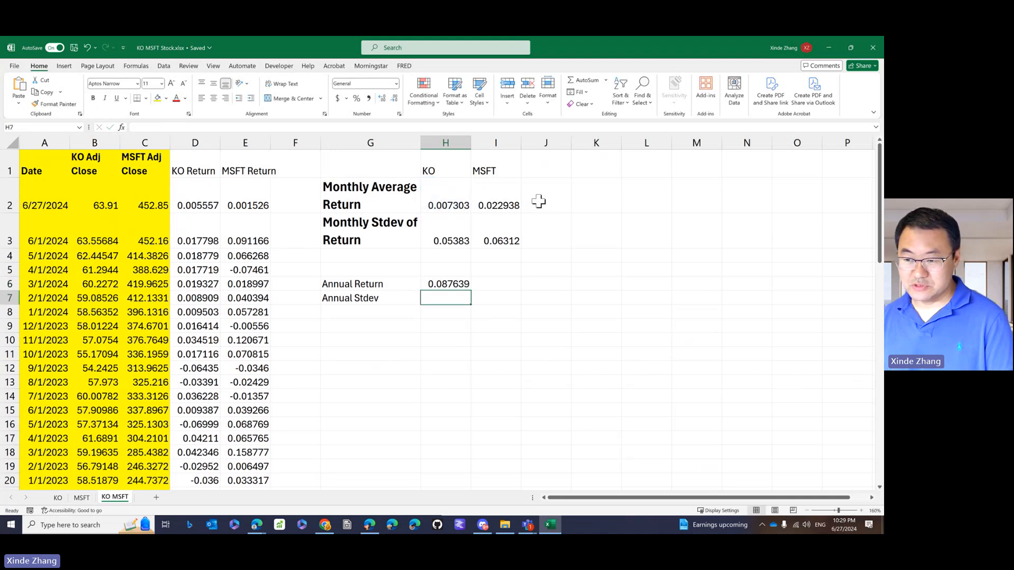
Format KO's annual return in H6 as a percentage with two decimal places.
key(Up)
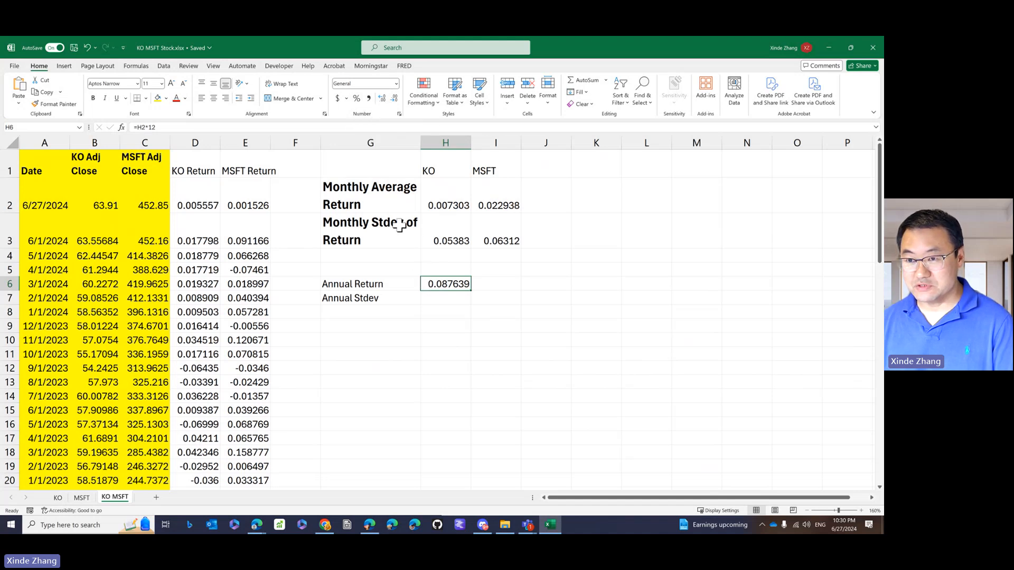
click(357, 99)
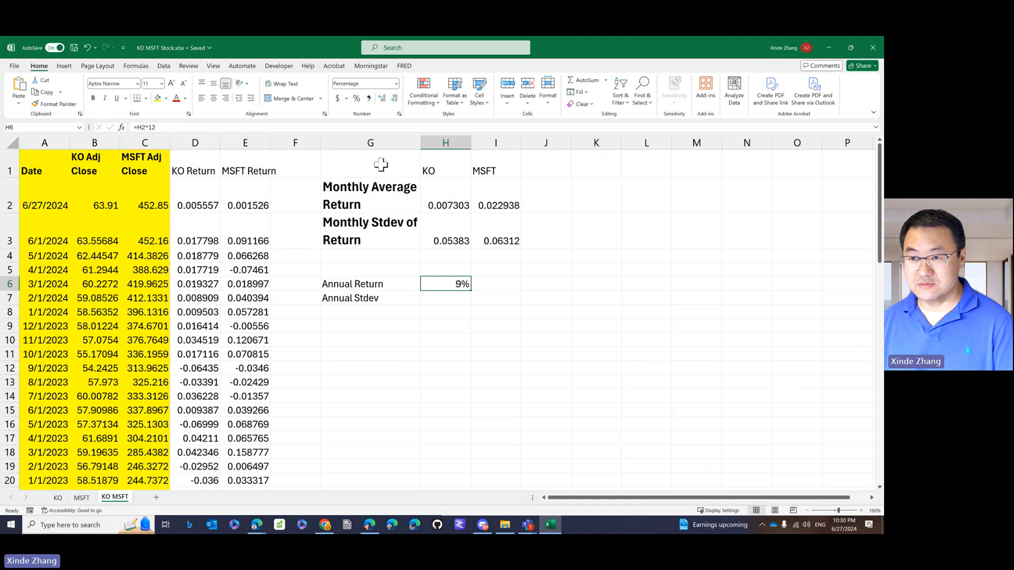
click(382, 98)
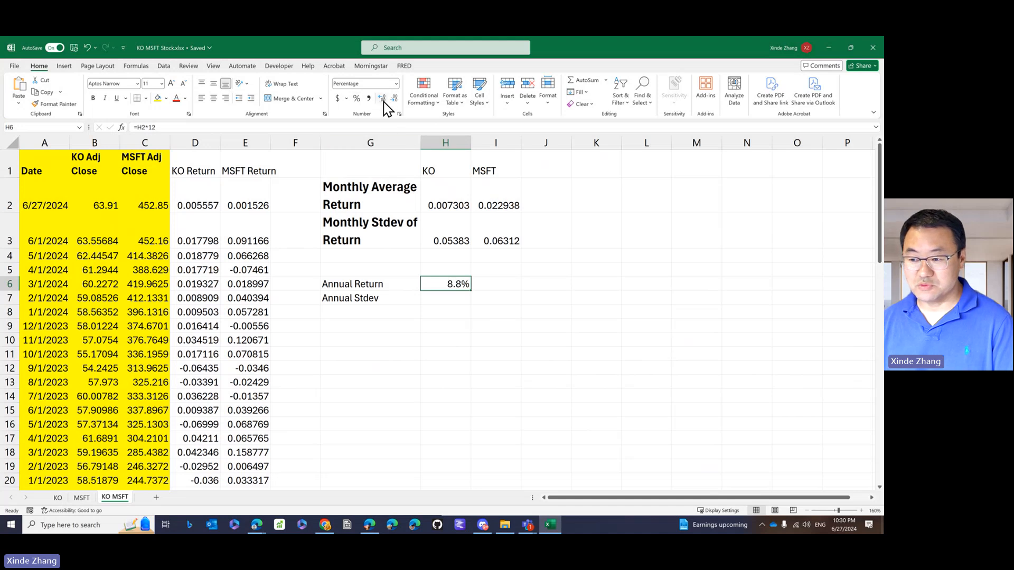
click(382, 99)
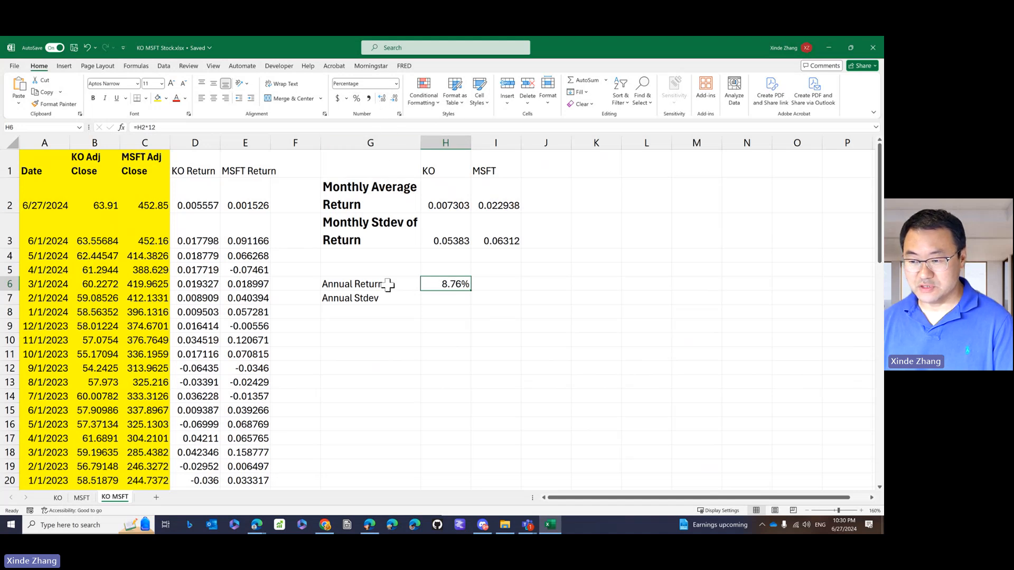
Select H7 for KO's annual standard deviation and arrange the workbook side by side with the Chrome Courses window.
click(441, 299)
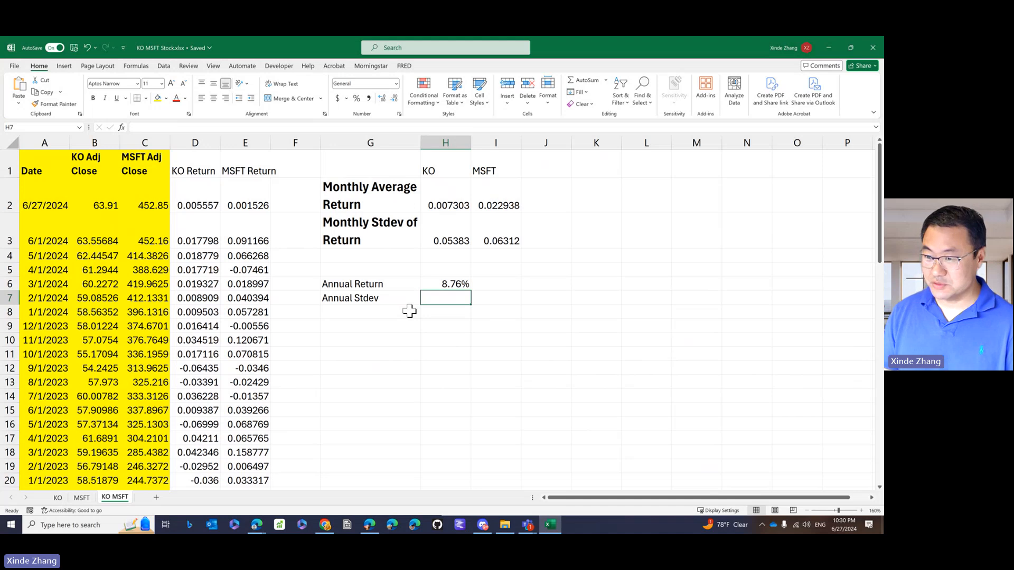
key(super+Left)
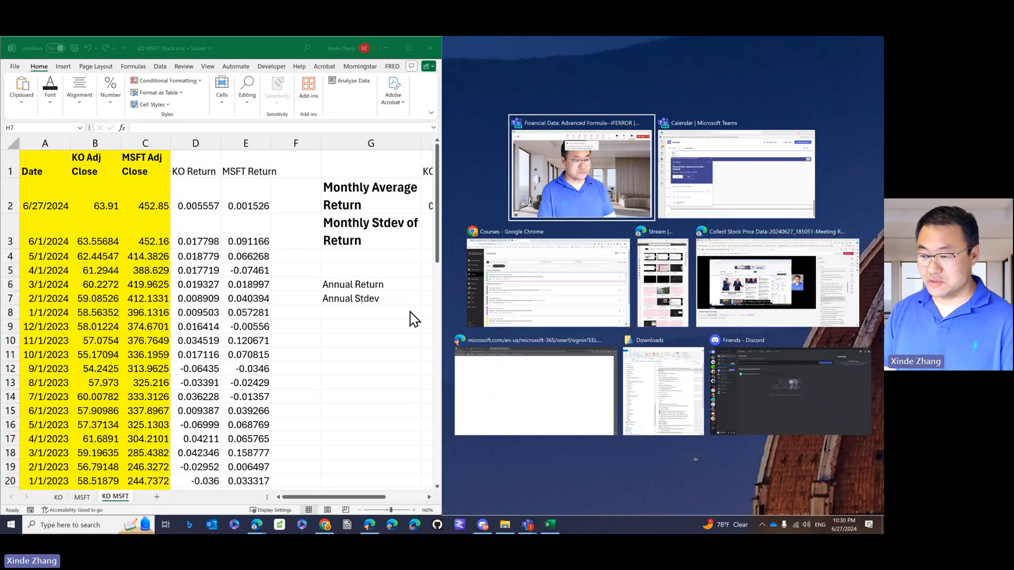
click(552, 317)
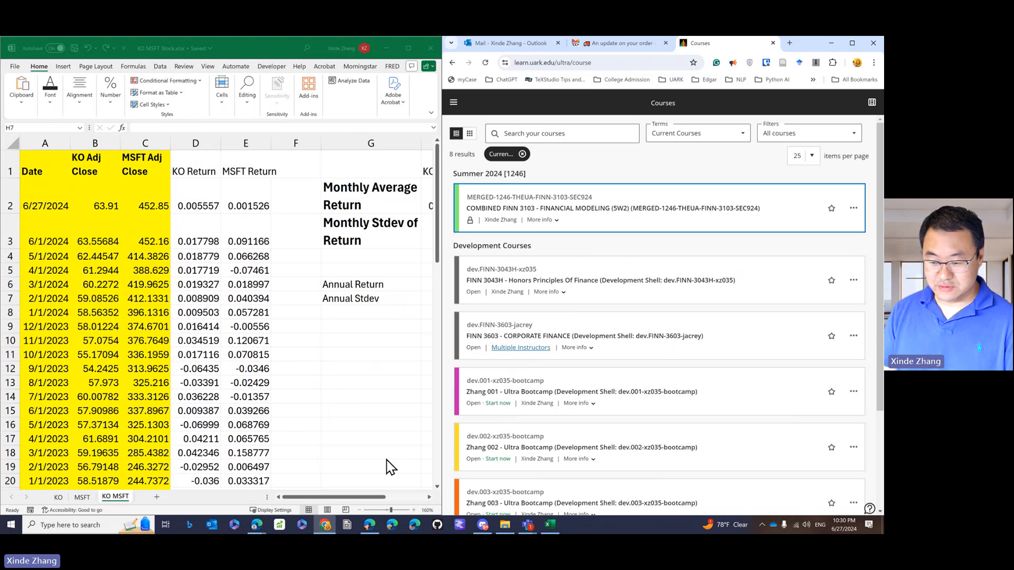
Bring columns H and I into view in the workbook and open the finance-tutor.azurewebsites.net chatbot in Chrome.
click(429, 497)
click(429, 497)
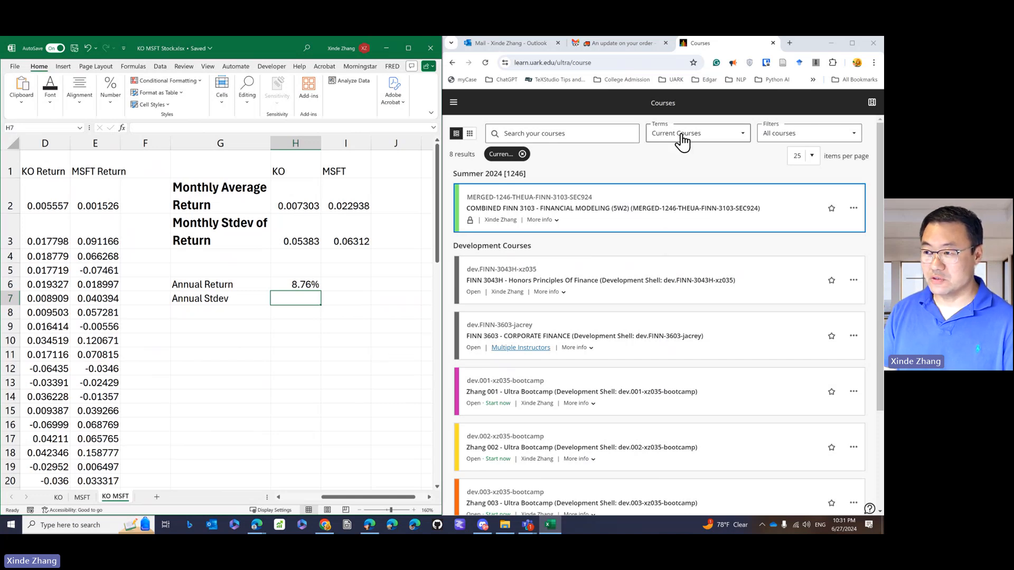
click(627, 64)
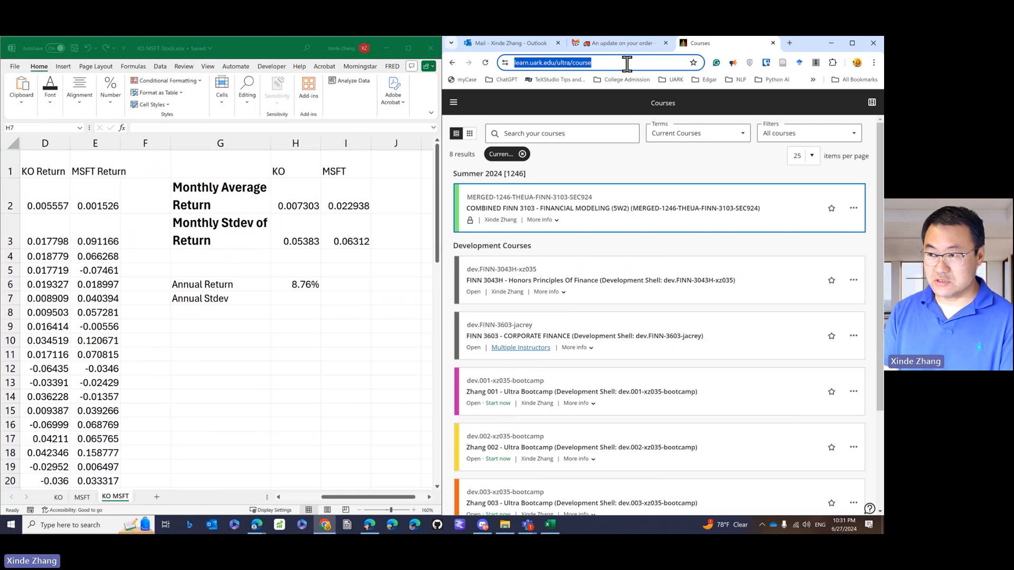
text(fin)
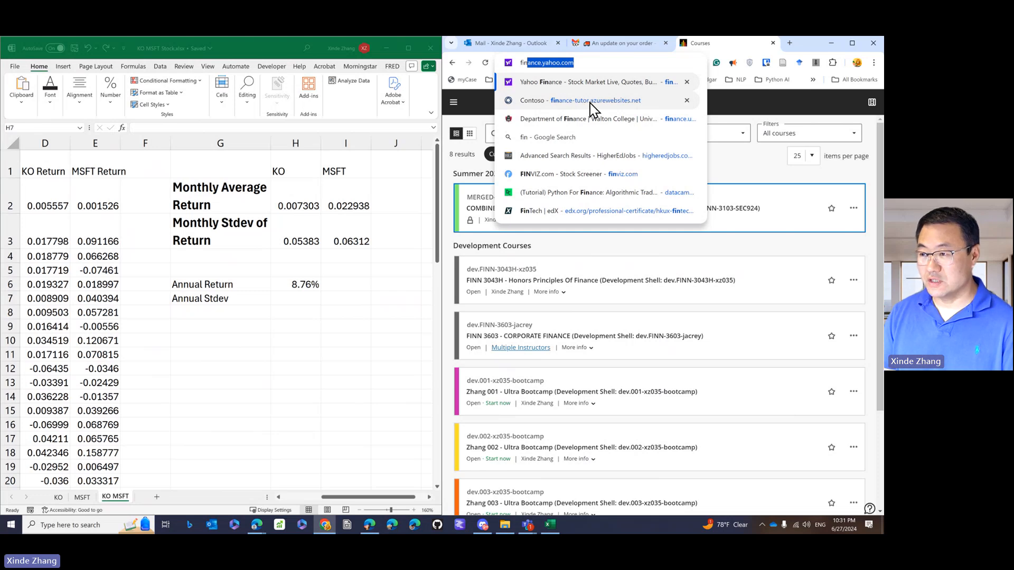
click(636, 101)
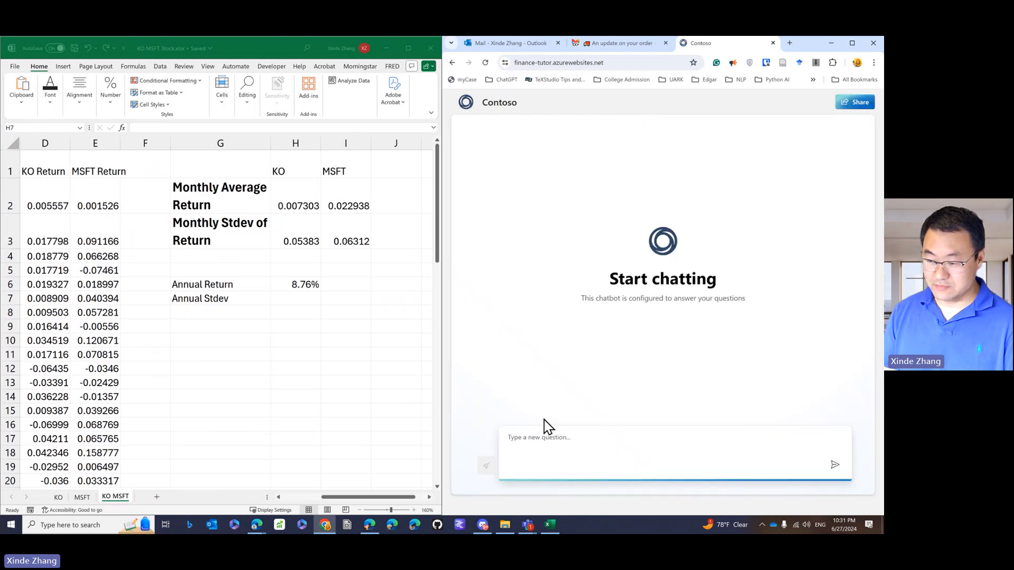
Ask the chatbot "How do I convert monthly stdev to annual stdev" and highlight the conversion rule in its answer.
click(538, 440)
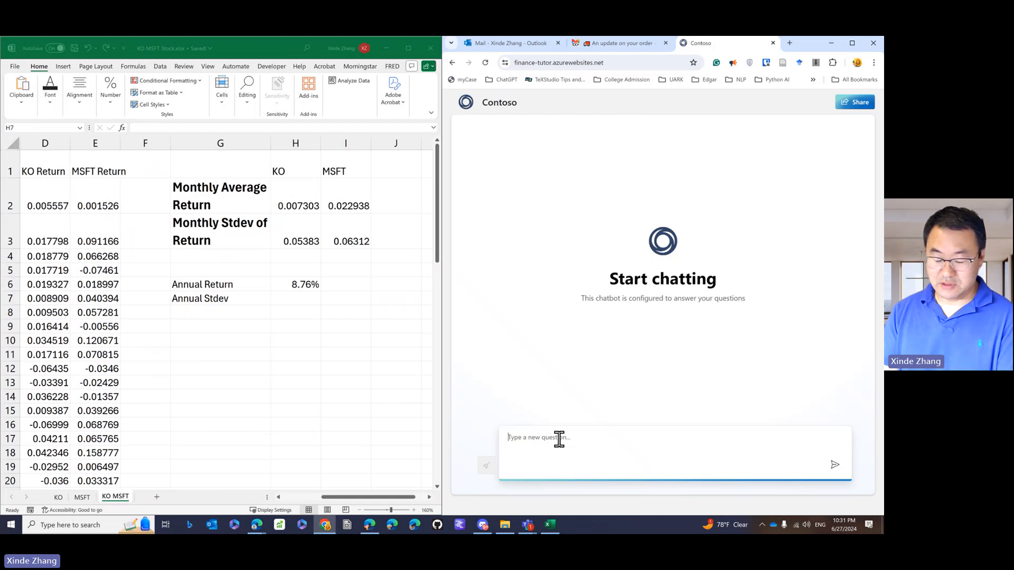
text(How )
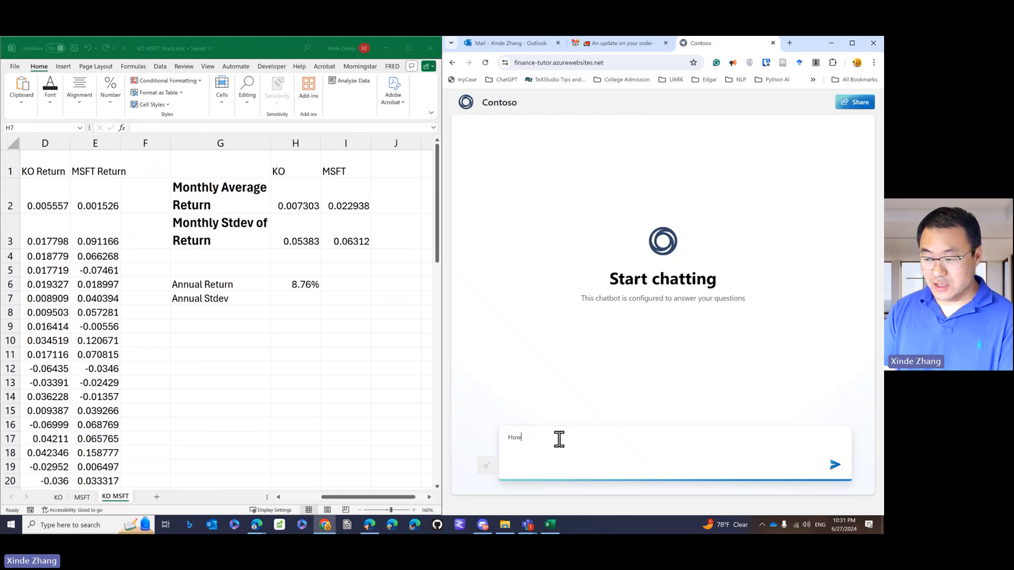
text(do I )
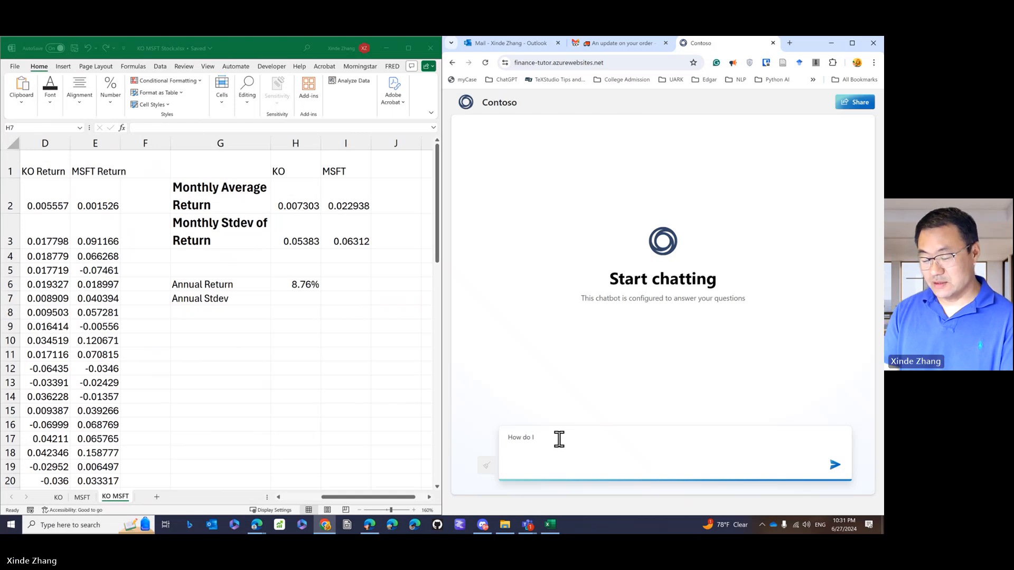
text(conv)
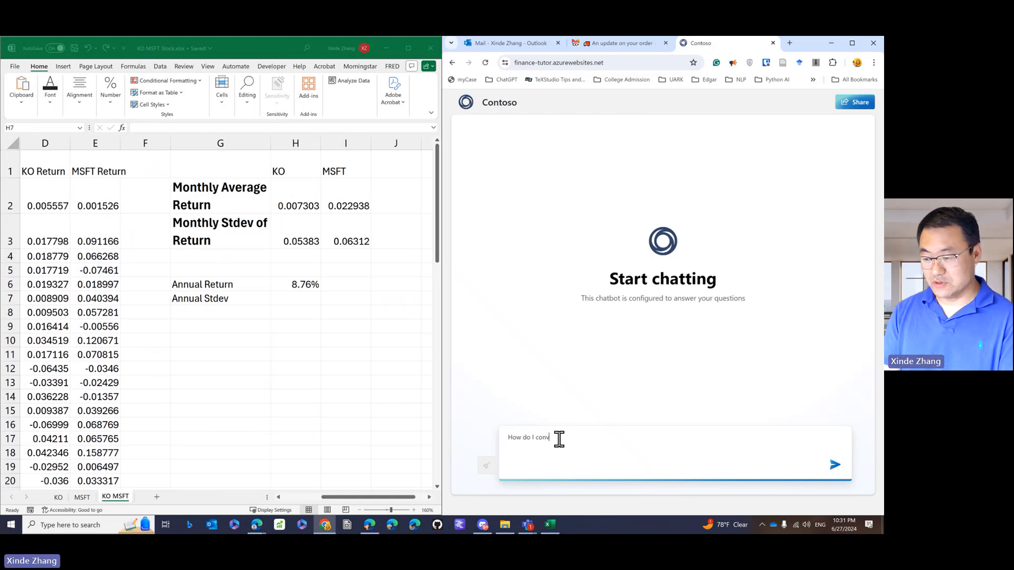
text(ert mont)
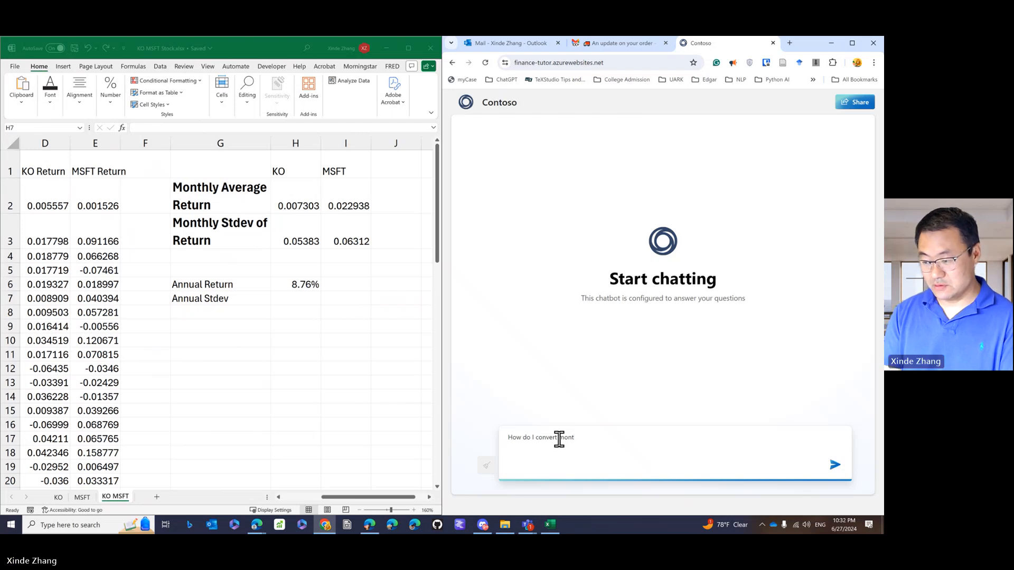
text(hly)
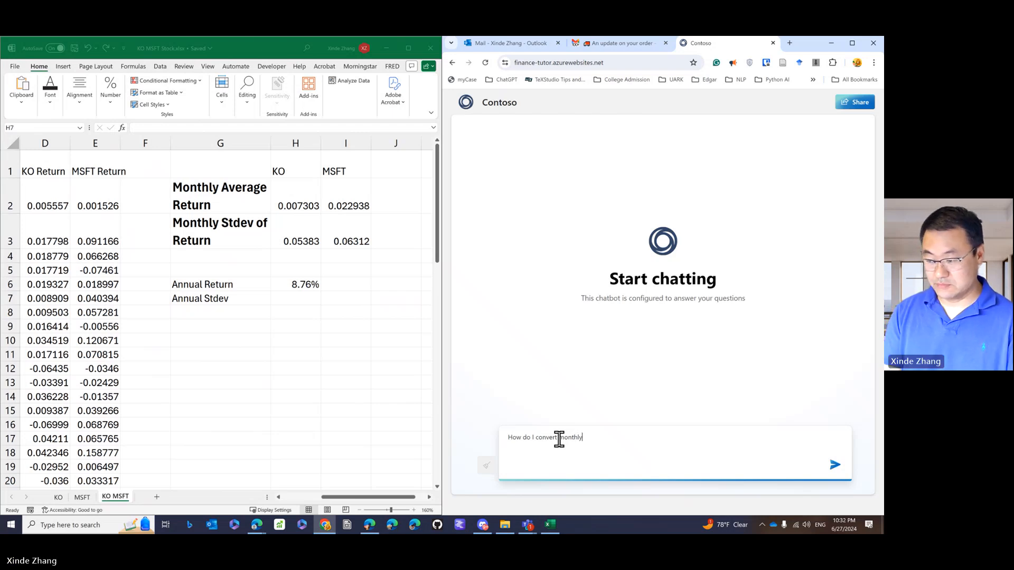
text( st)
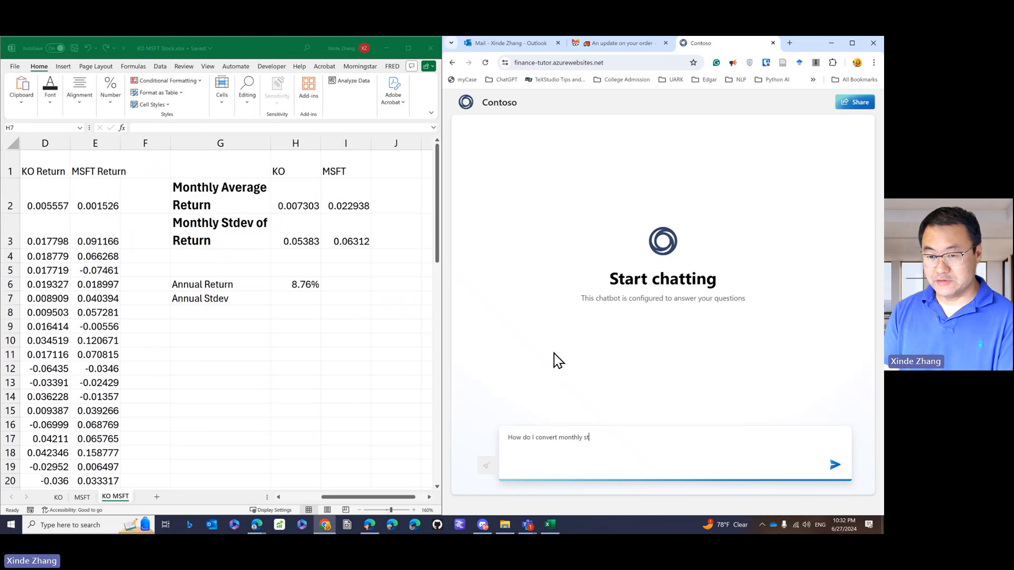
text(dev to )
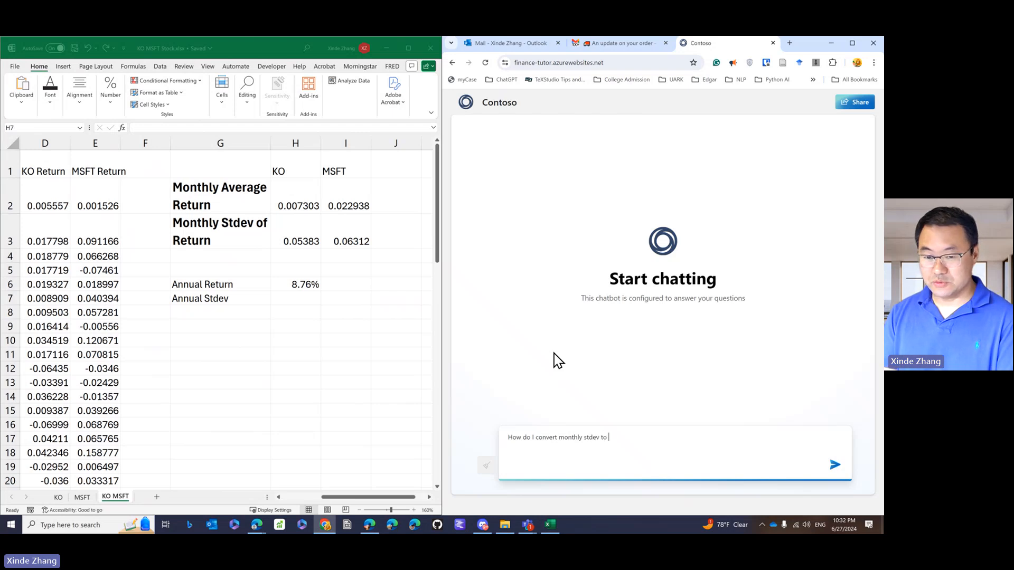
text(annual st)
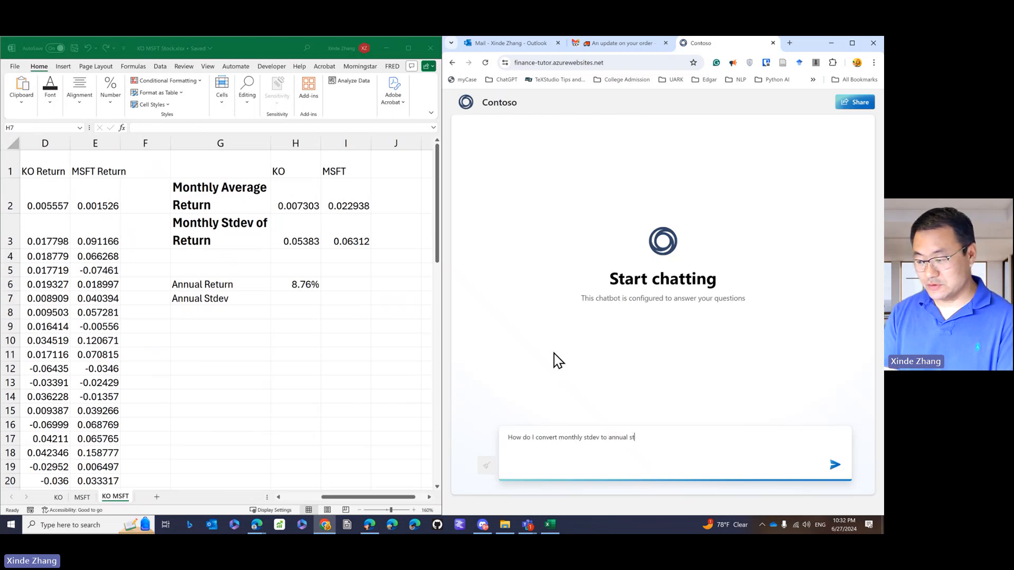
text(dev)
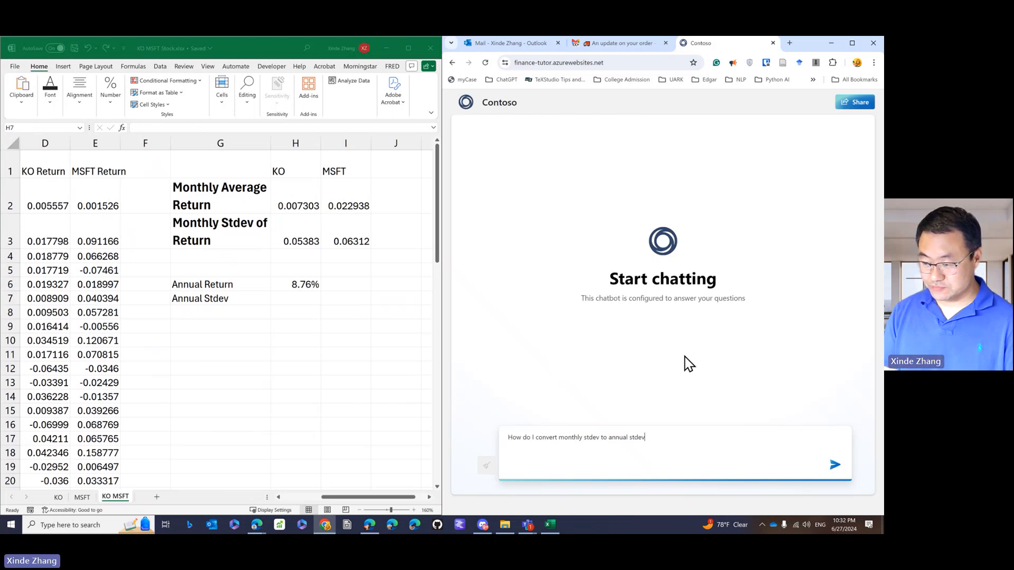
key(Return)
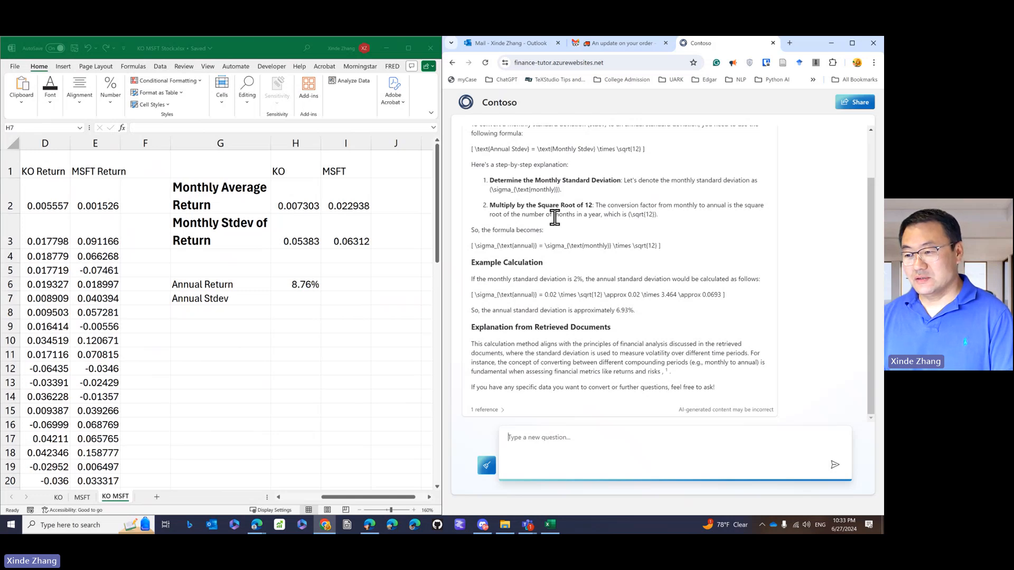
drag(490, 205, 594, 205)
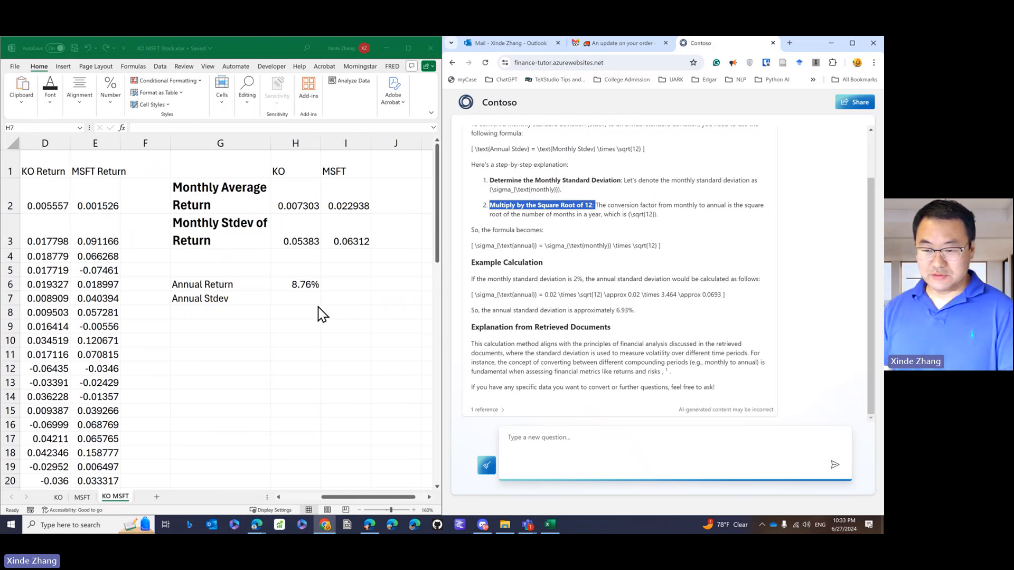
In the Excel workbook, calculate KO's annual standard deviation in H7 from the monthly value with =H3*SQRT(12).
click(299, 299)
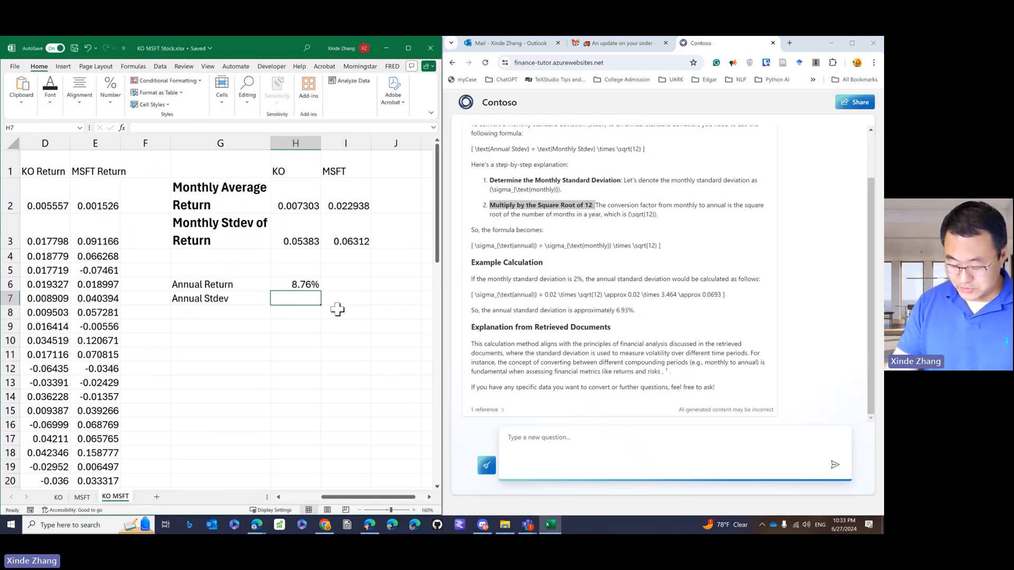
text(=)
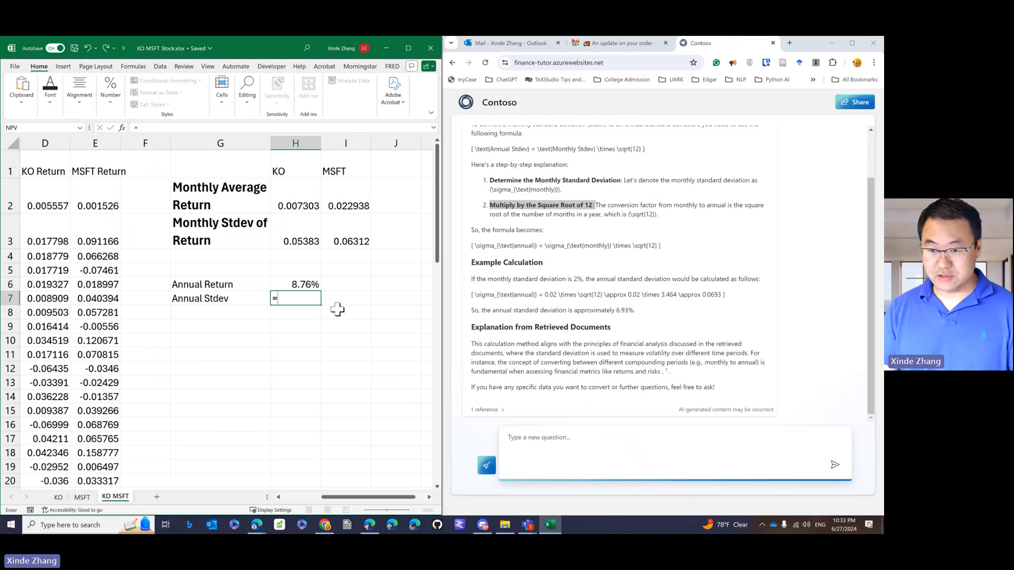
click(299, 240)
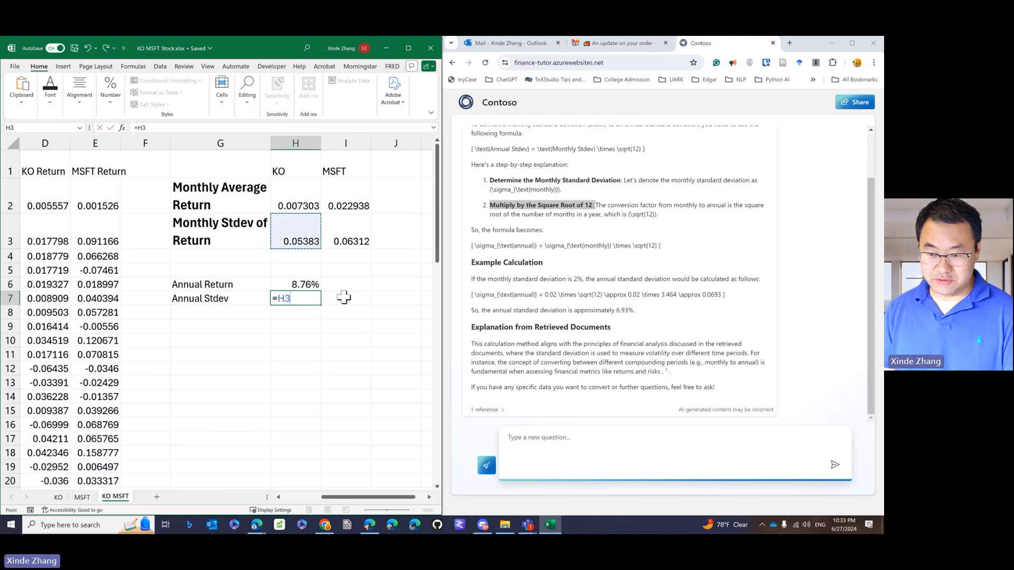
text(*)
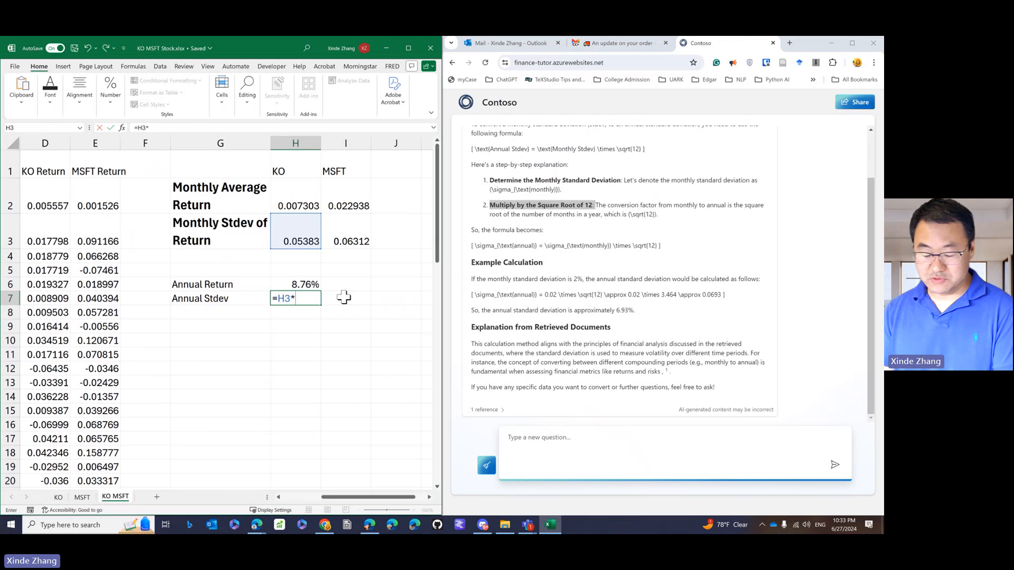
text(sqrt)
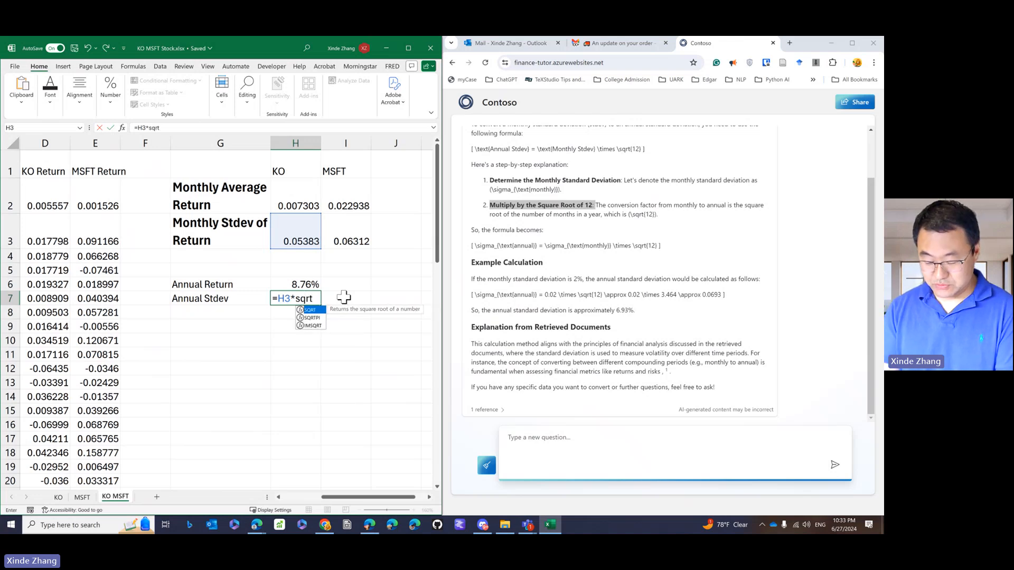
text((12)
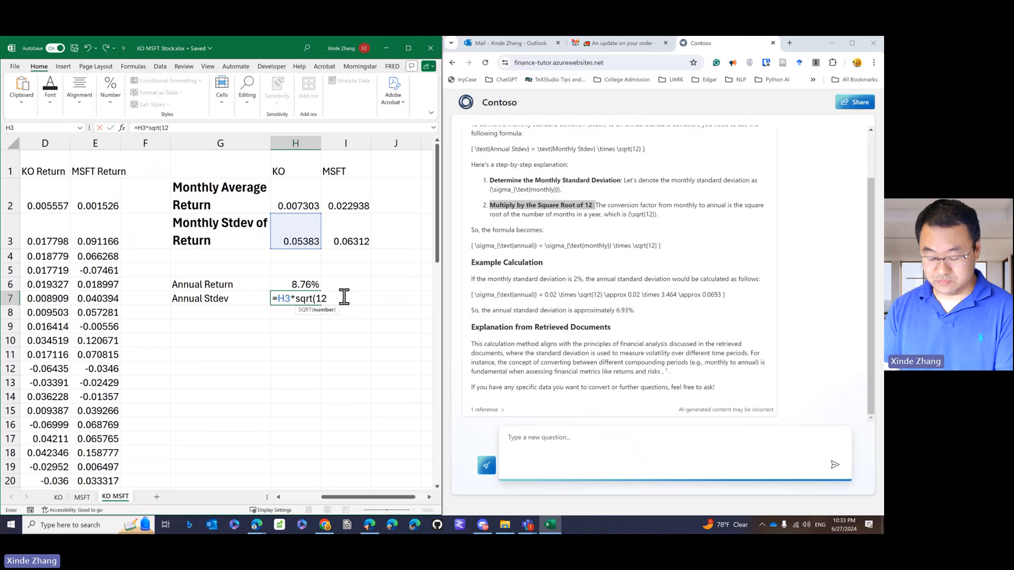
text())
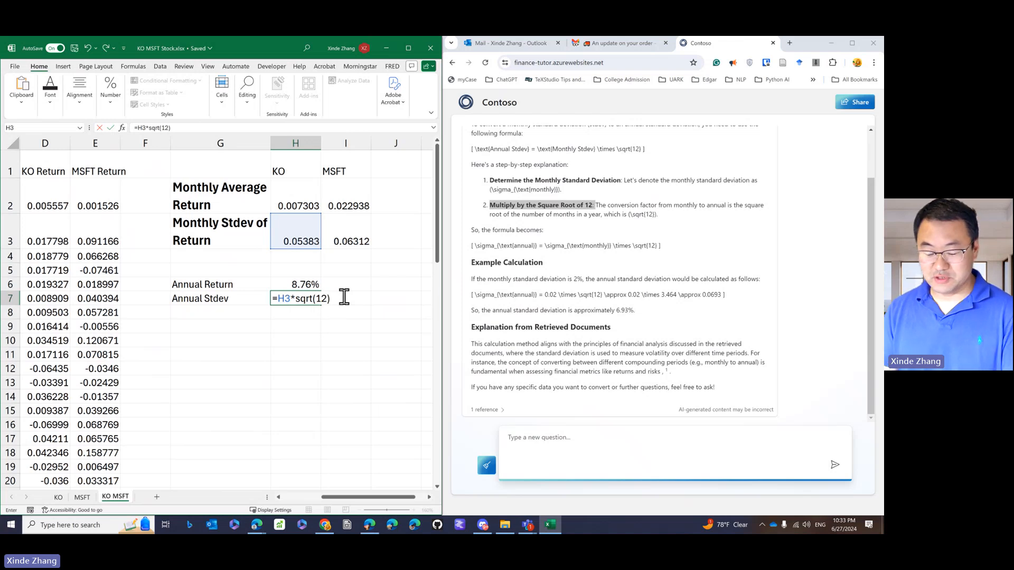
key(Return)
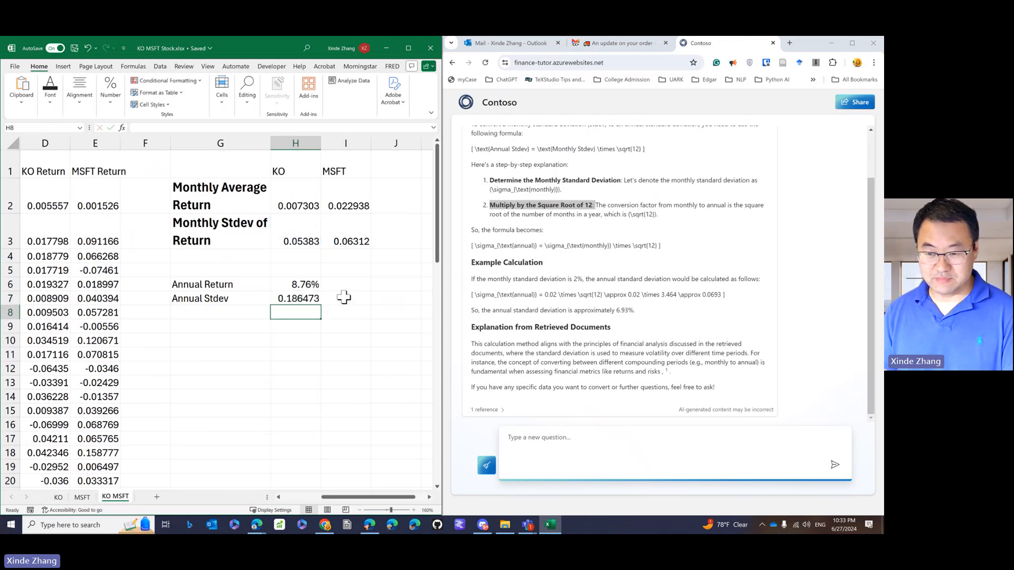
Maximize the workbook window and format KO's annual standard deviation in H7 as a percentage with two decimal places.
click(287, 300)
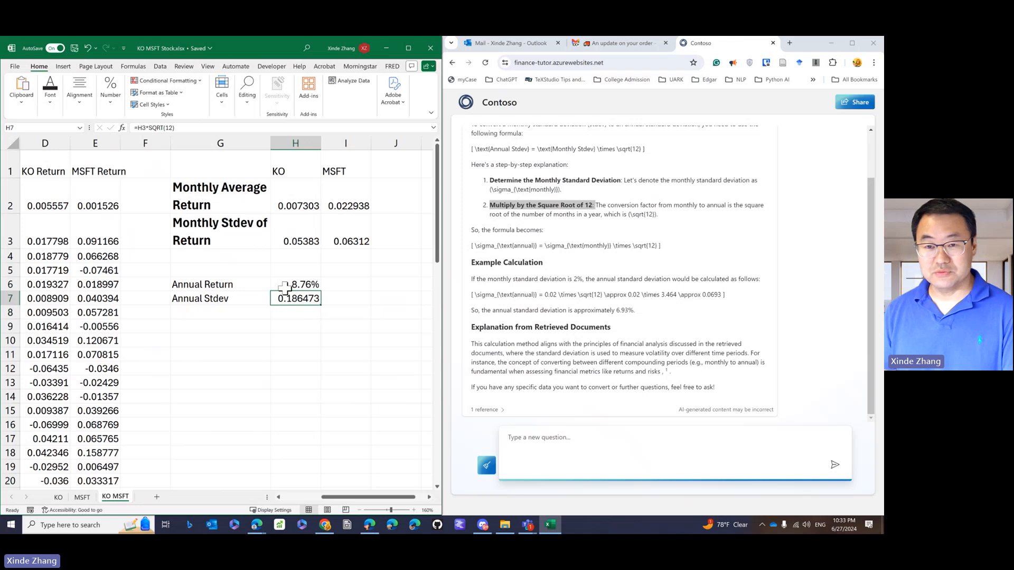
double_click(245, 51)
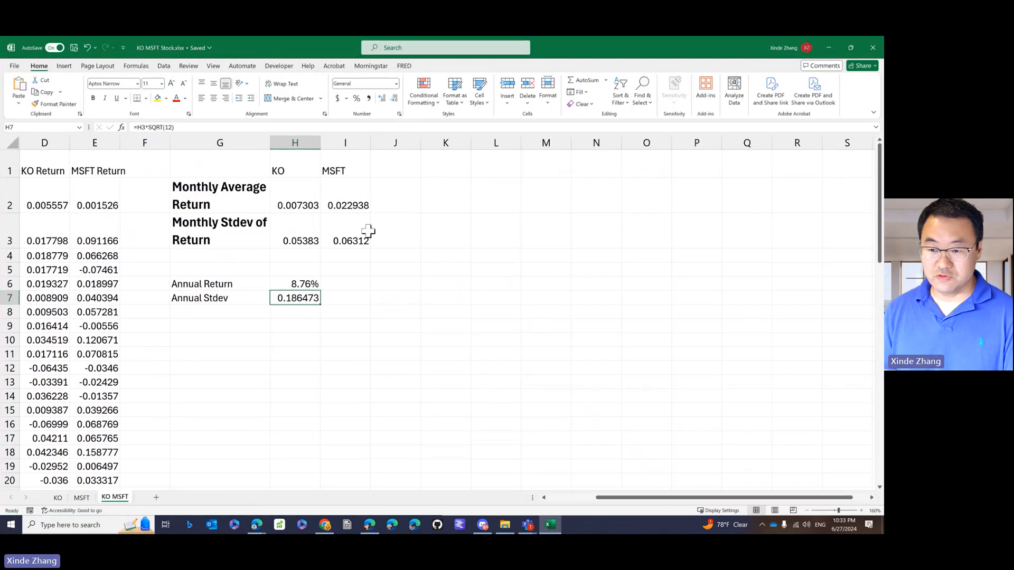
click(357, 100)
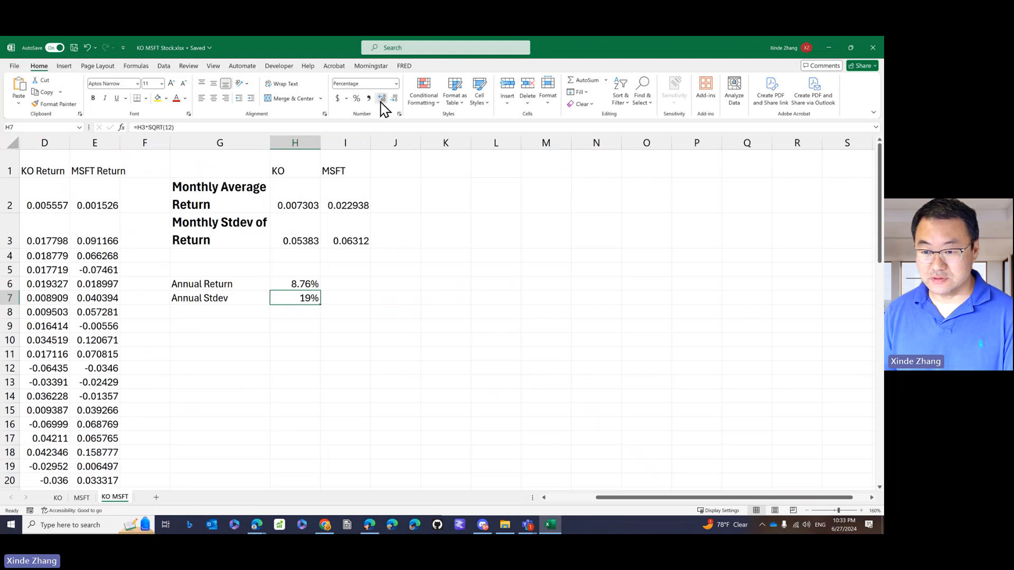
click(381, 101)
click(382, 101)
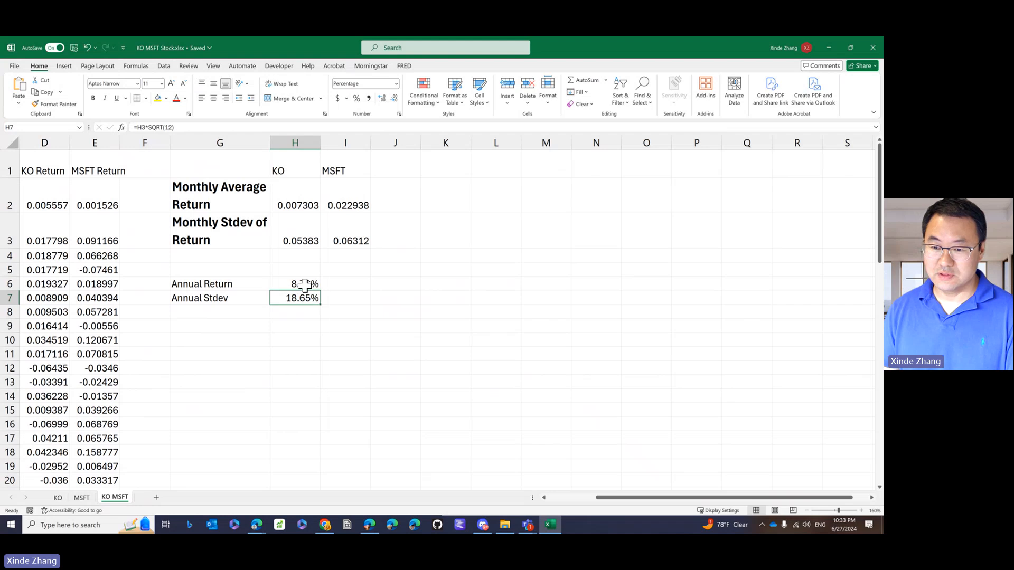
Fill KO's annual return and standard deviation formulas from H6:H7 across to the MSFT column in I6:I7.
drag(298, 284, 301, 299)
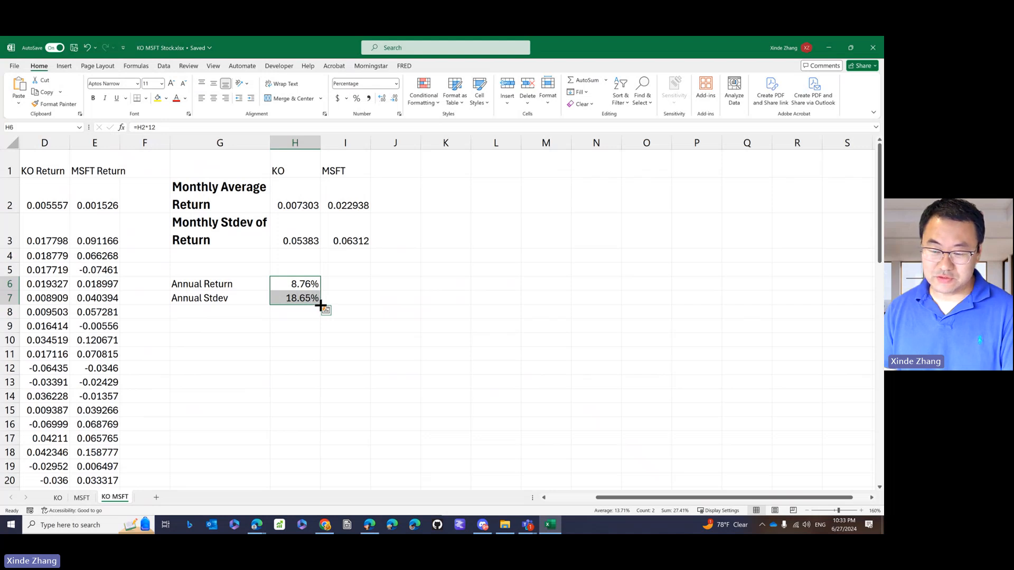
drag(320, 304, 362, 304)
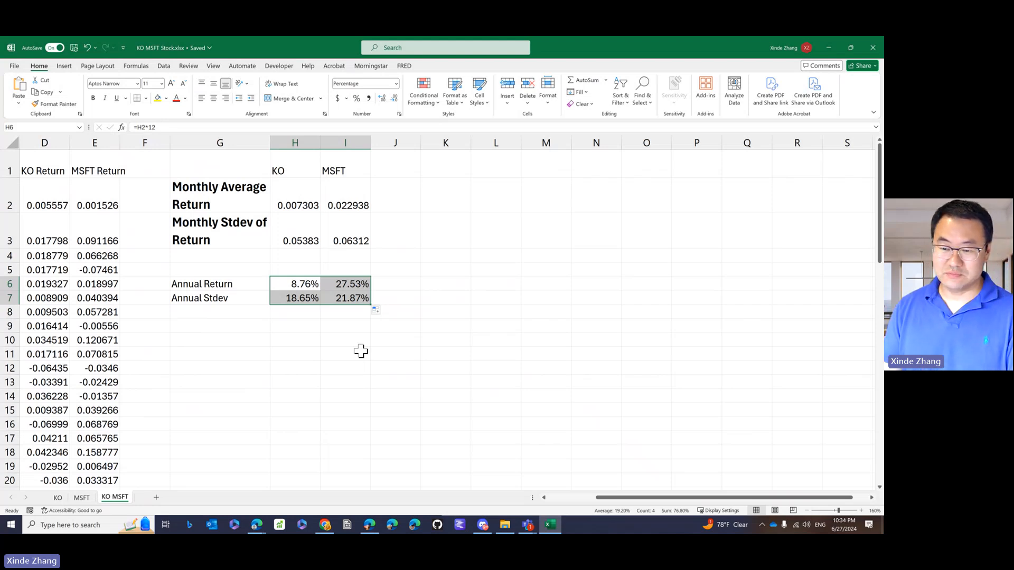
click(360, 351)
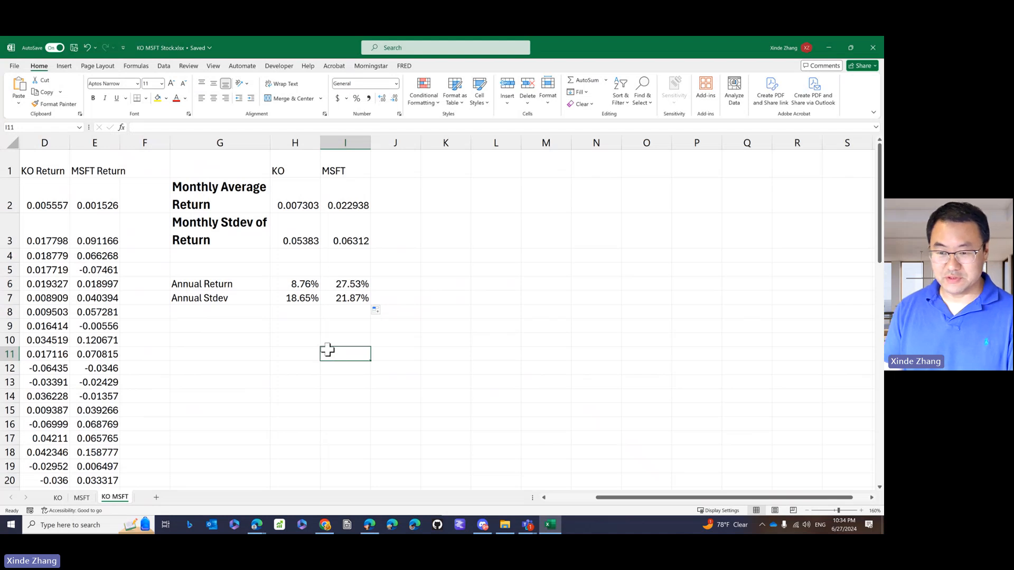
Review the annual return and annual standard deviation formulas for KO and MSFT in H6:I7.
click(274, 288)
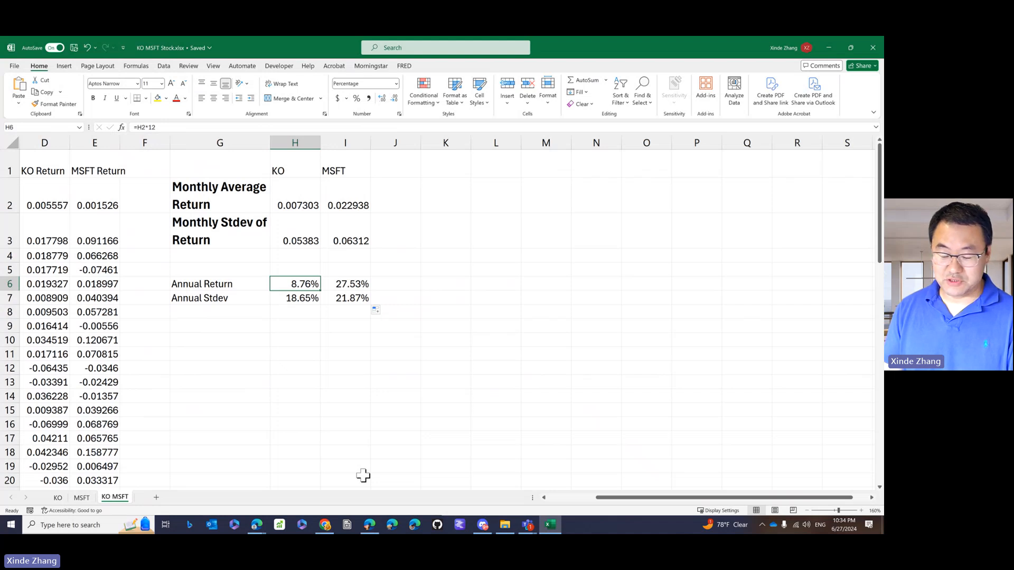
key(Right)
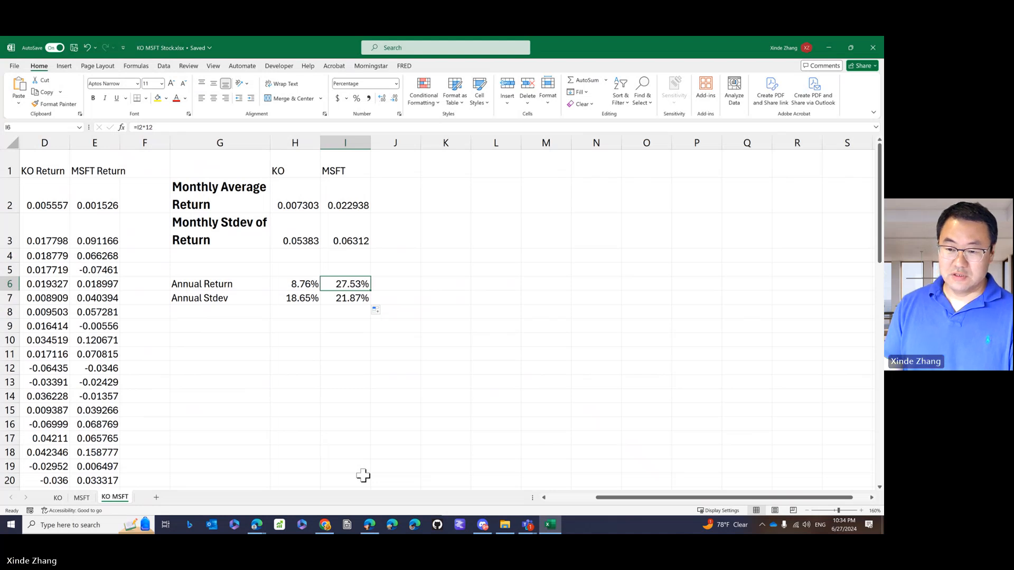
key(Left)
key(Down)
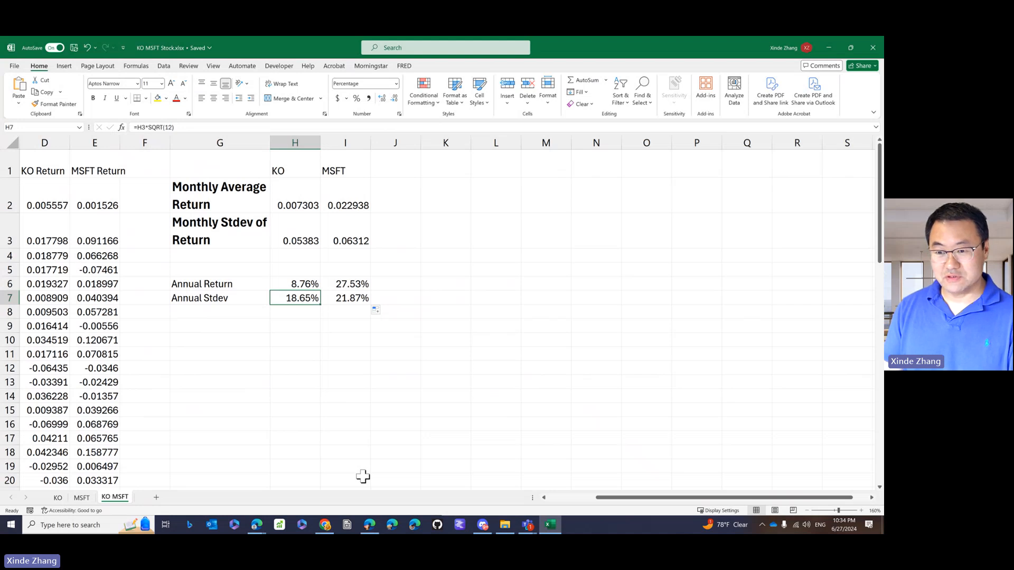
key(Right)
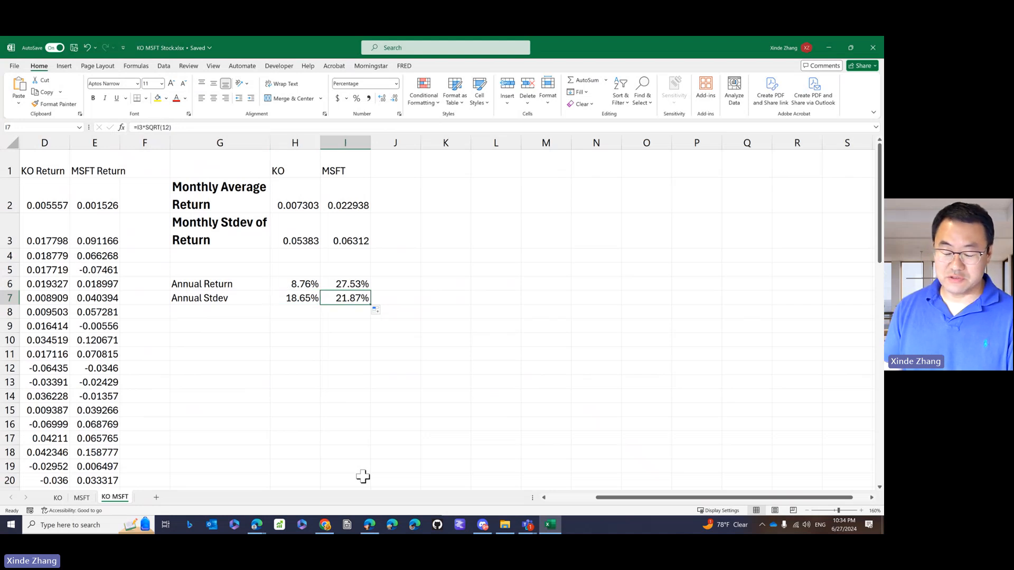
Enter the label Risk-Return tradeoff in G9, below the annual return and standard deviation rows.
key(Left)
key(Down)
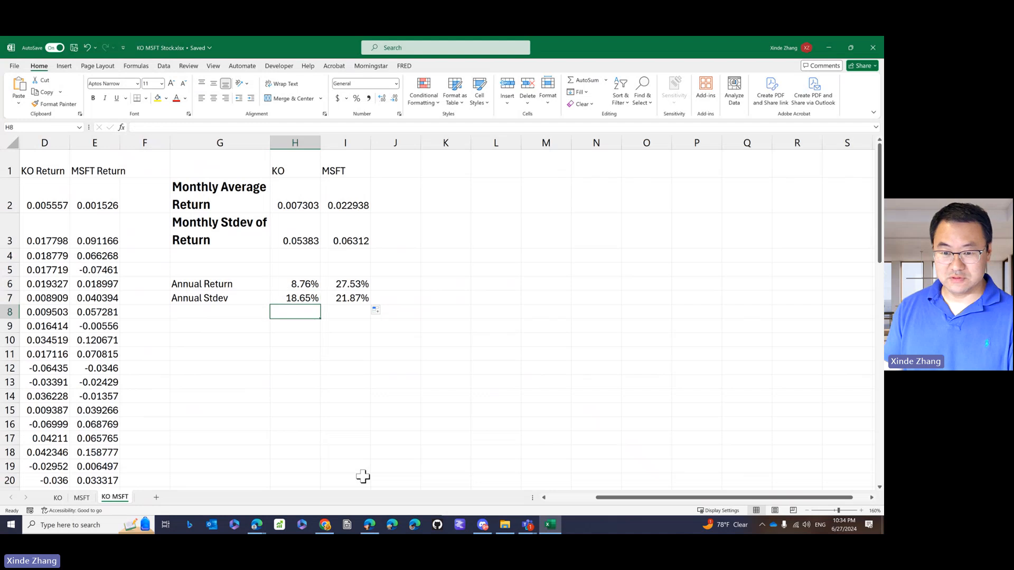
key(Down)
key(Left)
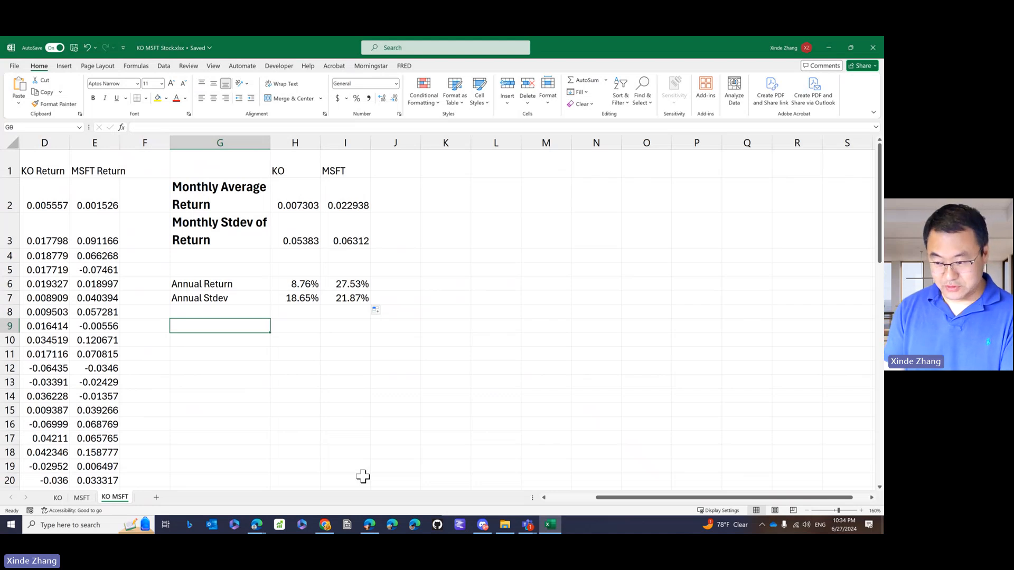
text(Risk)
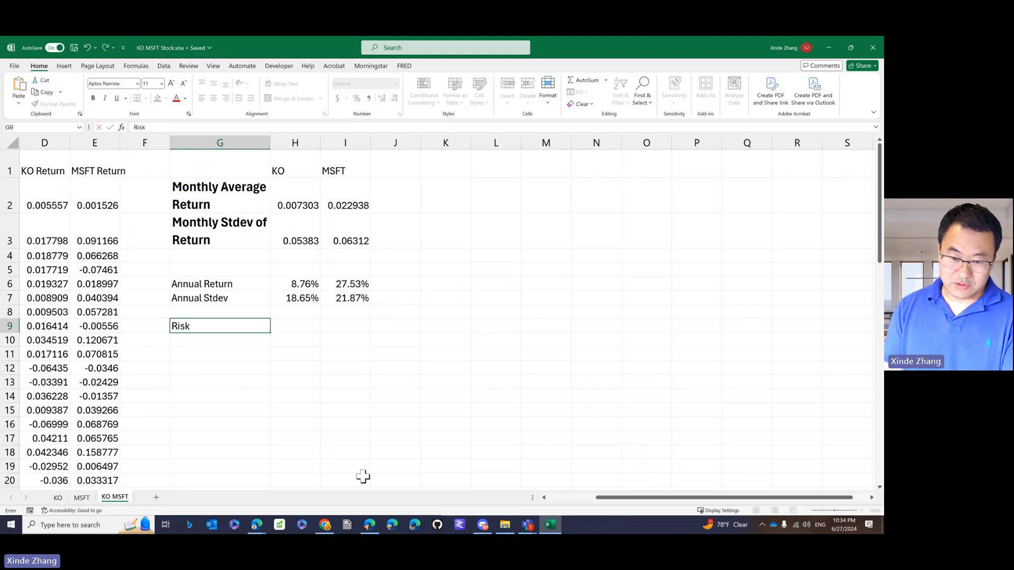
text(-R)
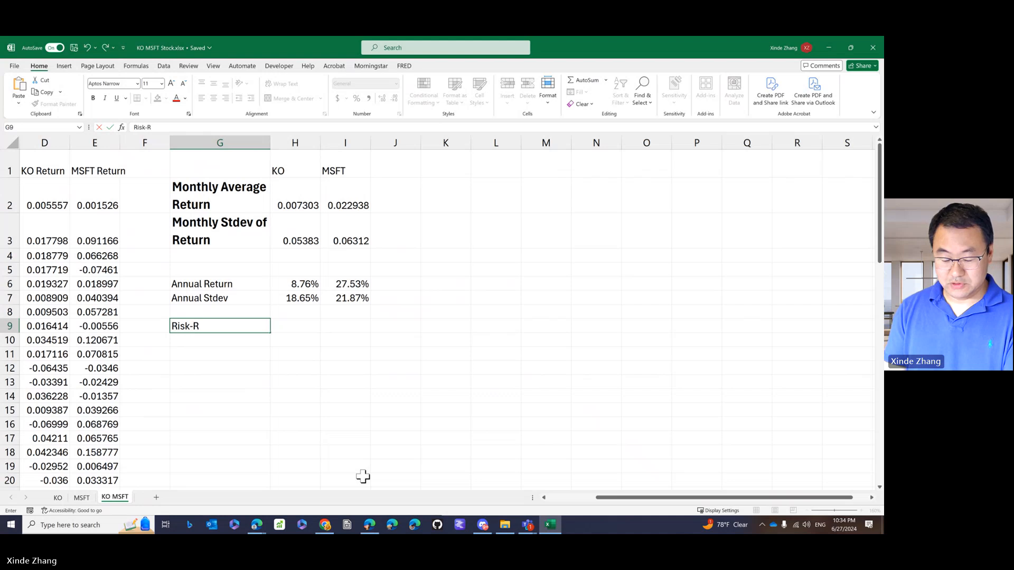
text(eturn trade)
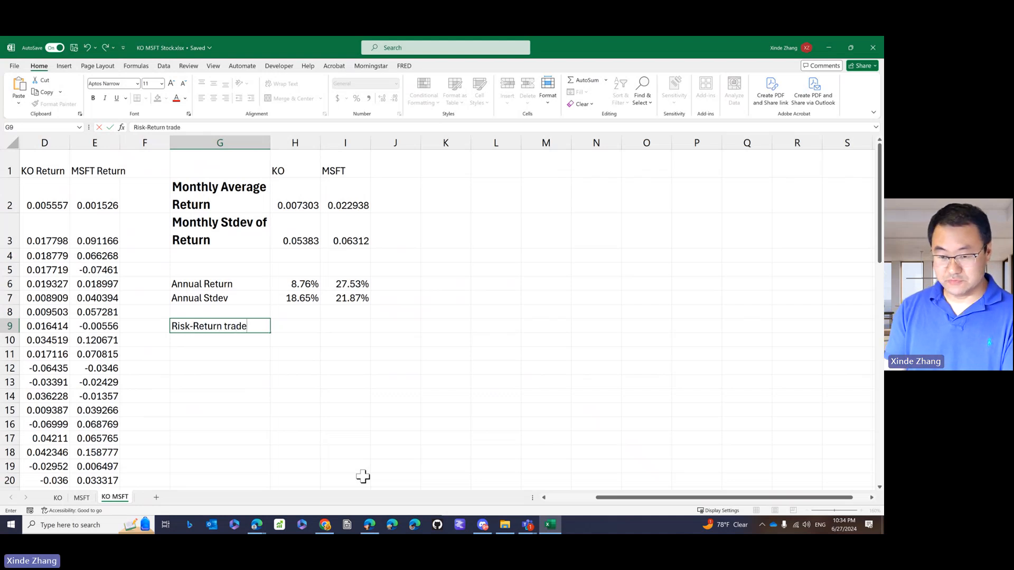
text(off)
key(Return)
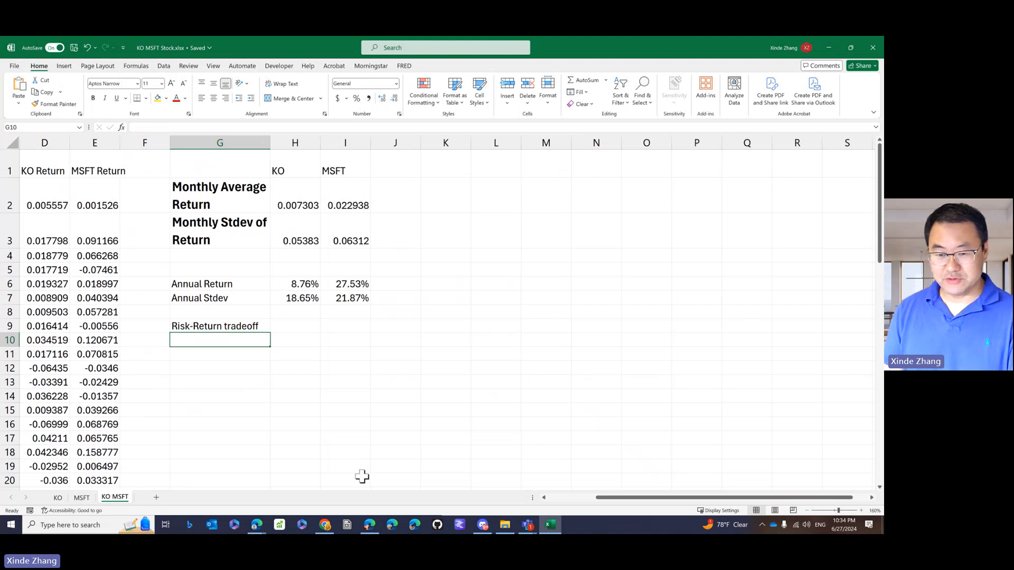
Copy the G9 label into the Contoso chat in Chrome and ask "Risk-Return tradeoff measures, do you know any of that?".
click(227, 329)
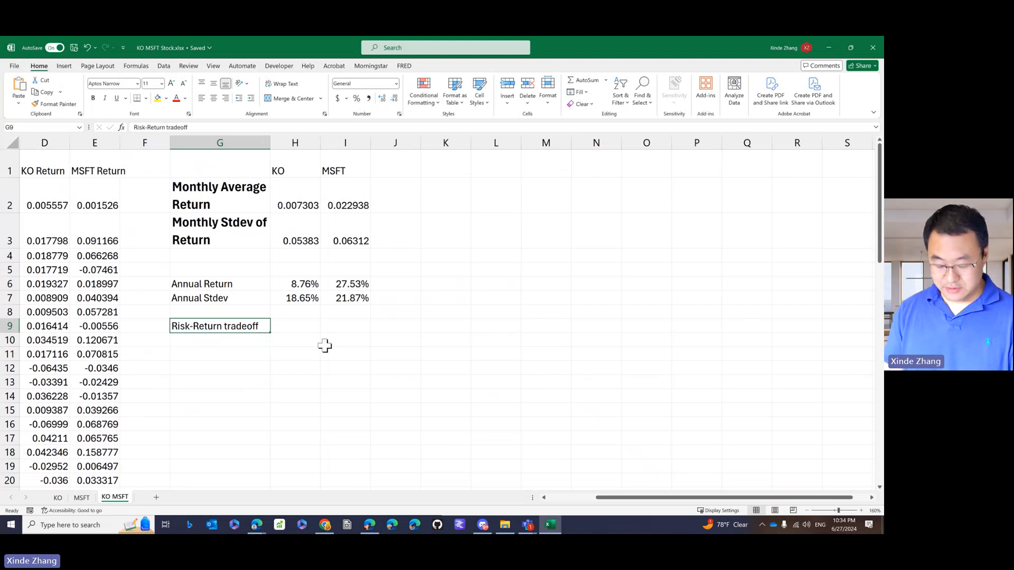
key(ctrl+c)
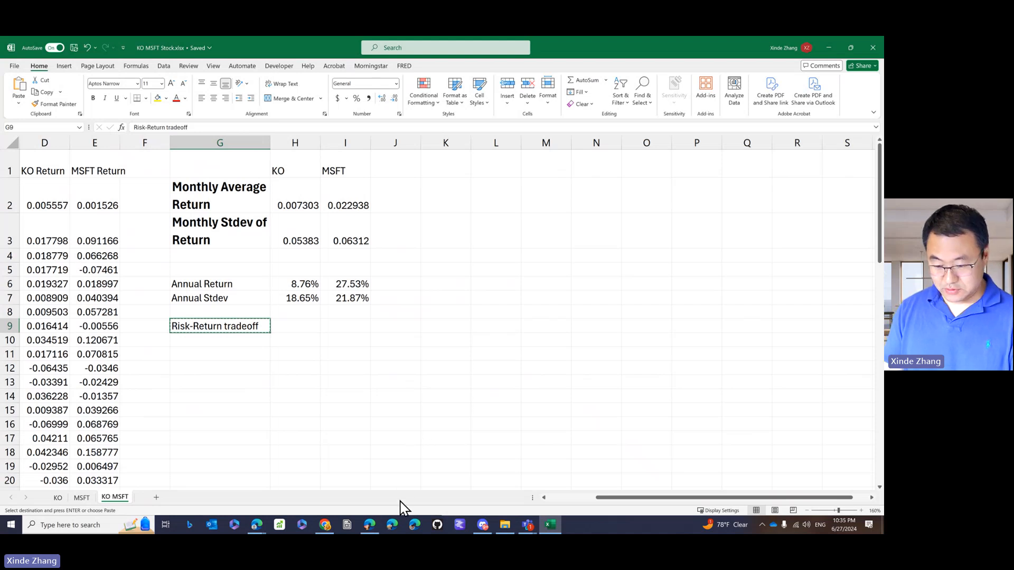
click(326, 526)
click(547, 442)
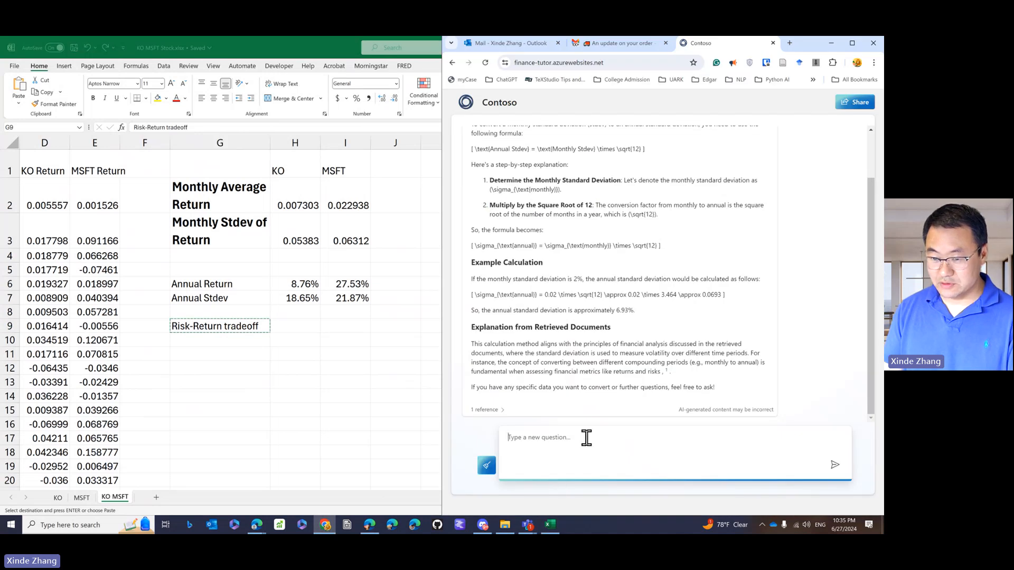
key(ctrl+v)
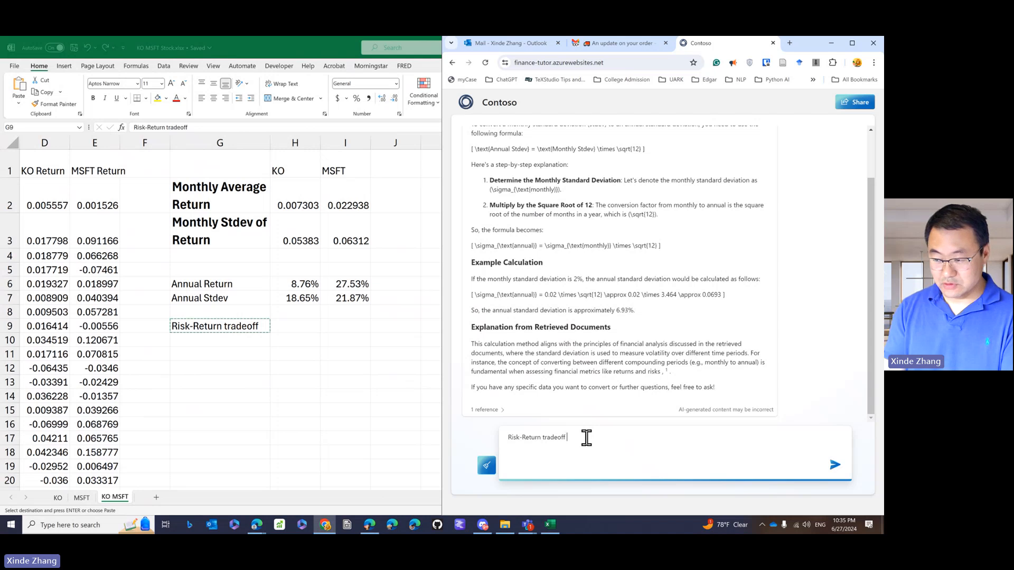
text(measu)
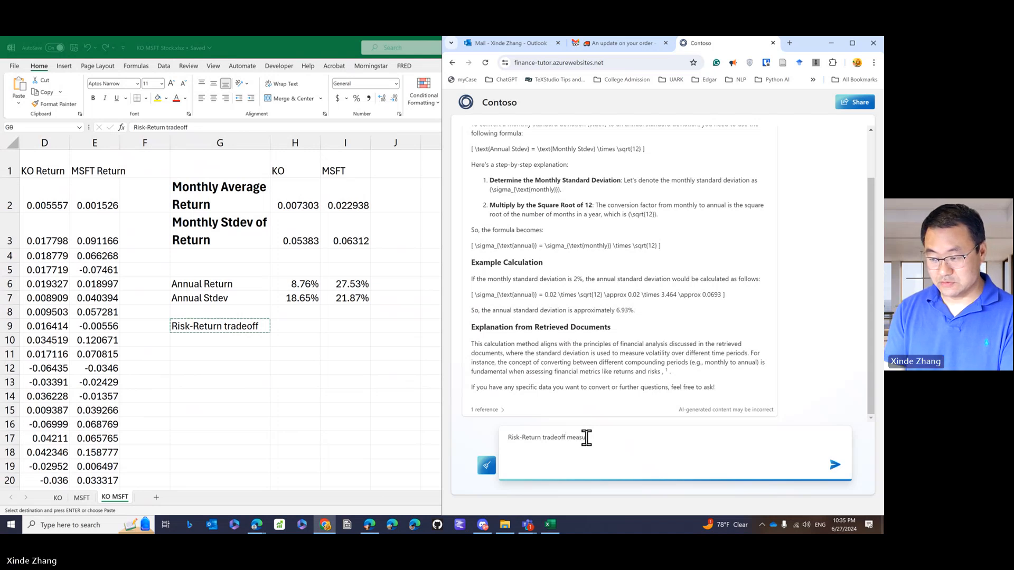
text(res, do )
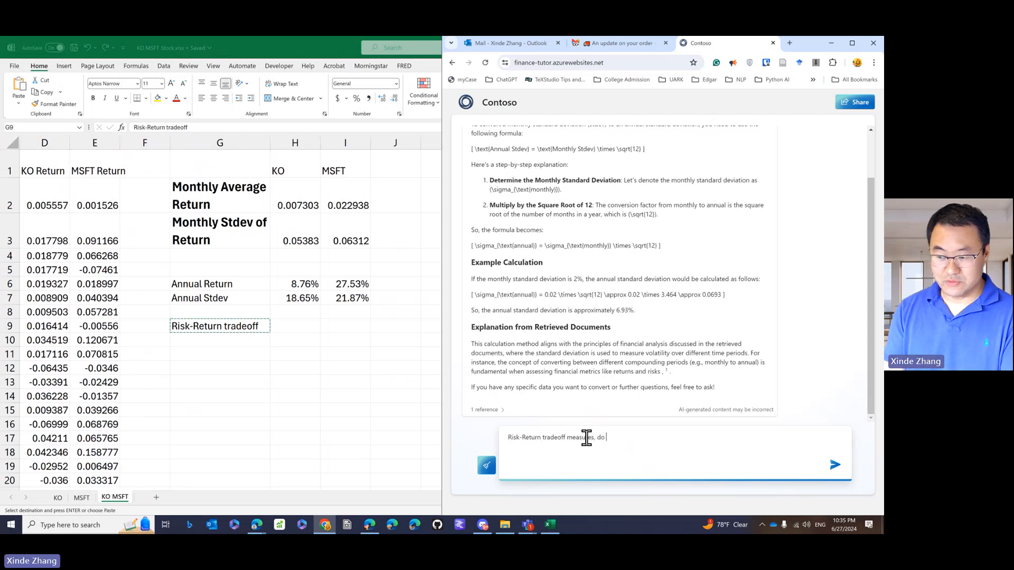
text(you know an)
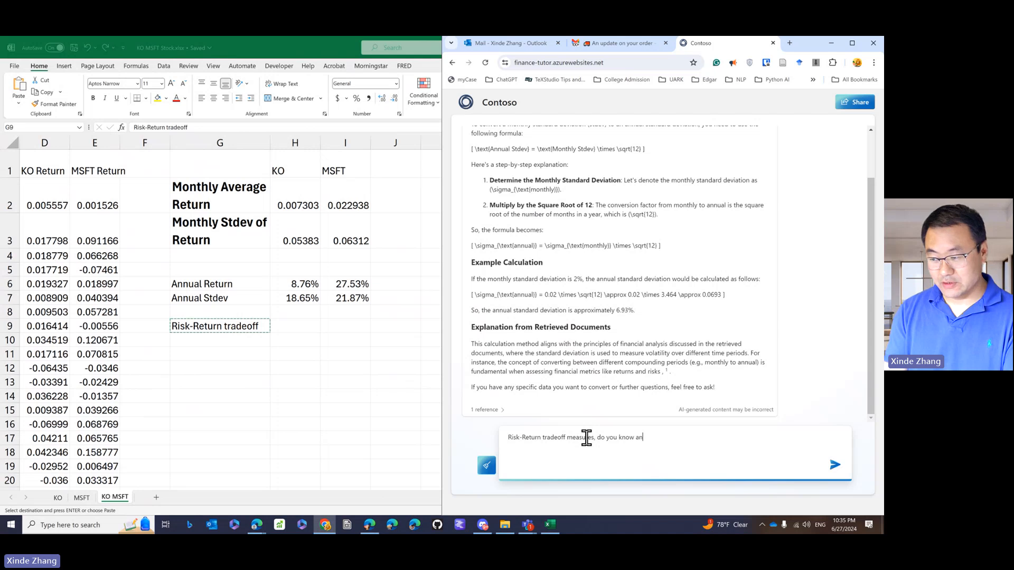
text(y of that?)
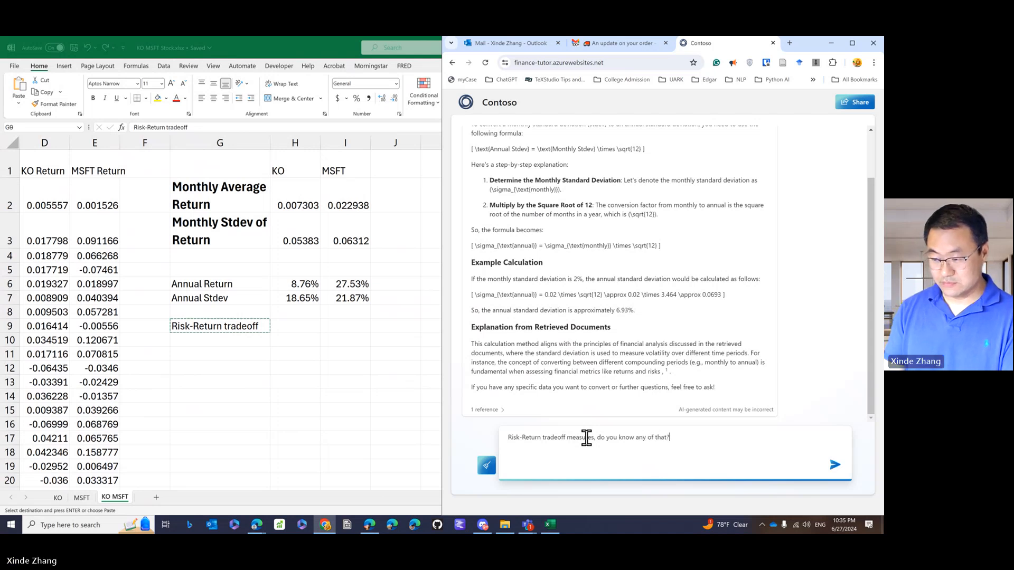
key(Return)
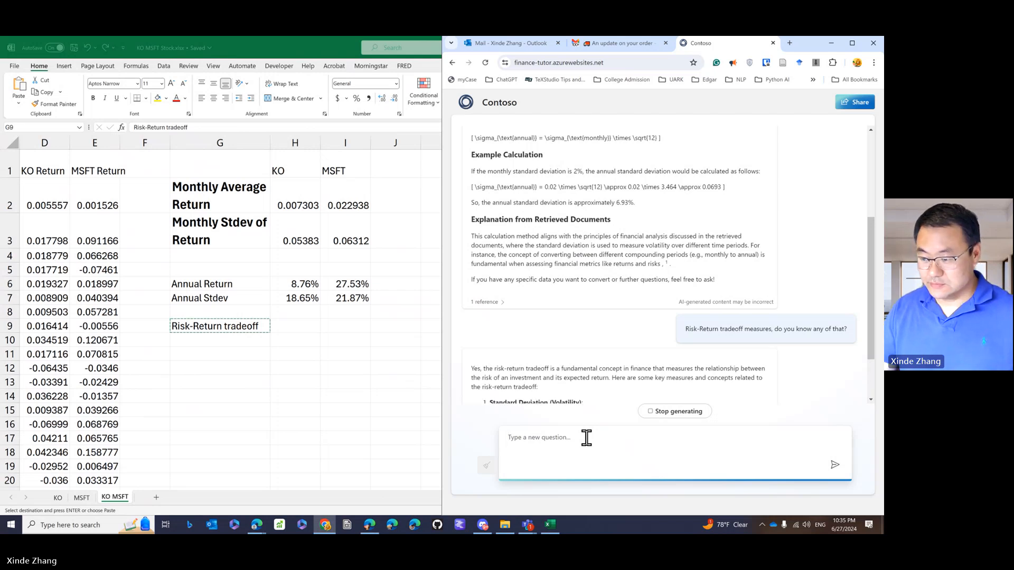
Read through the chat's answer on risk-return tradeoff measures, from standard deviation to the example application.
scroll(601, 309, down, 1)
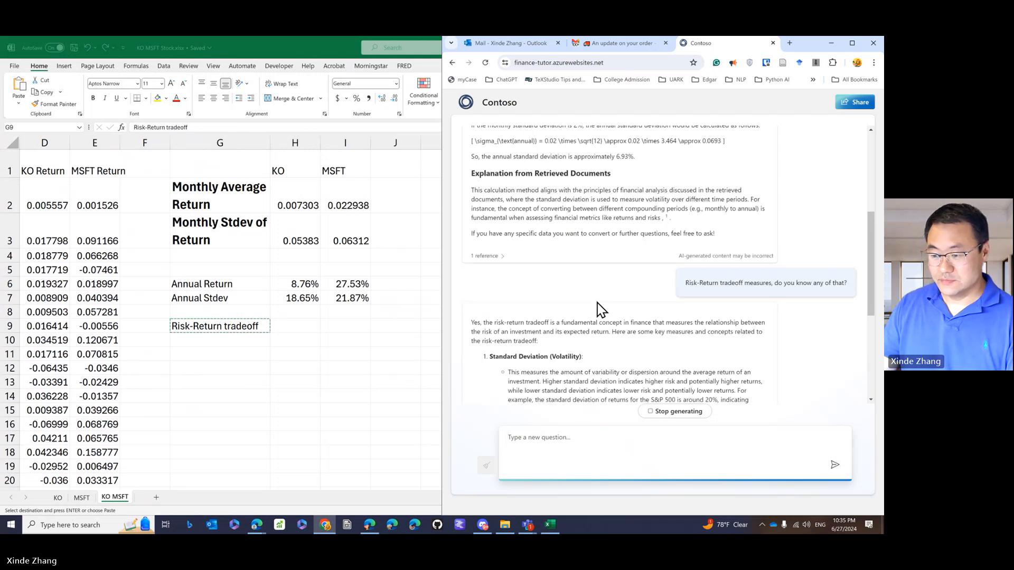
scroll(598, 303, down, 1)
scroll(598, 304, down, 1)
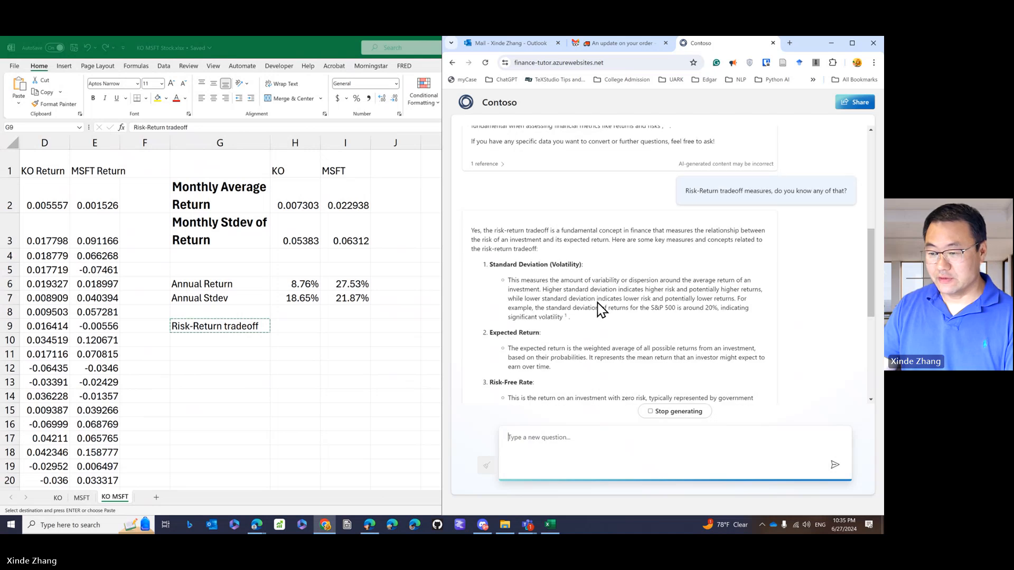
scroll(601, 312, down, 1)
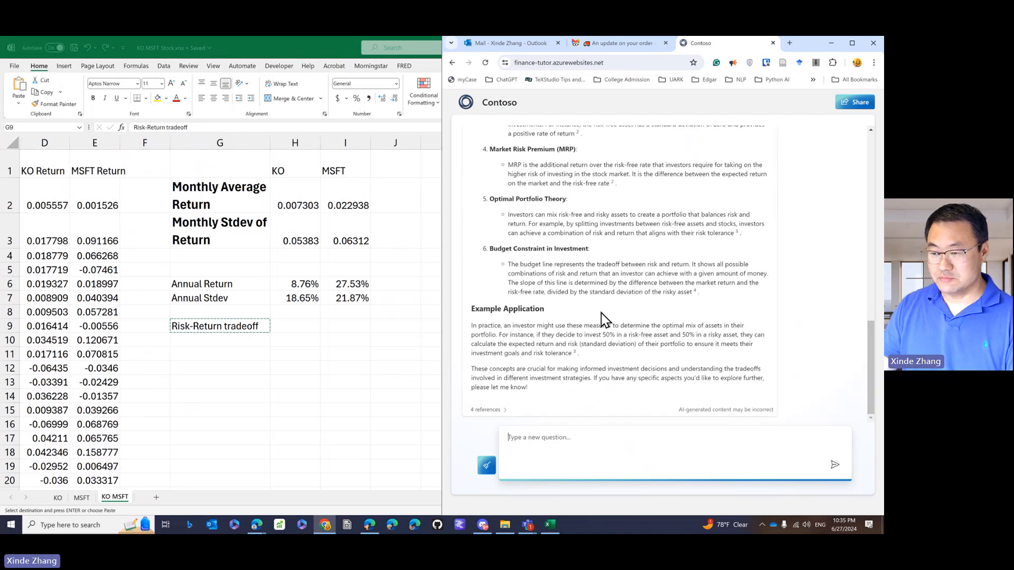
scroll(603, 316, up, 1)
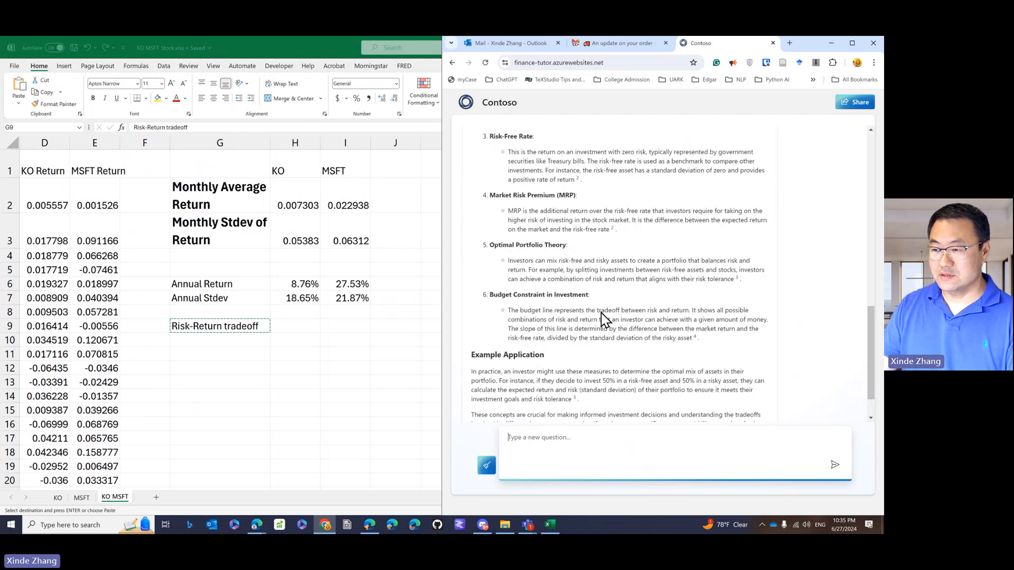
scroll(602, 314, up, 4)
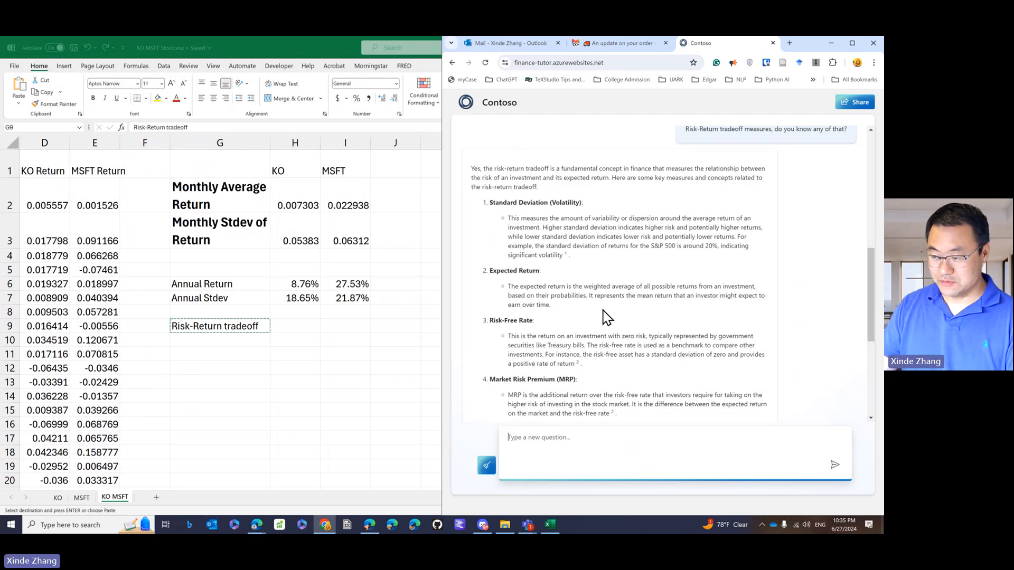
scroll(603, 316, down, 3)
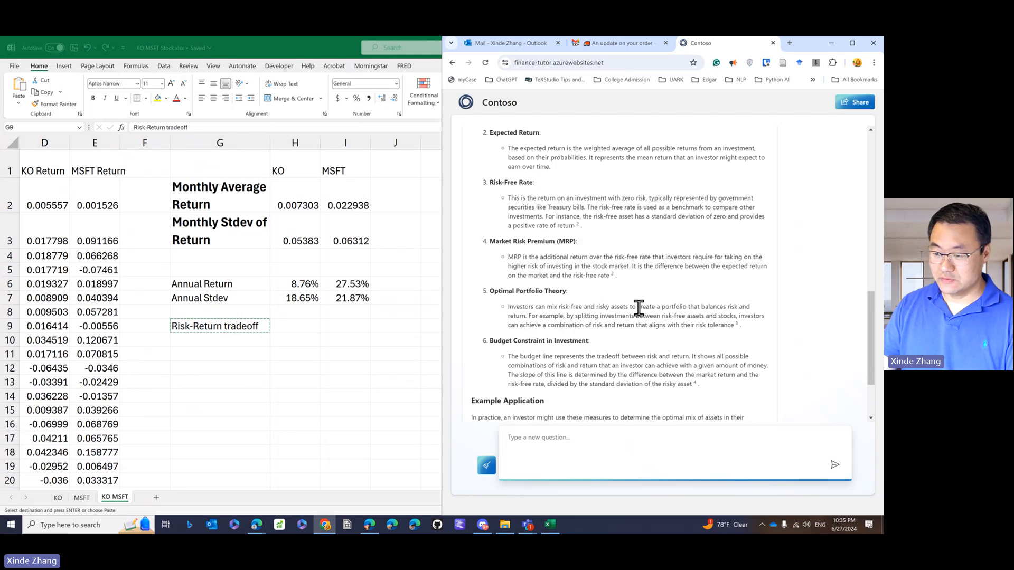
scroll(638, 307, down, 2)
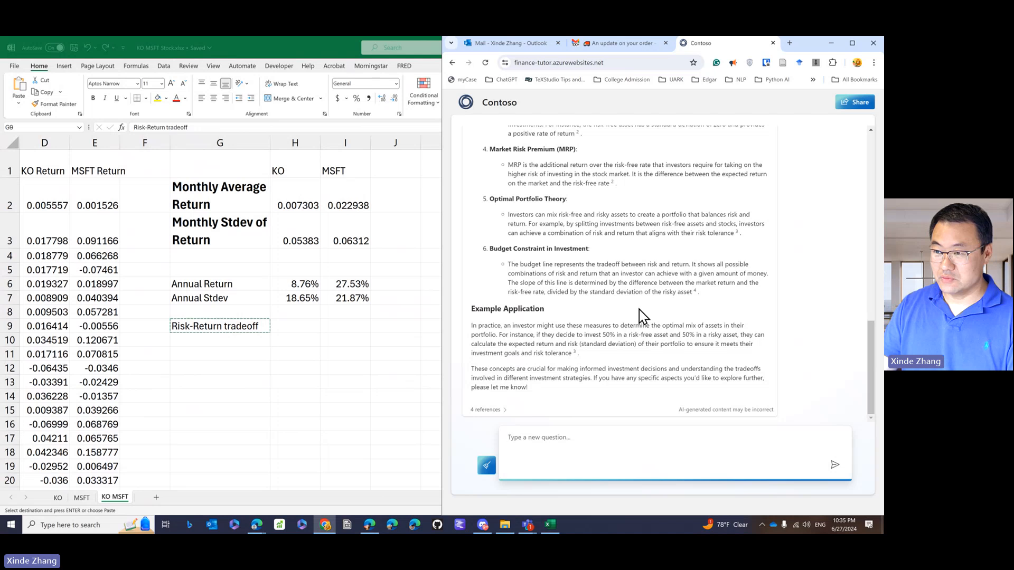
scroll(639, 309, up, 5)
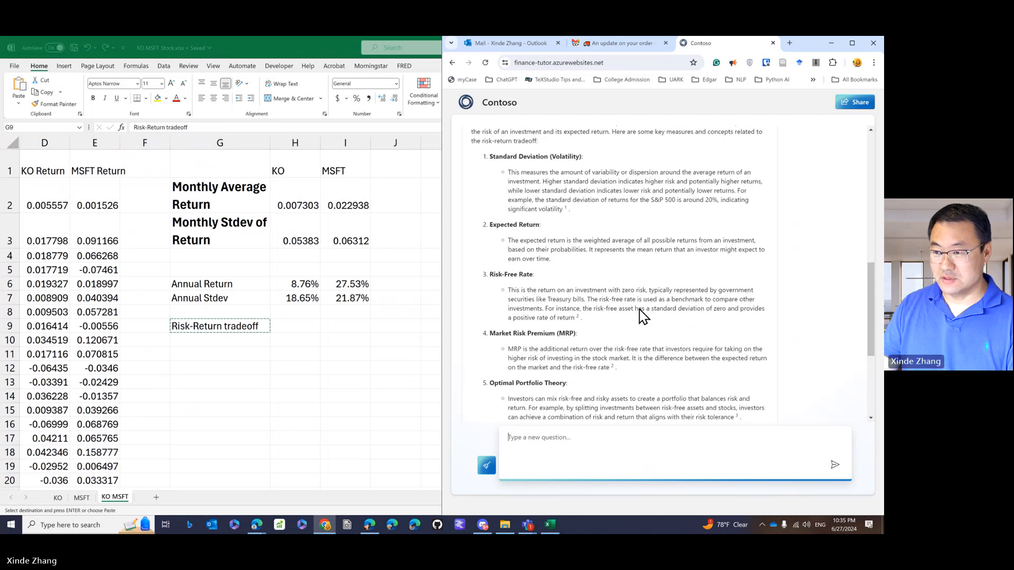
scroll(636, 299, down, 5)
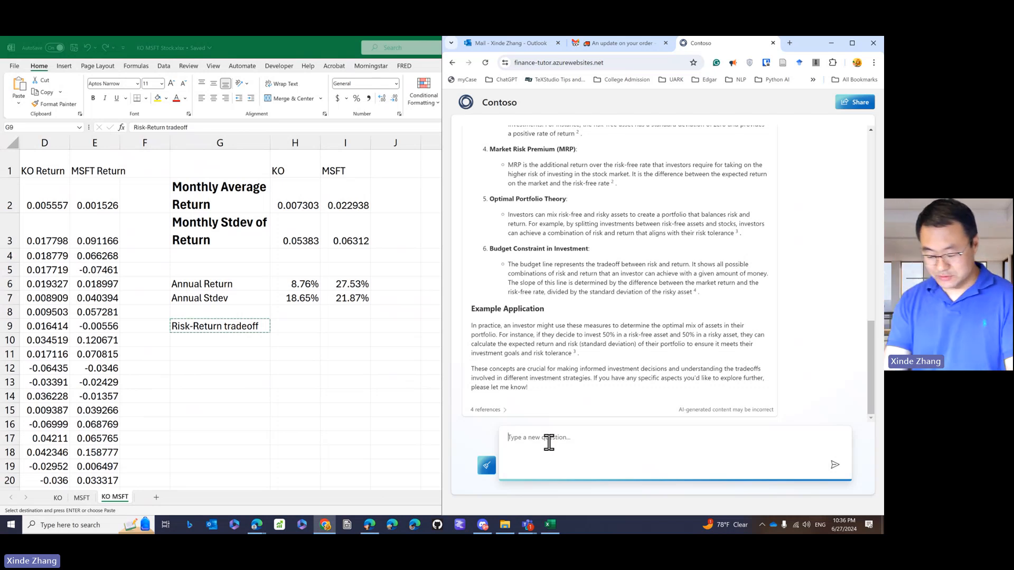
Ask the chat the follow-up question "What about Sharpe Ratio?".
text(W)
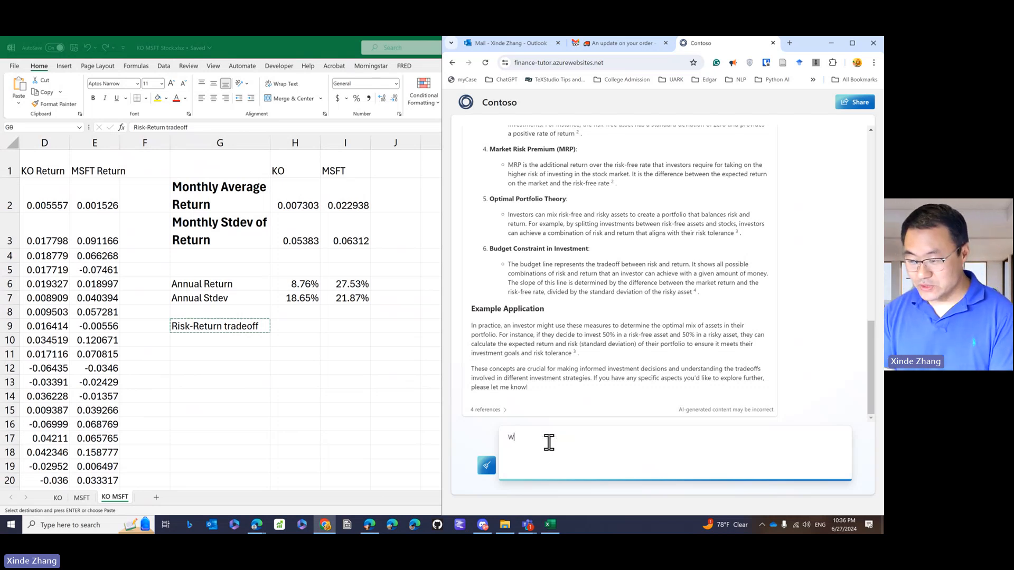
text(hat about Sharpe)
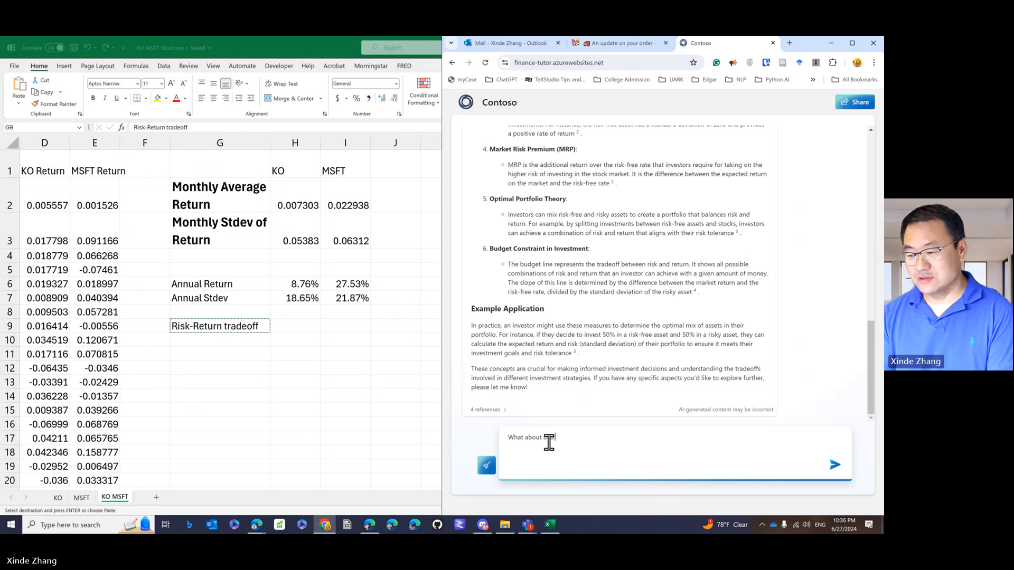
key(BackSpace)
key(BackSpace)
key(BackSpace)
key(BackSpace)
key(BackSpace)
key(BackSpace)
key(BackSpace)
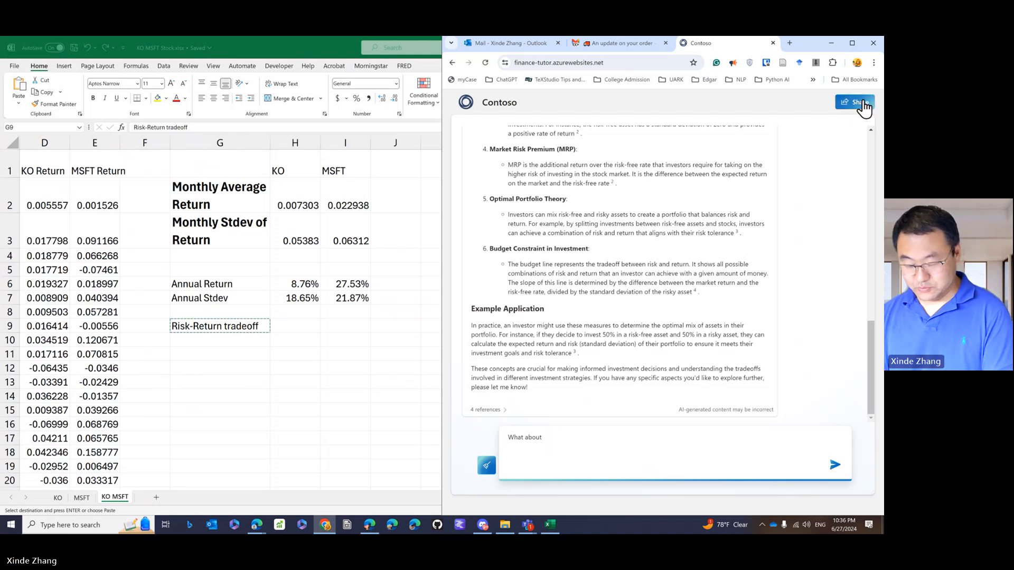
text(Sharp)
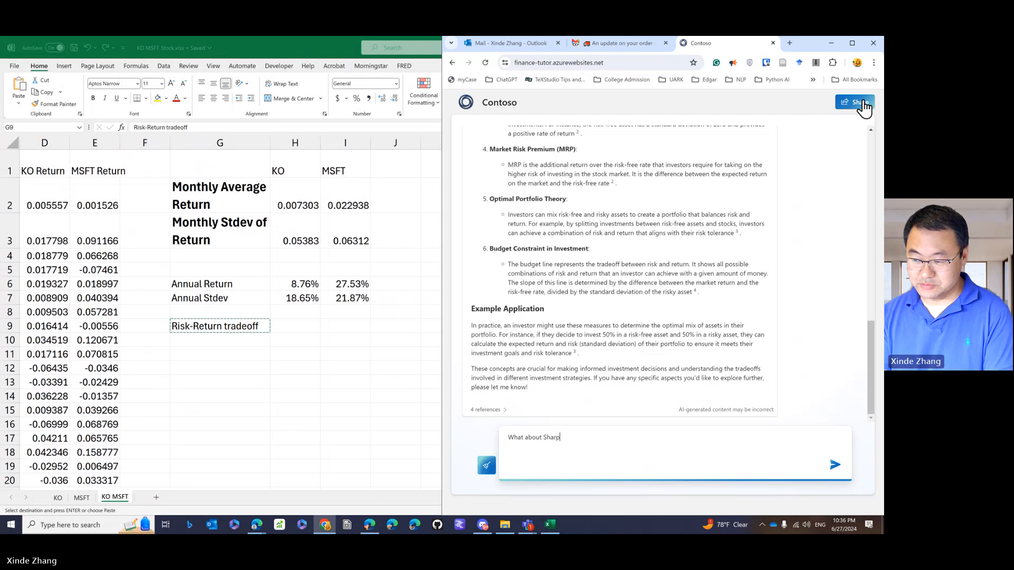
text(e Ratio?)
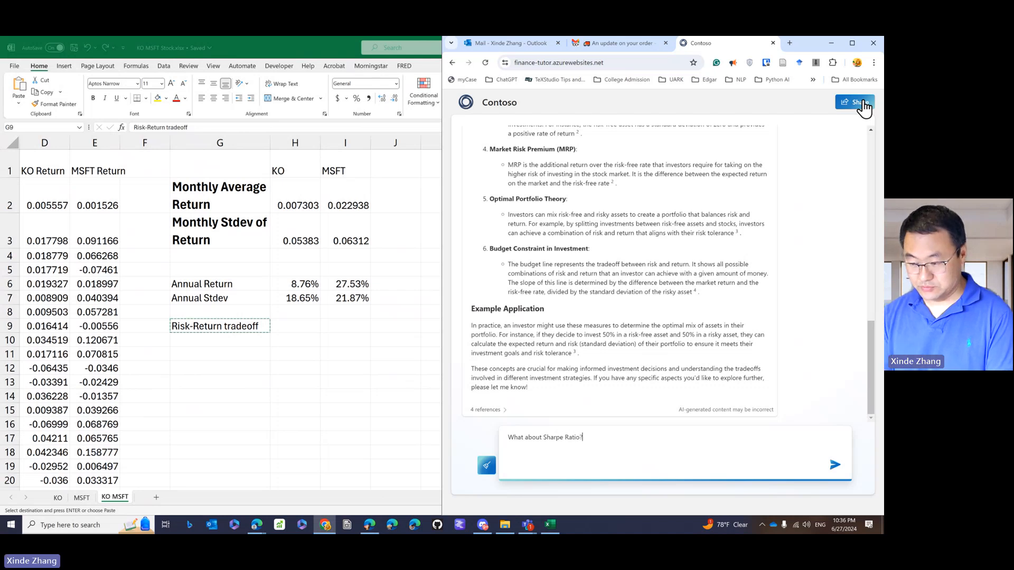
key(Return)
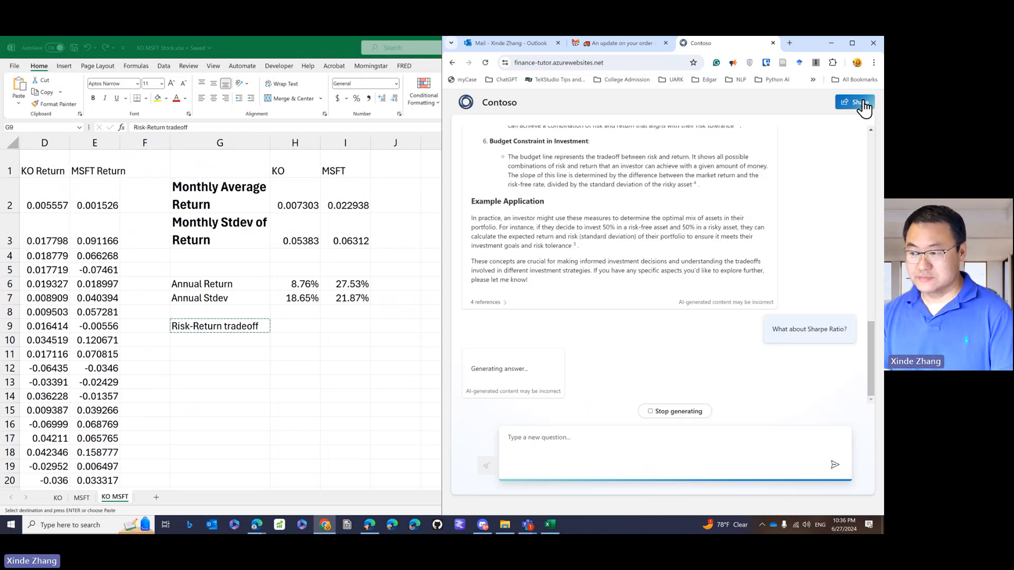
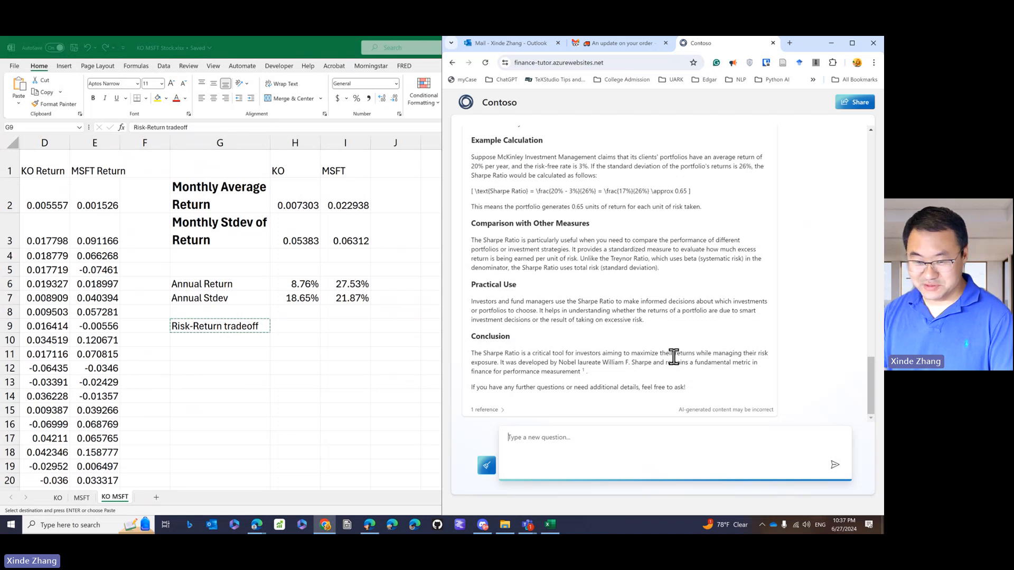
Check the empty cell H9 in Excel, and highlight "risk-free rate is 3%" in the Chrome chat's Sharpe Ratio example.
click(297, 353)
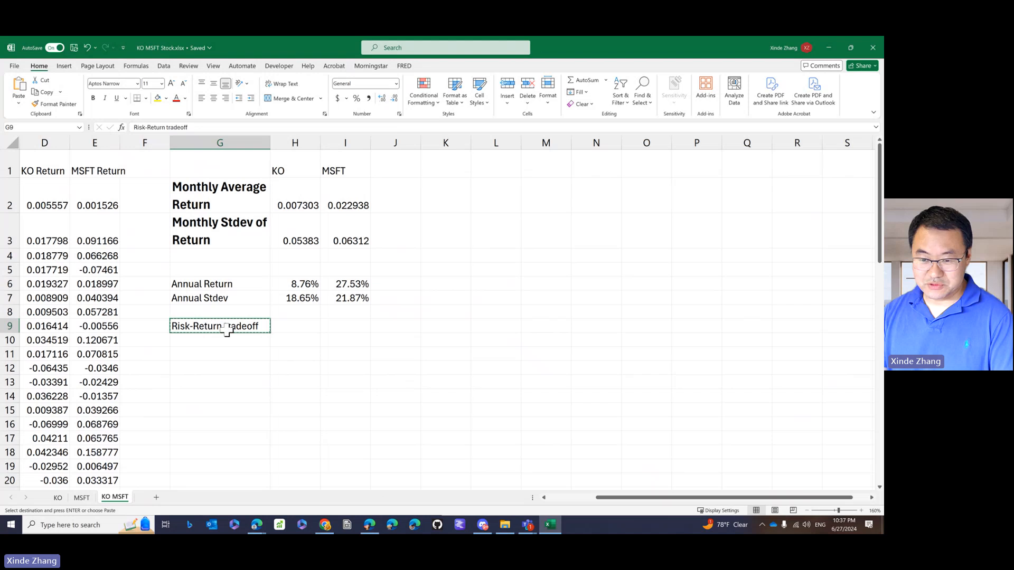
click(290, 327)
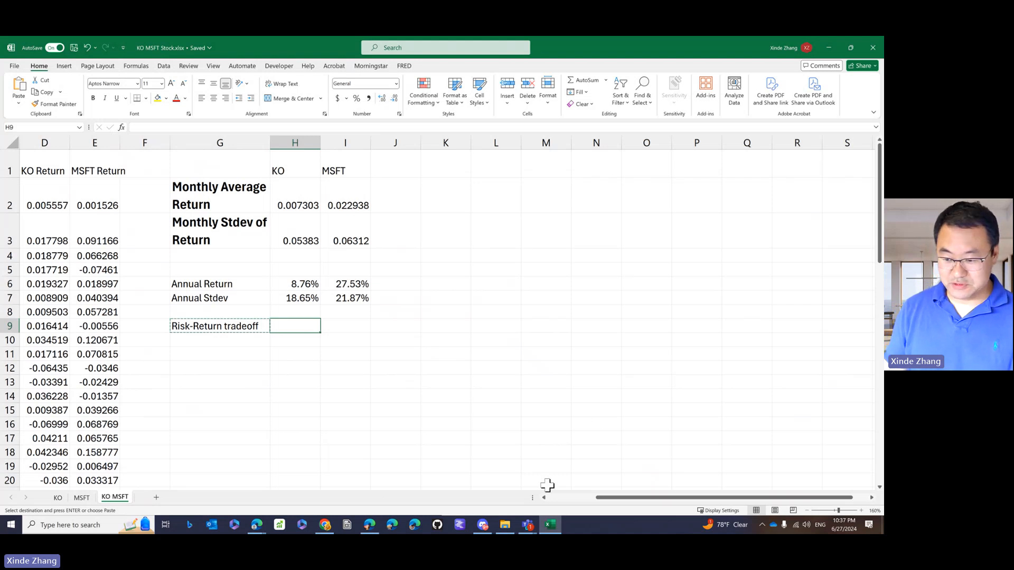
click(325, 524)
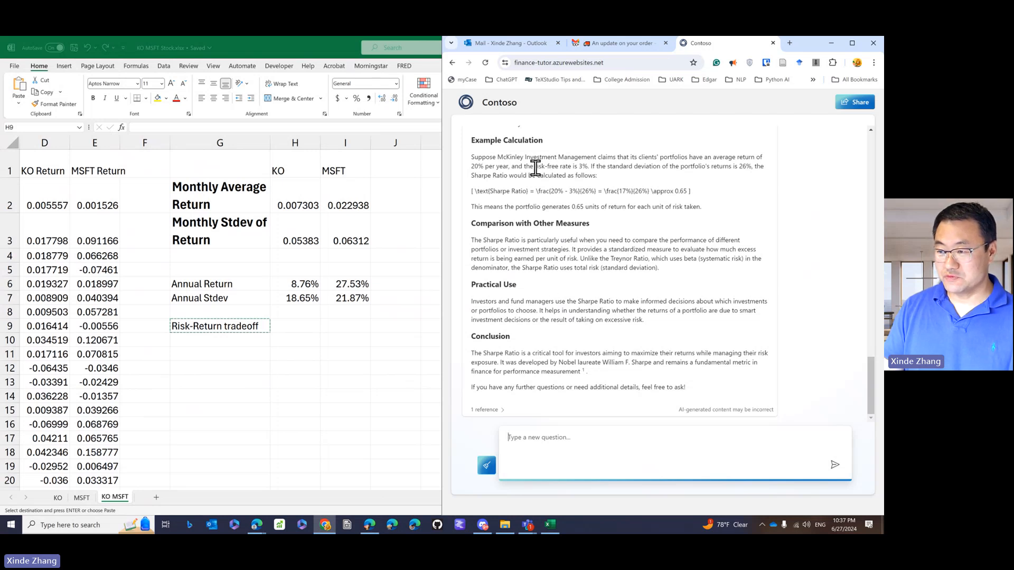
drag(534, 166, 590, 166)
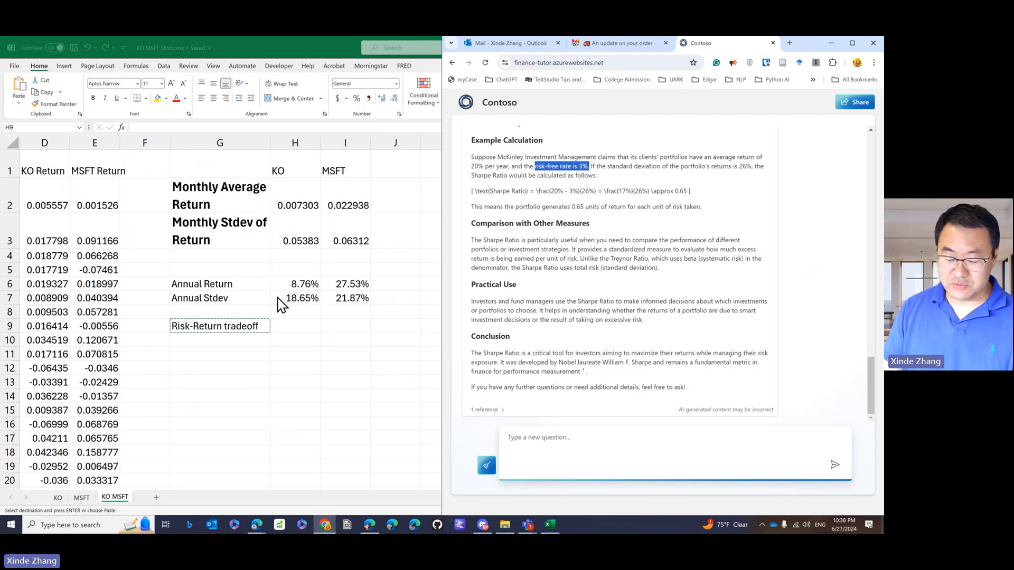
Format the Annual Return and Annual Stdev labels in G6:G7 as red, bold text at font size 16.
click(213, 287)
drag(187, 283, 194, 297)
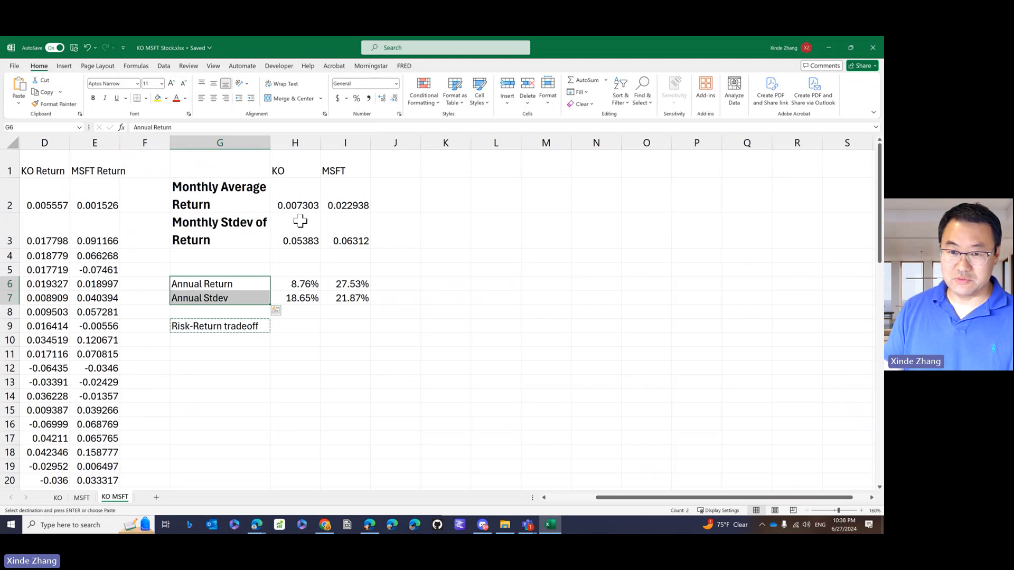
click(177, 98)
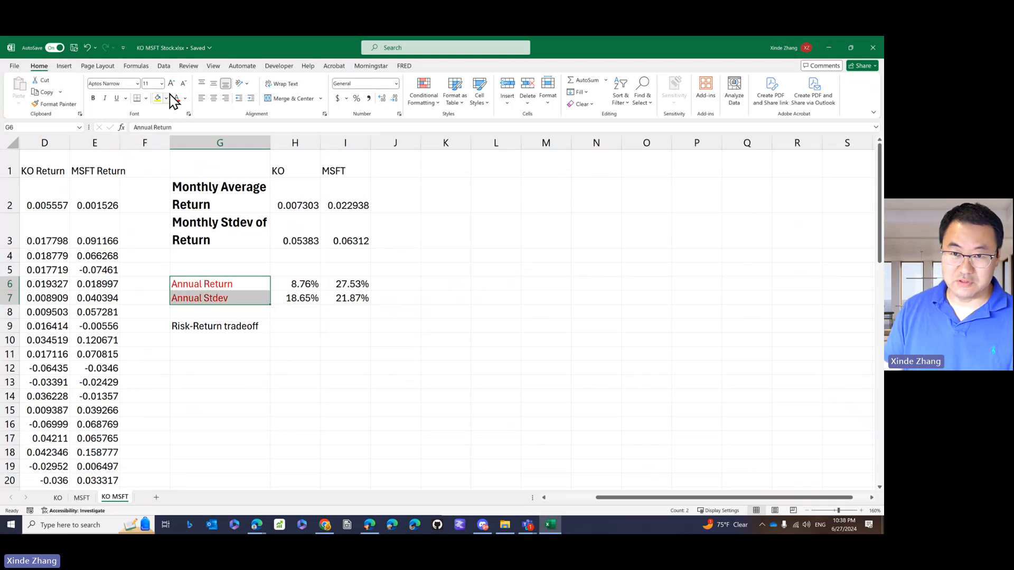
click(171, 83)
click(171, 83)
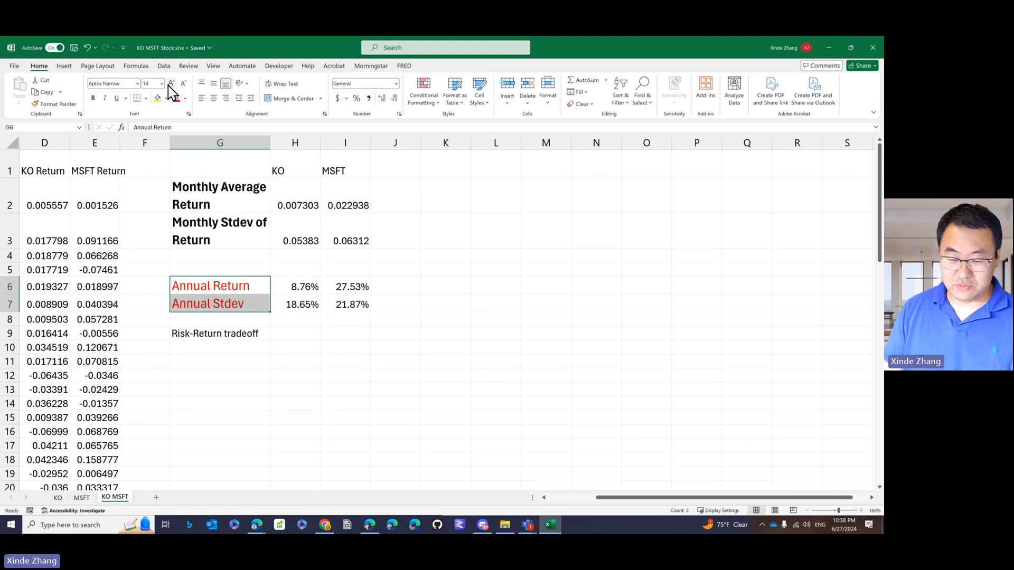
click(171, 83)
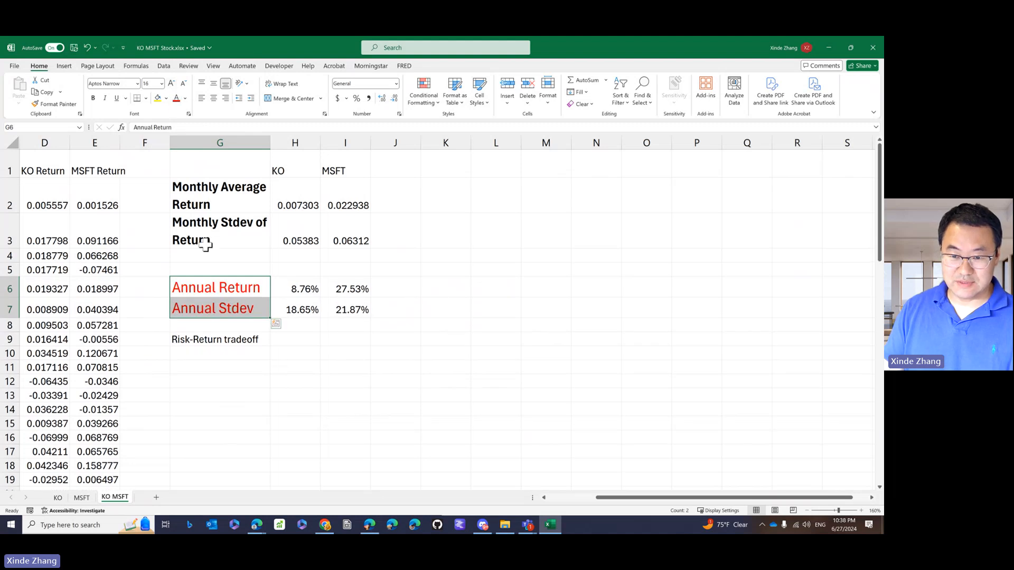
click(94, 97)
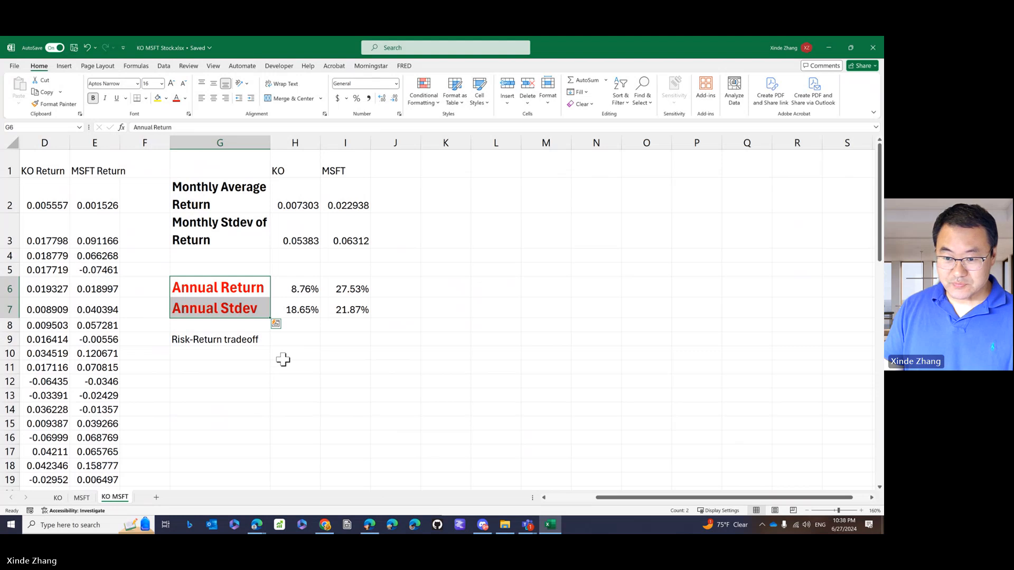
Change the label in G9 to "Return/Risk".
click(293, 339)
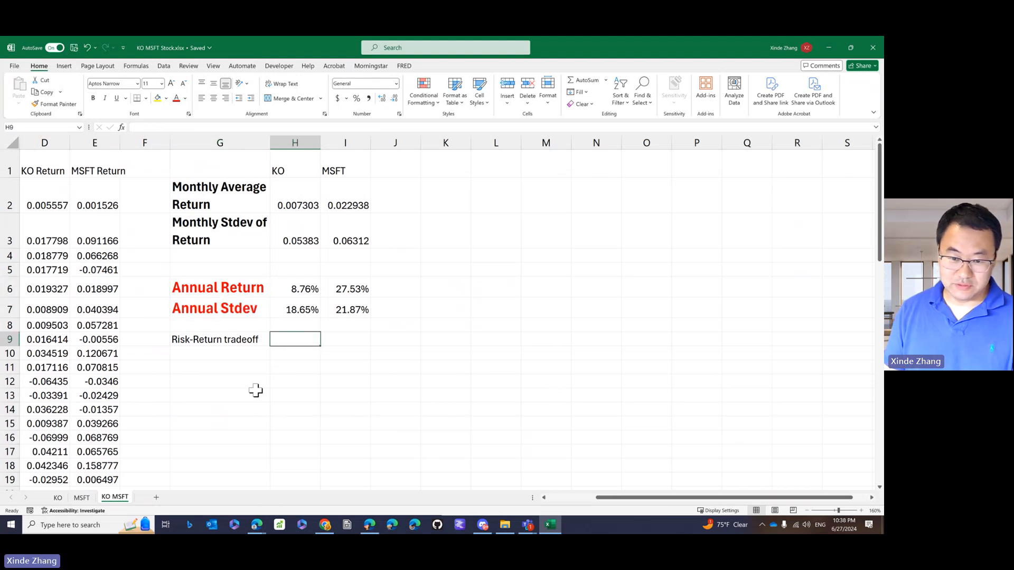
double_click(201, 341)
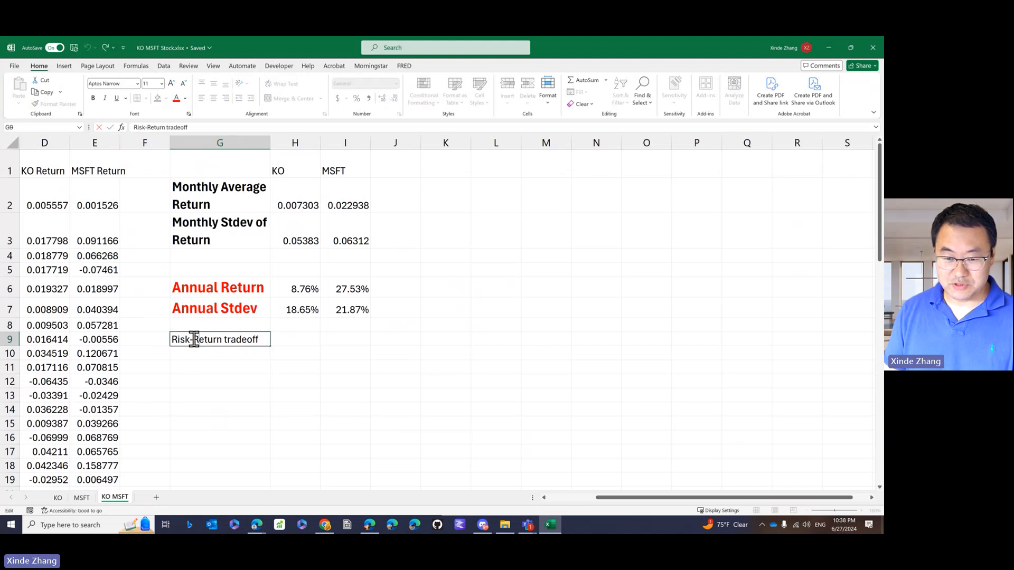
drag(193, 339, 172, 340)
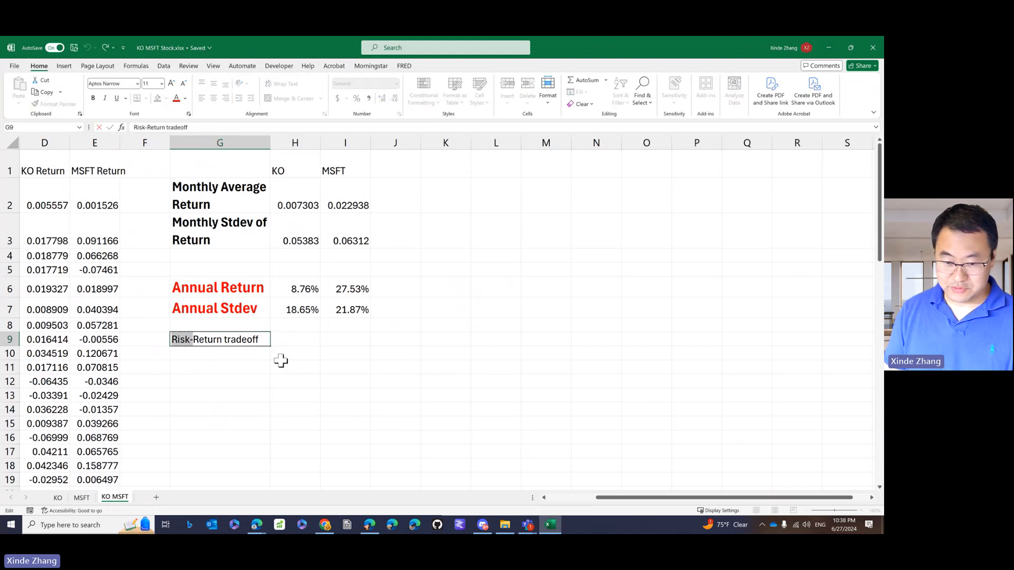
key(BackSpace)
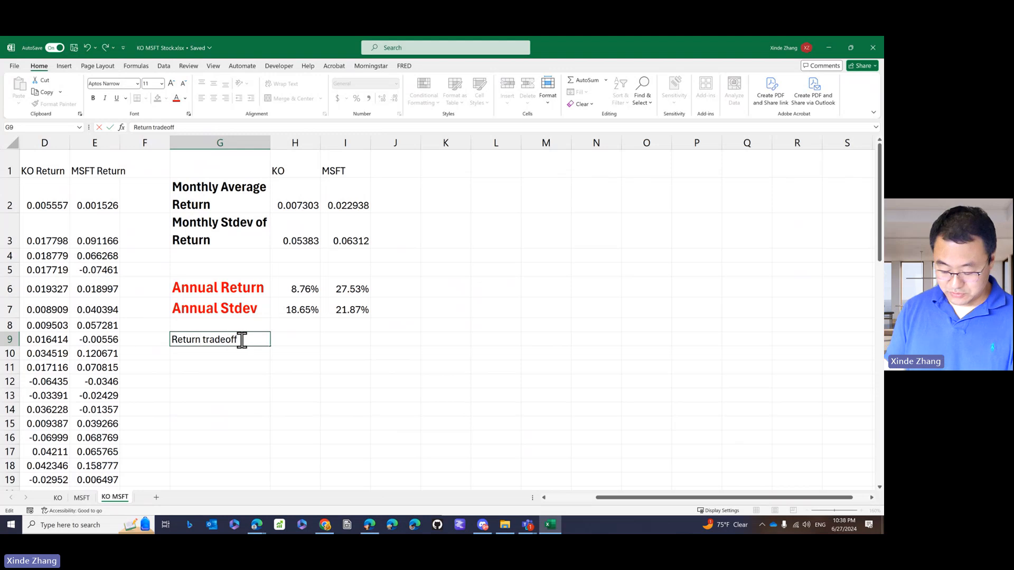
text(/)
text(Risk)
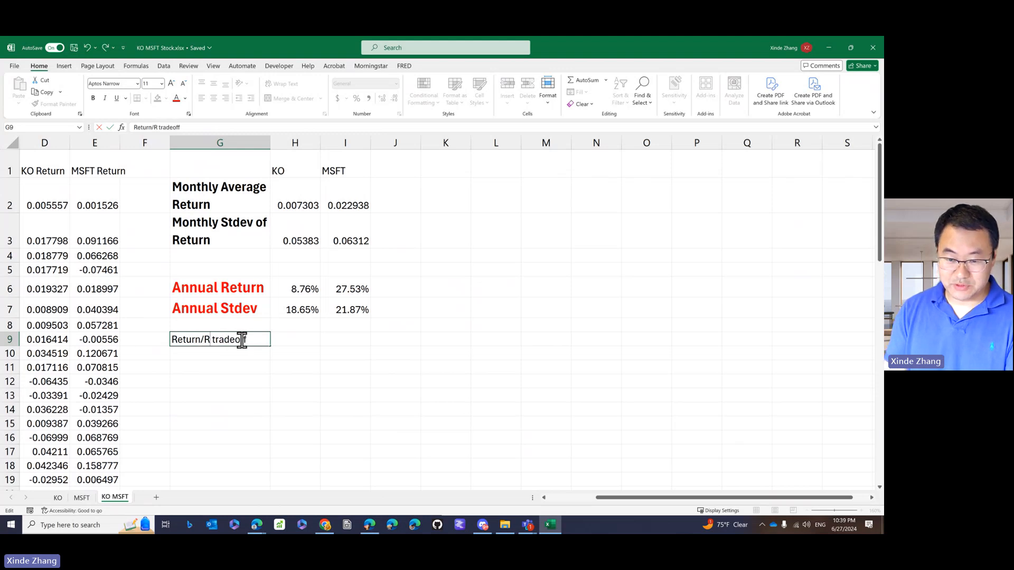
key(Delete)
key(Delete)
key(Delete)
key(Delete)
key(Delete)
key(Delete)
key(Delete)
key(Delete)
key(Delete)
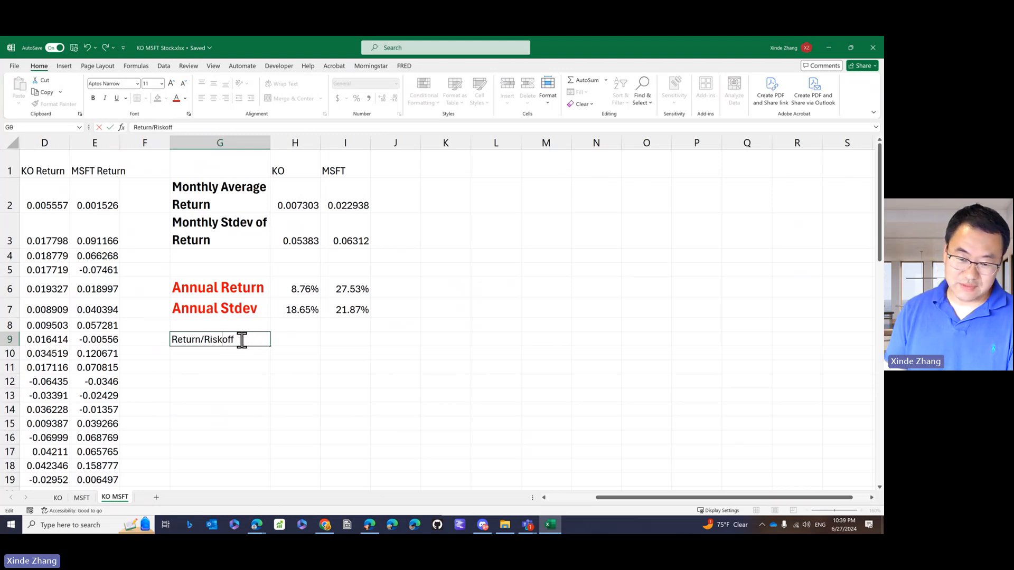
key(ctrl+Return)
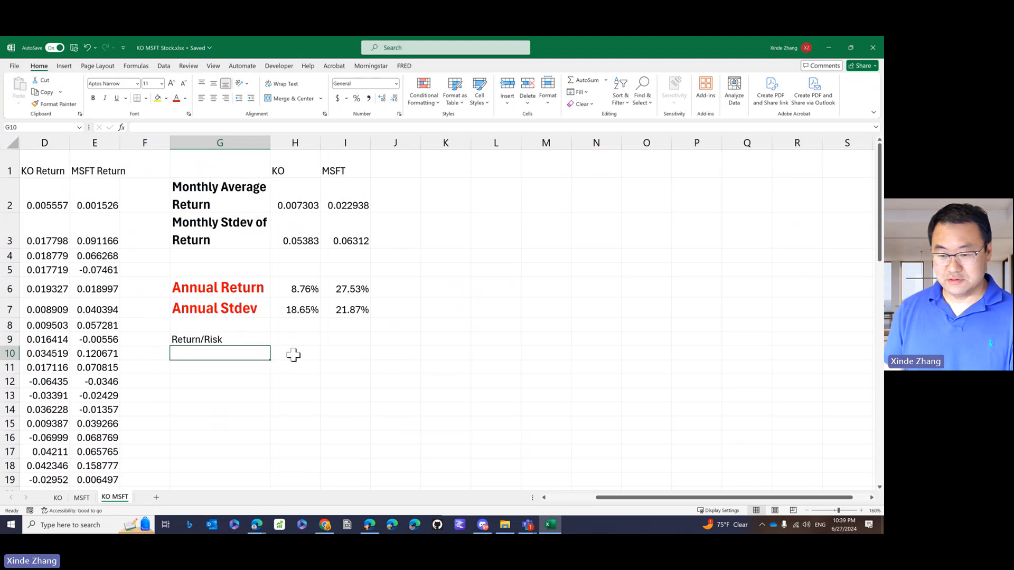
Calculate KO's return-to-risk ratio in H9 by dividing annual return by annual standard deviation, using =H6/H7.
click(295, 340)
text(=)
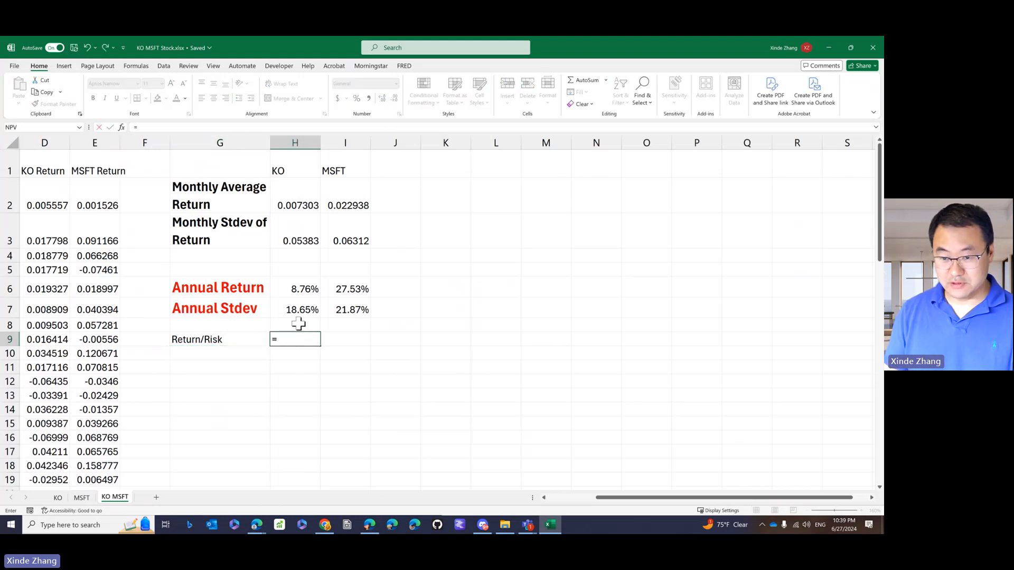
click(285, 289)
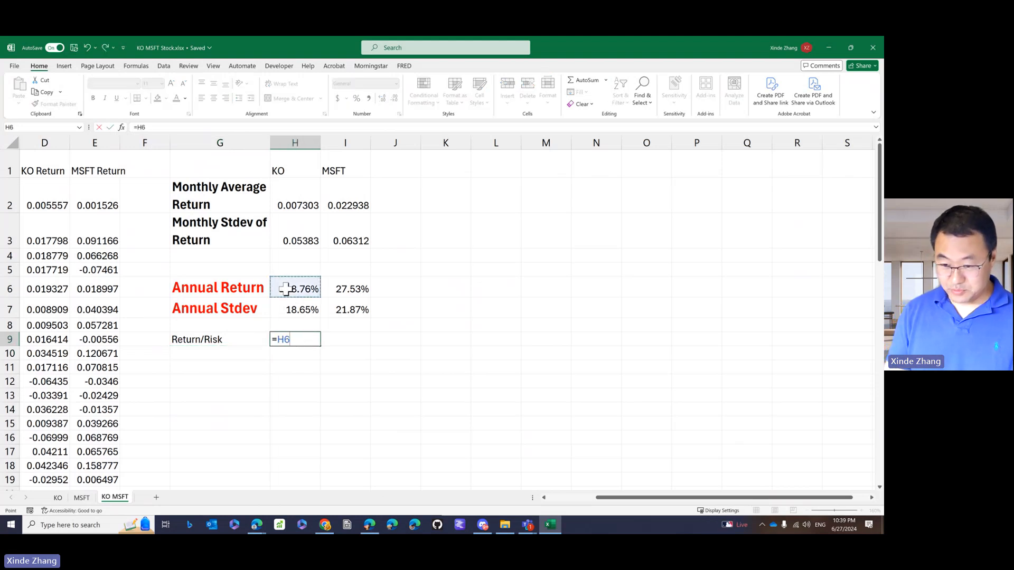
text(/)
click(298, 307)
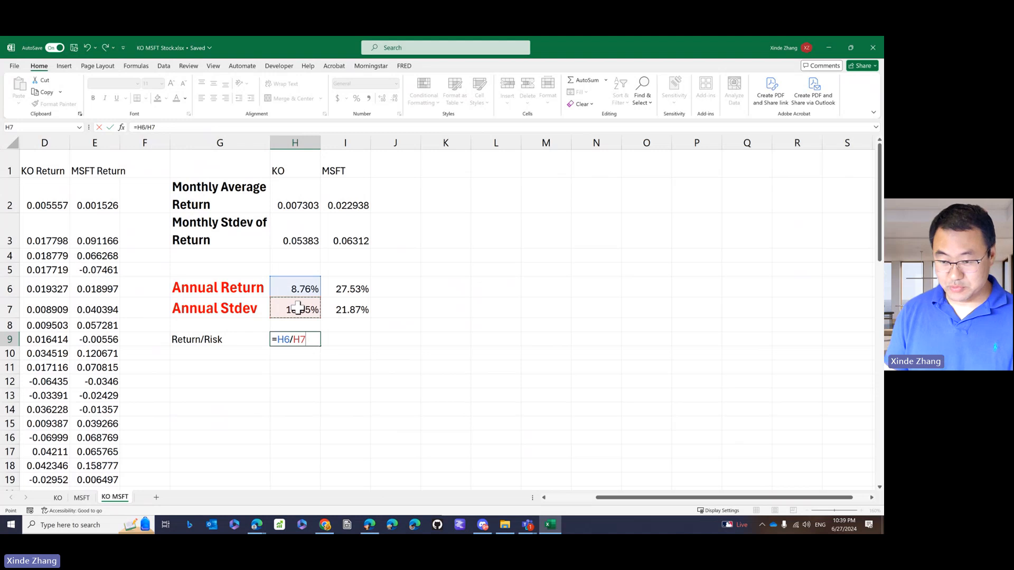
key(Return)
Format the H9 ratio as a whole-number percentage and fill it across to I9 for MSFT.
click(358, 343)
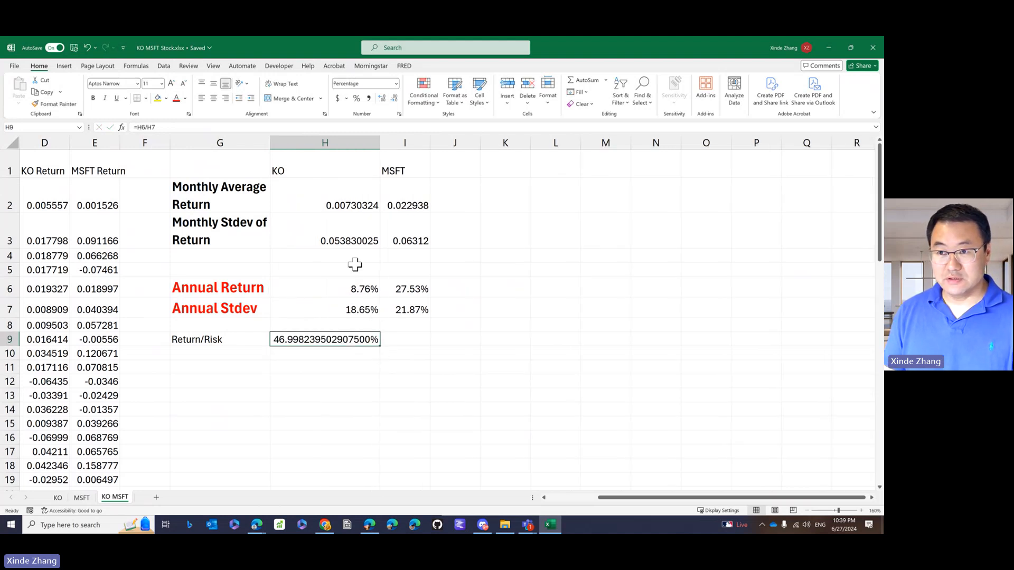
click(356, 98)
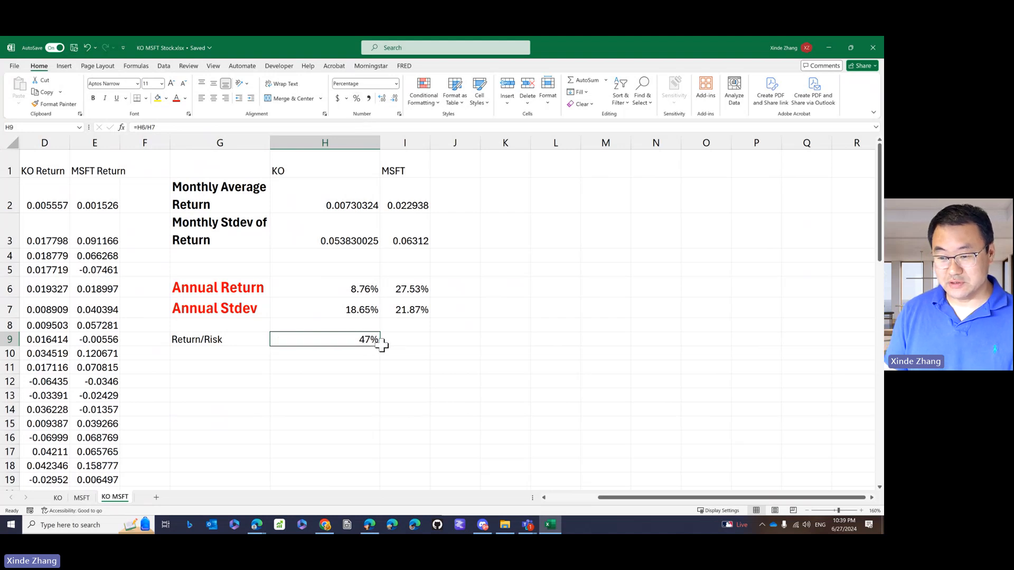
drag(381, 345, 410, 347)
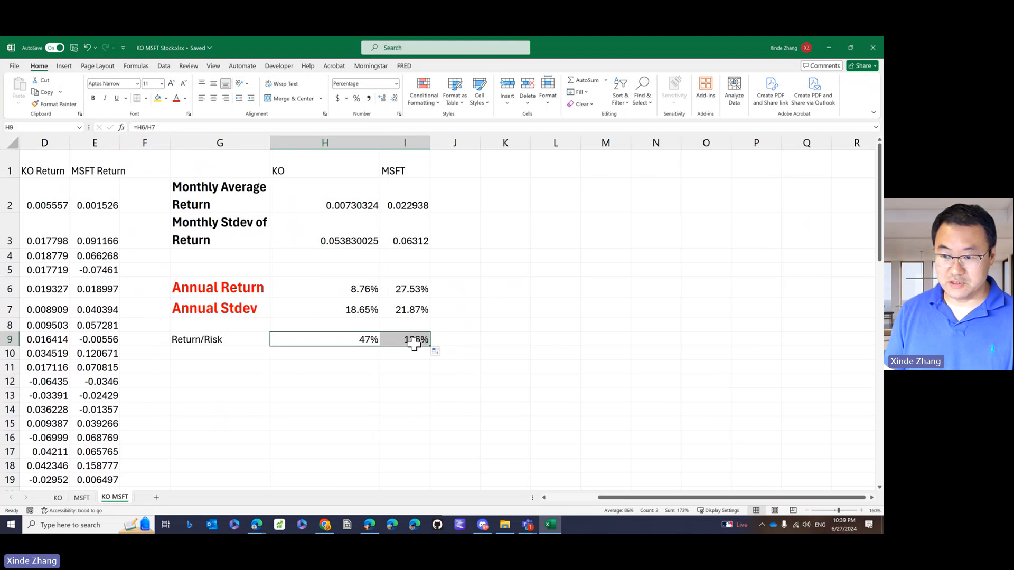
Change the ratios in H9:I9 to the Number format with three decimal places.
right_click(339, 345)
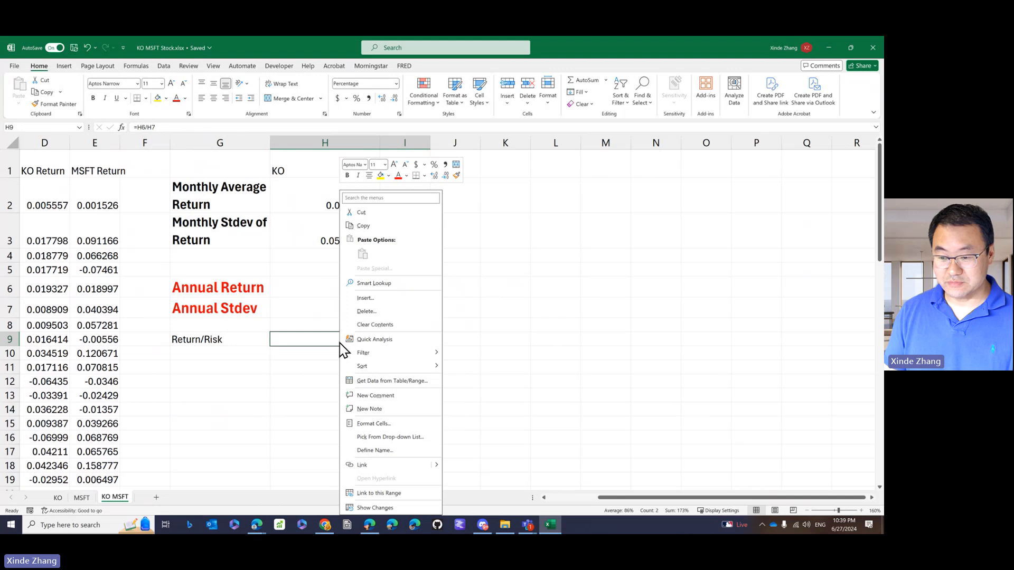
click(373, 424)
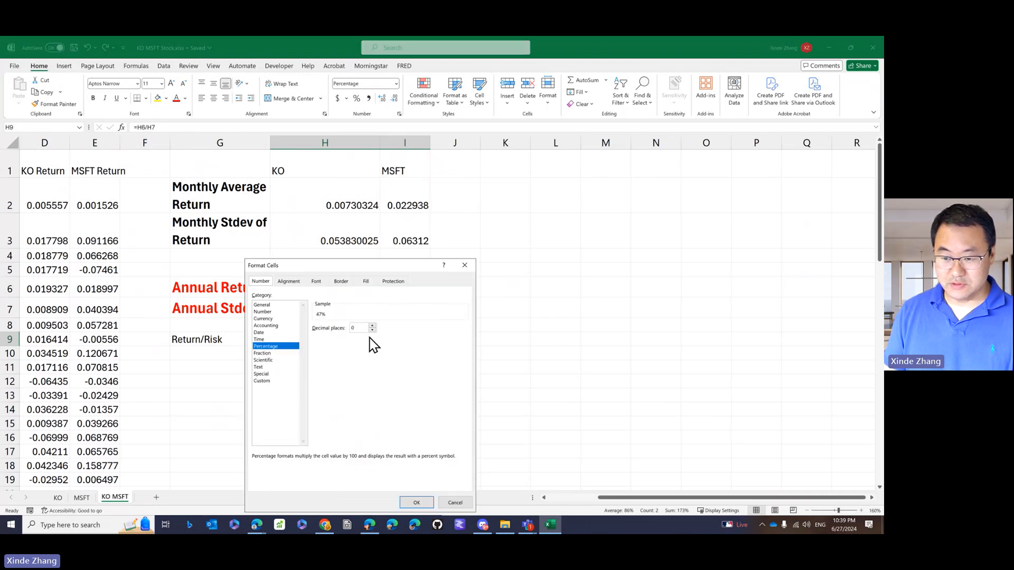
click(269, 312)
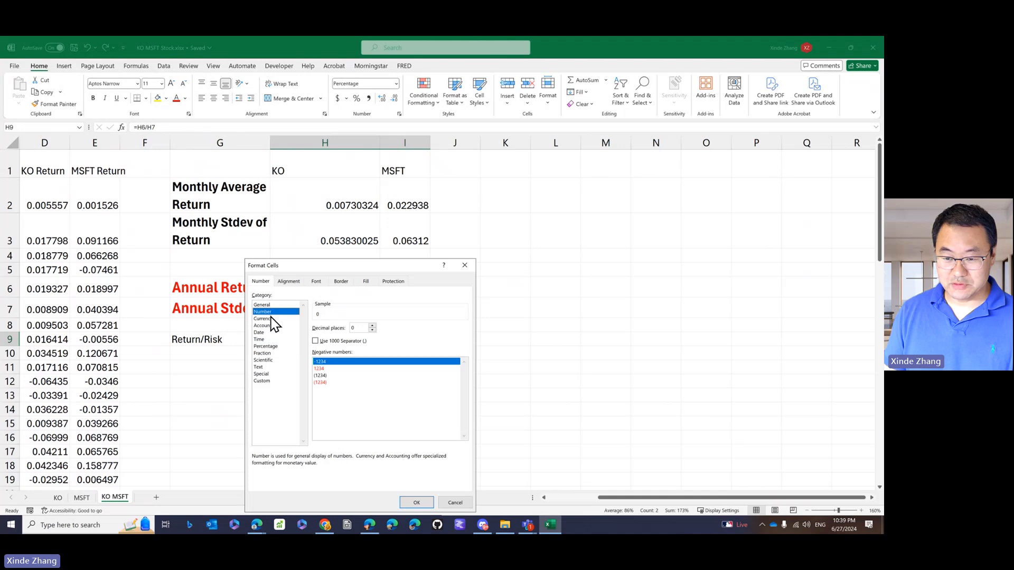
click(416, 502)
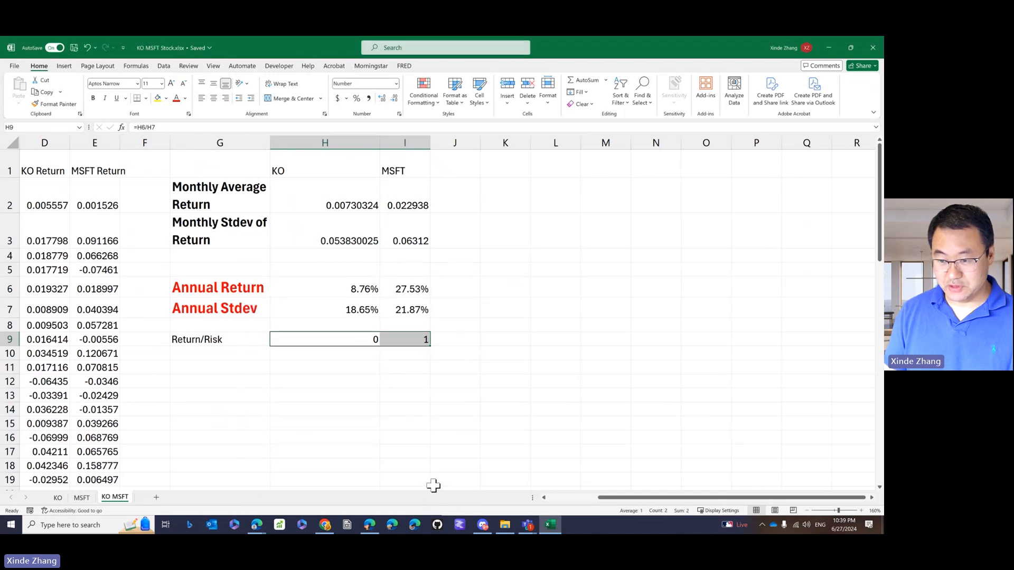
click(390, 405)
drag(340, 339, 410, 340)
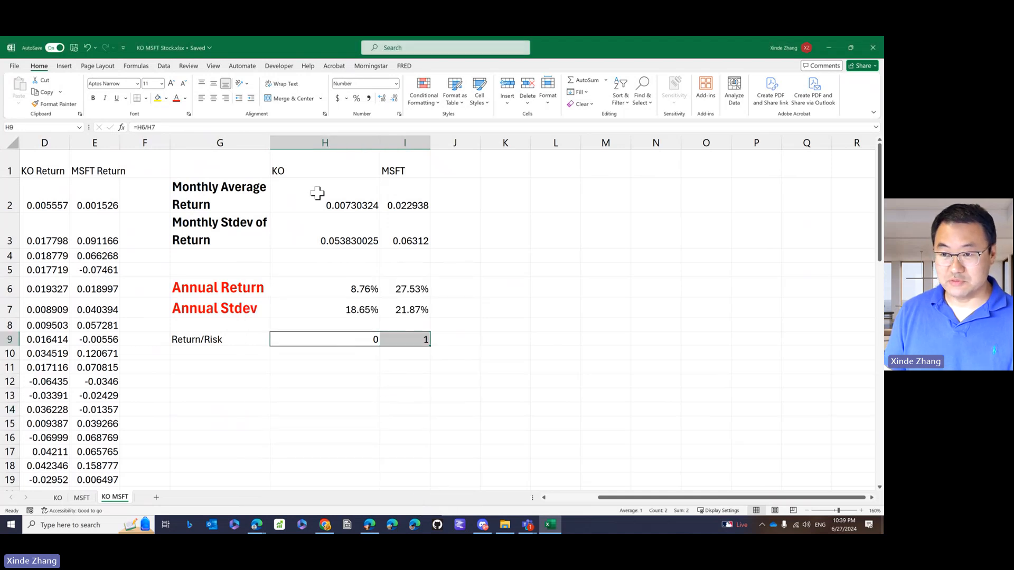
click(380, 99)
click(380, 99)
click(380, 99)
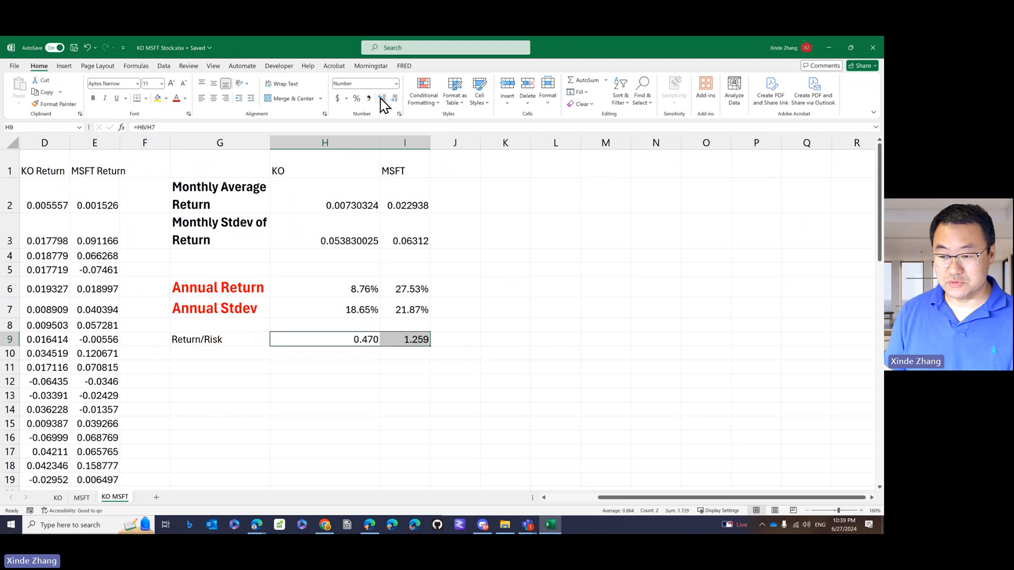
click(336, 406)
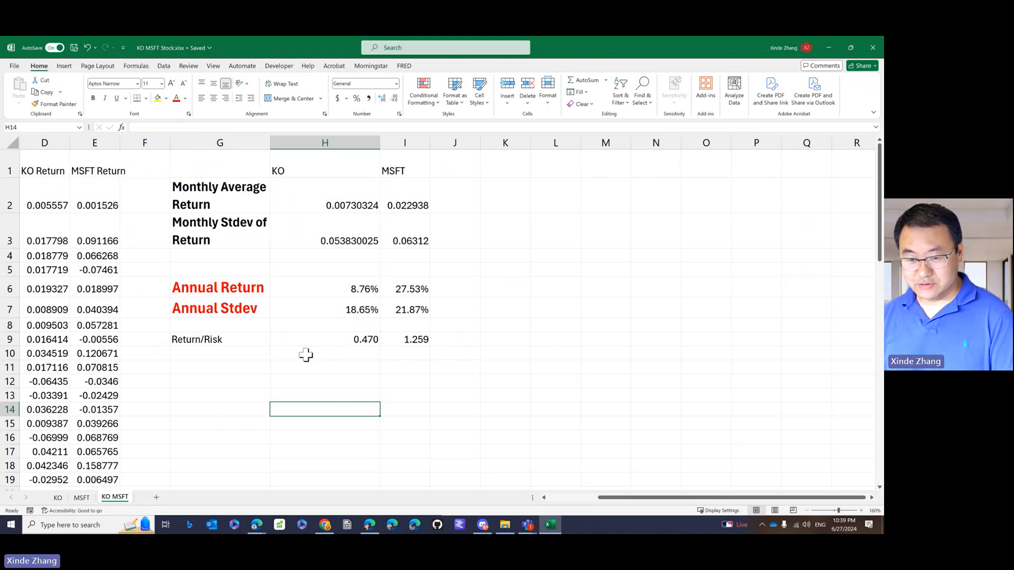
Copy the formatting of the Annual Stdev label in G7 onto the Return/Risk label in G9.
click(206, 339)
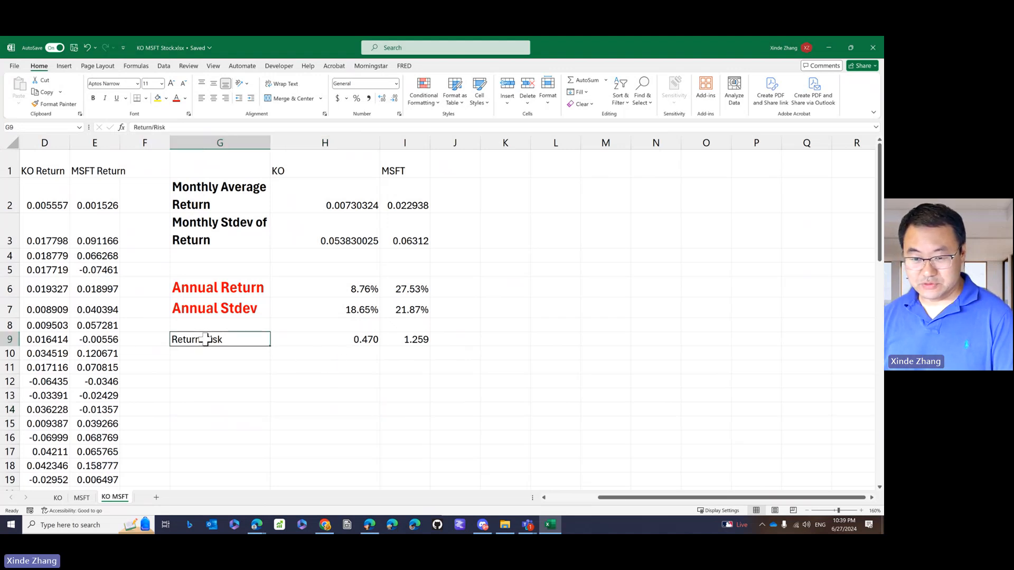
click(209, 306)
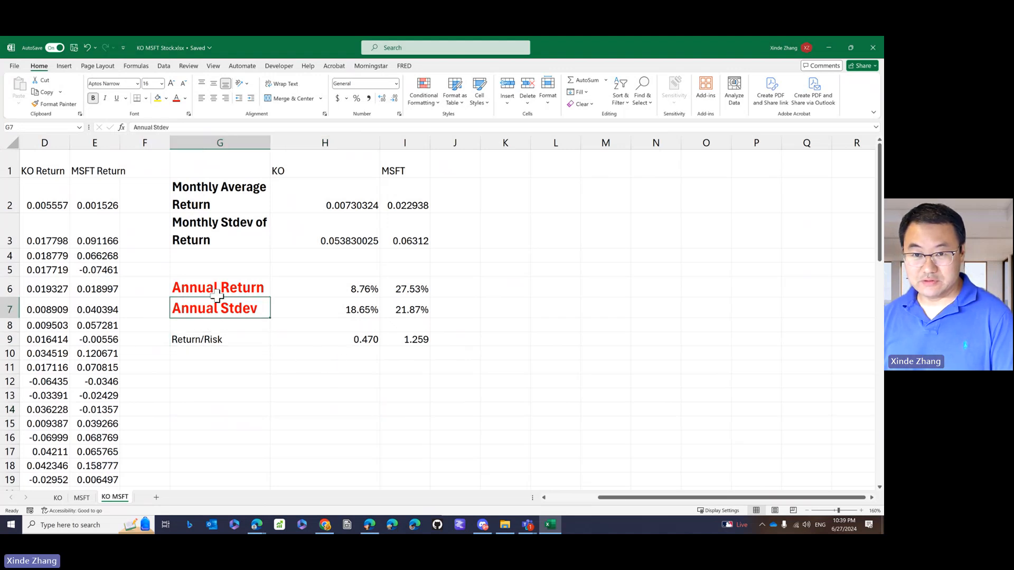
click(56, 105)
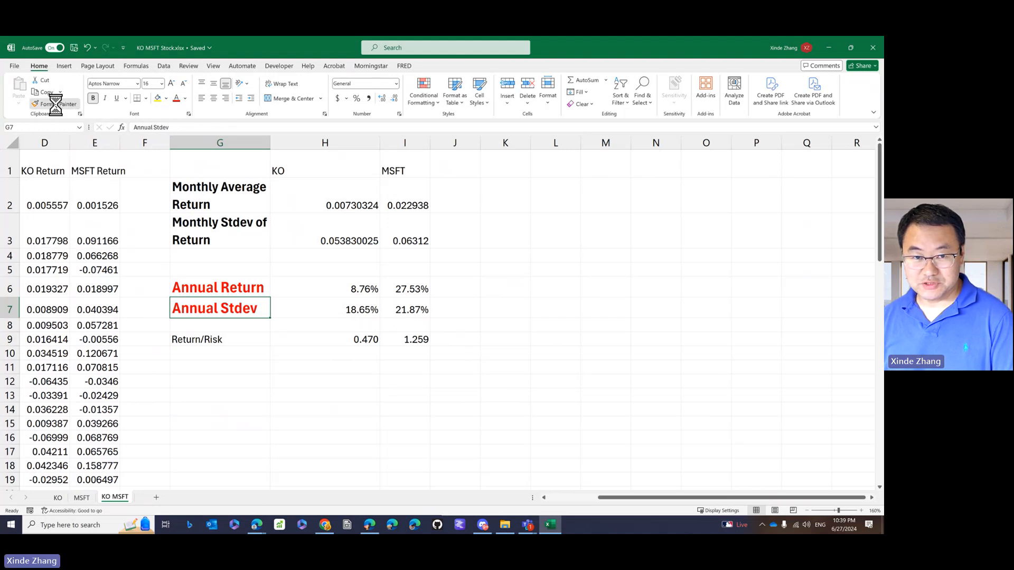
click(197, 340)
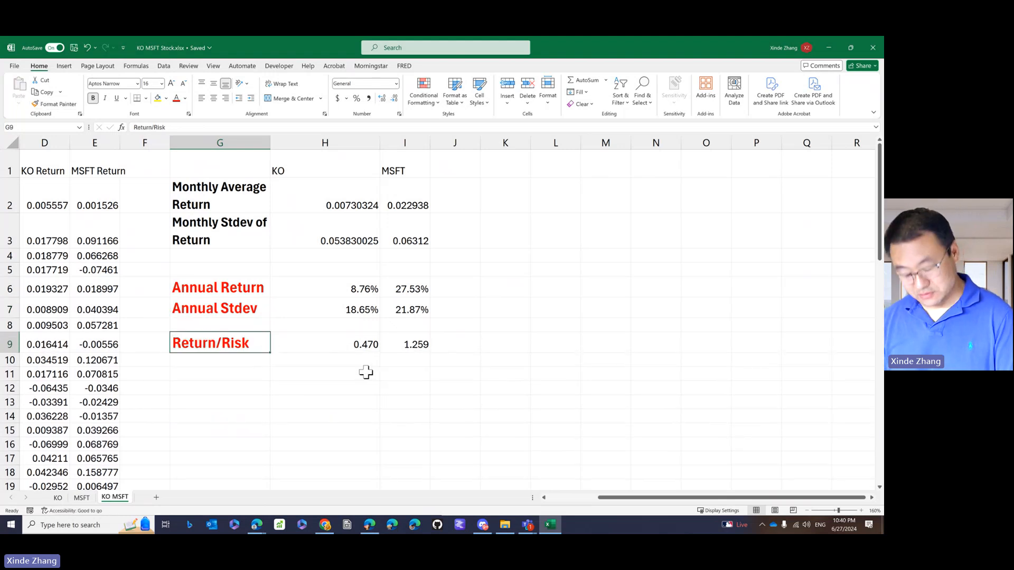
Compare the two Return/Risk ratios and fill MSFT's cell I9 with yellow.
click(353, 363)
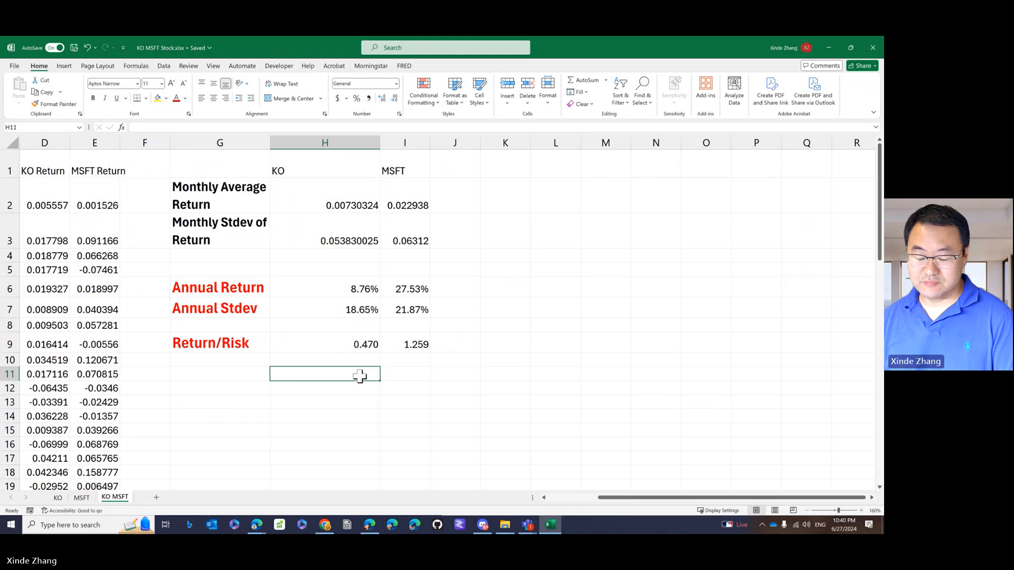
key(Up)
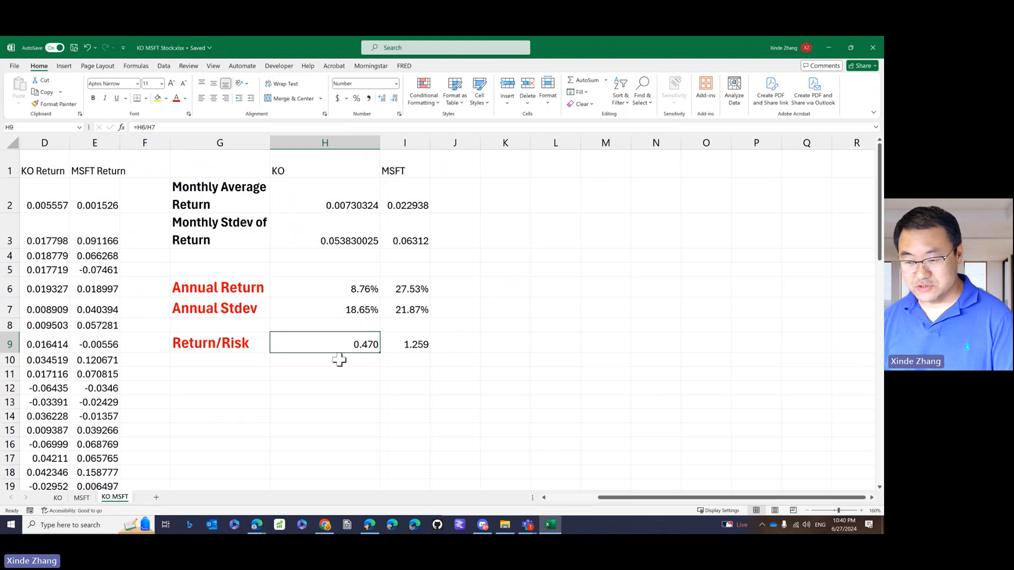
click(407, 345)
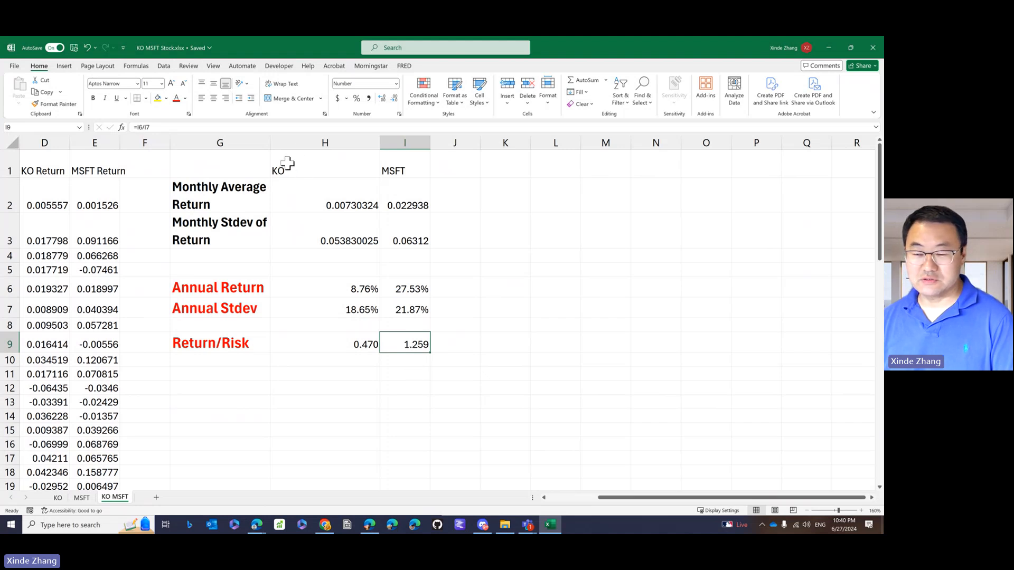
click(158, 98)
click(374, 389)
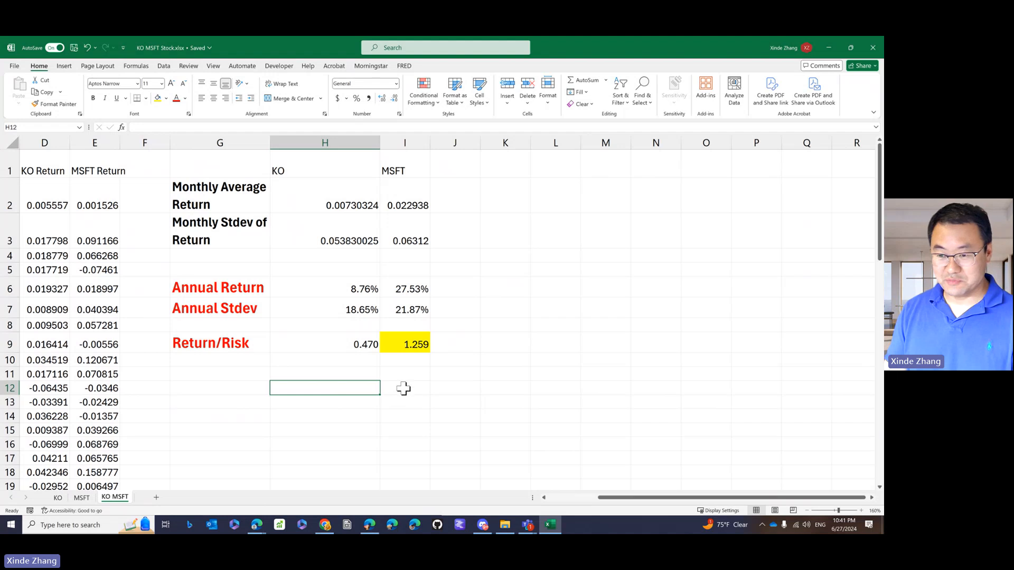
Check the formulas behind KO's annual return in H6 and annual standard deviation in H7.
click(337, 289)
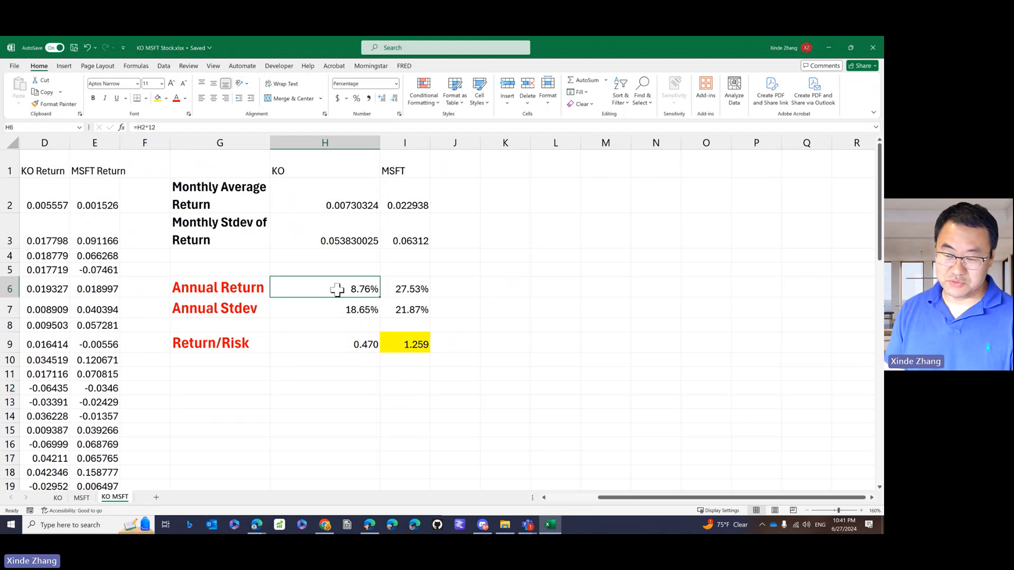
click(328, 310)
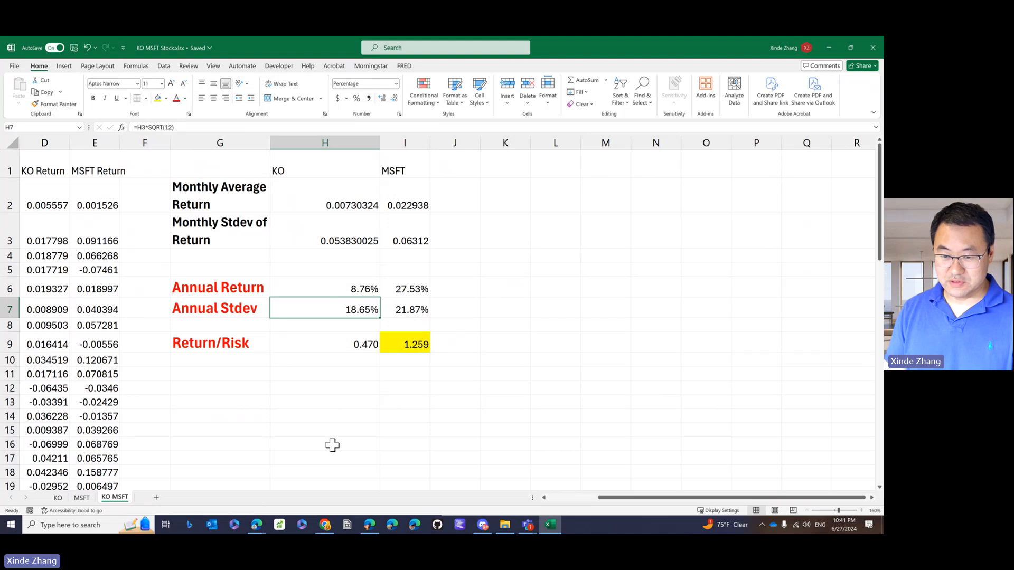
Review the formulas behind KO's monthly and annual return and standard deviation in column H, plus its Return/Risk ratio in H9.
click(315, 284)
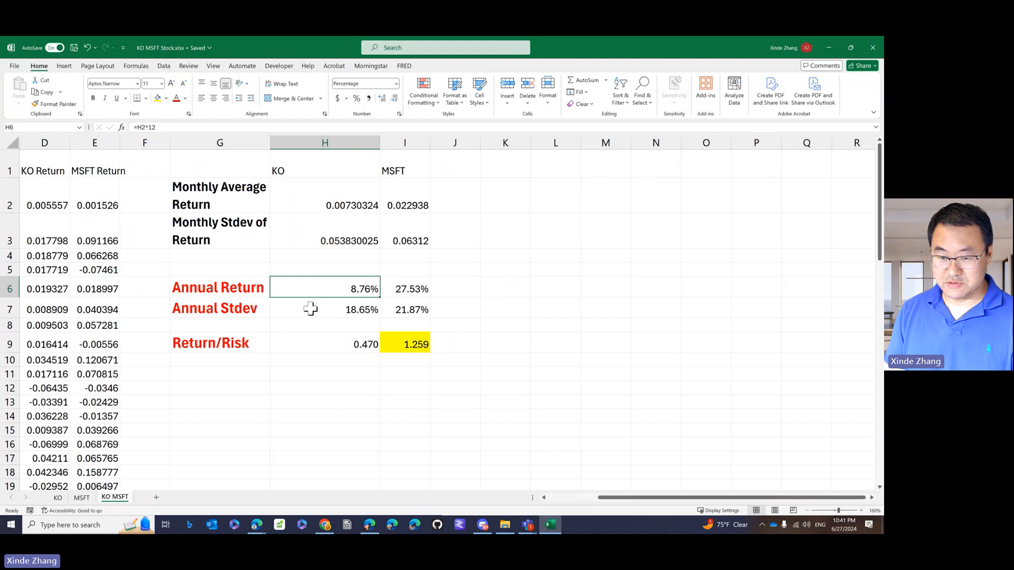
click(310, 309)
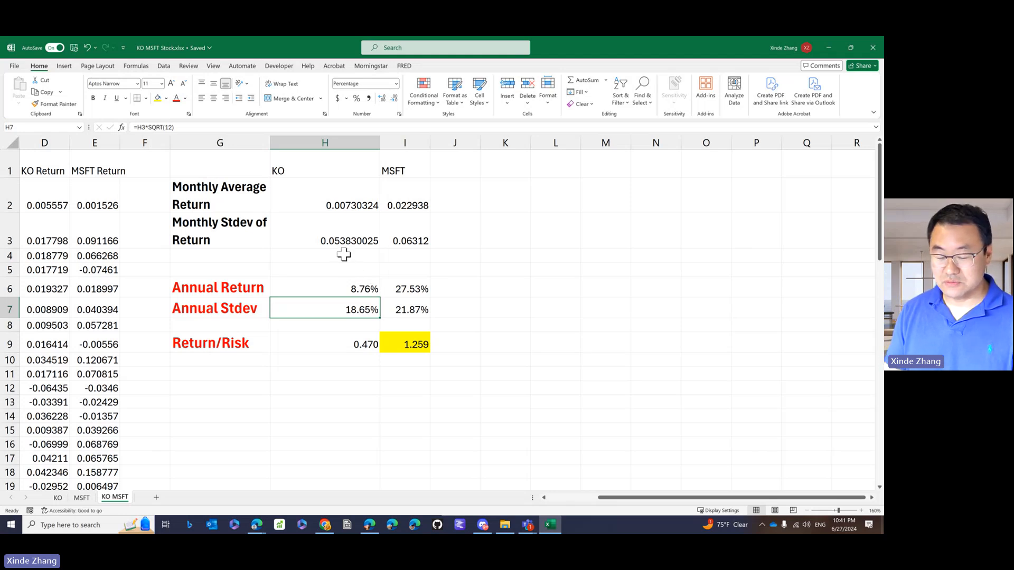
click(311, 201)
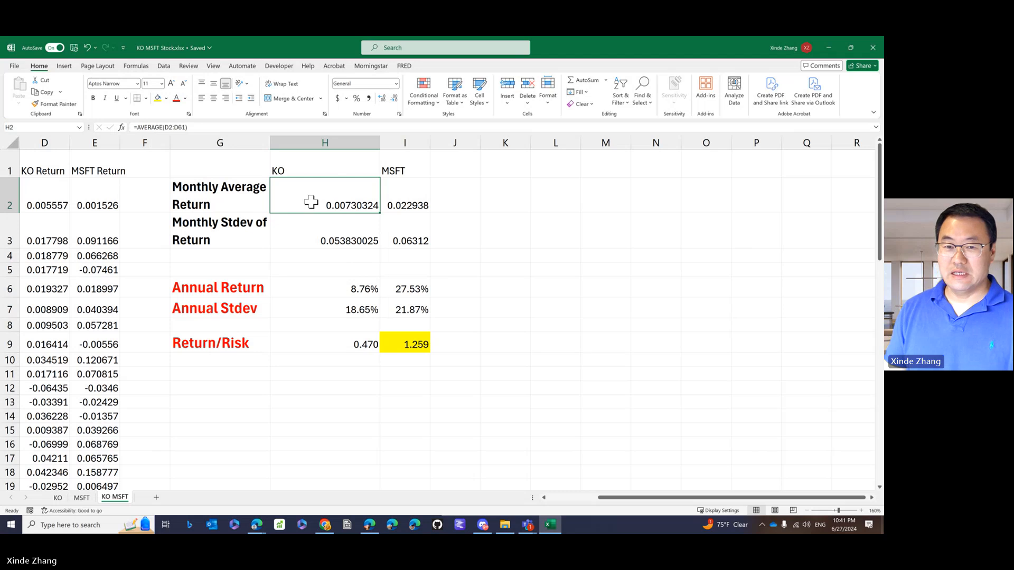
click(307, 233)
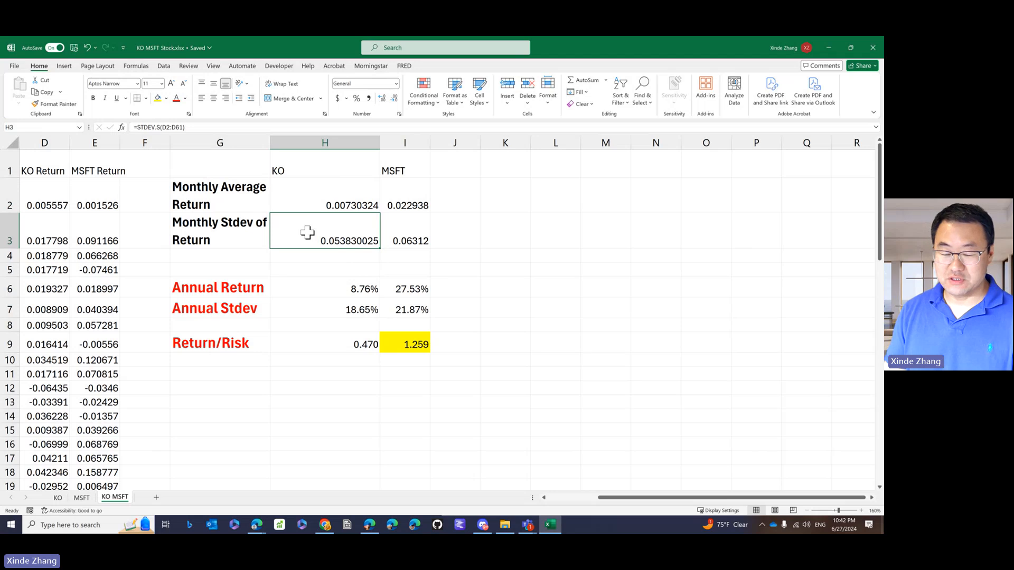
click(314, 309)
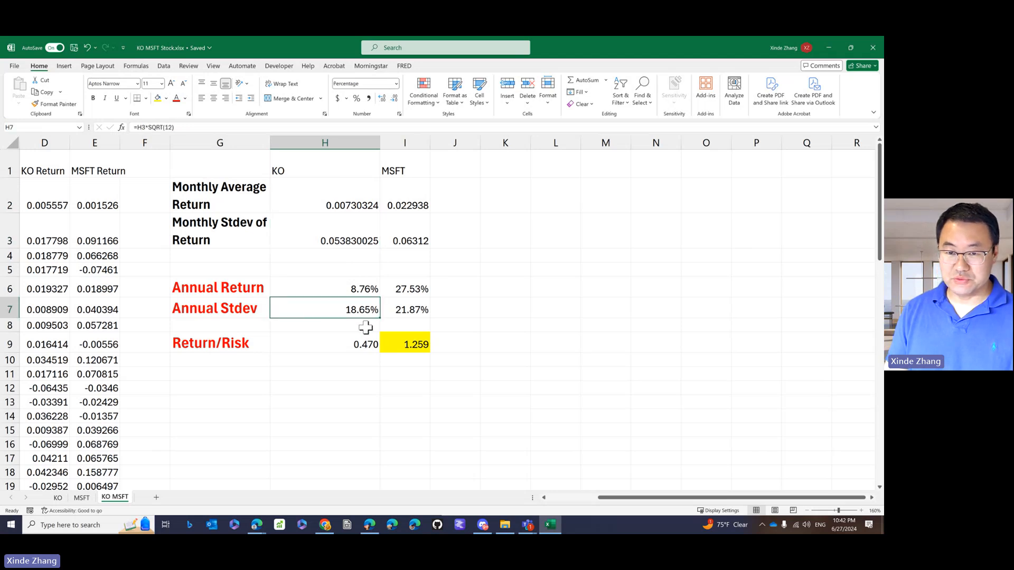
click(334, 345)
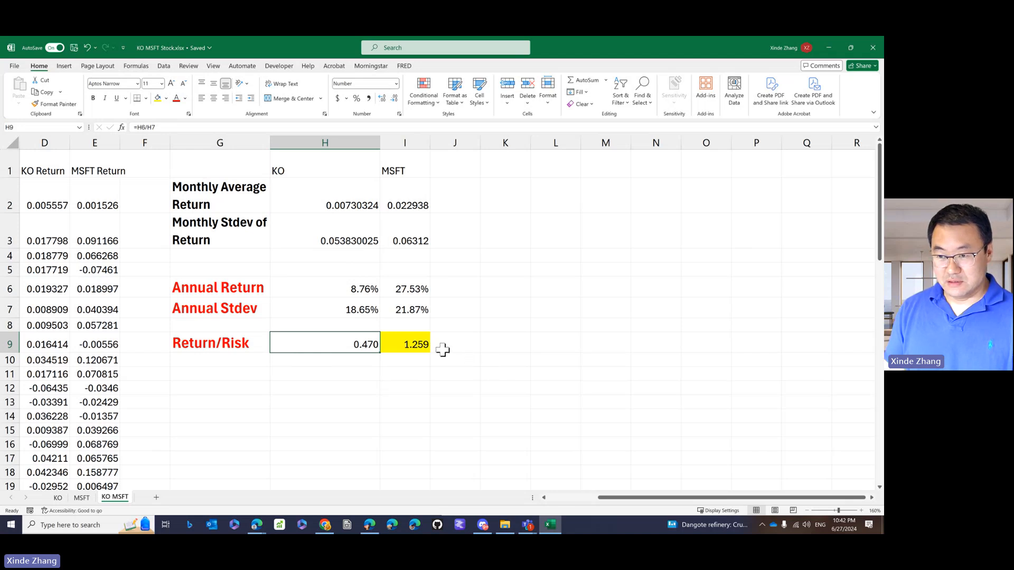
Fill the MSFT column heading in I1 with yellow.
click(404, 172)
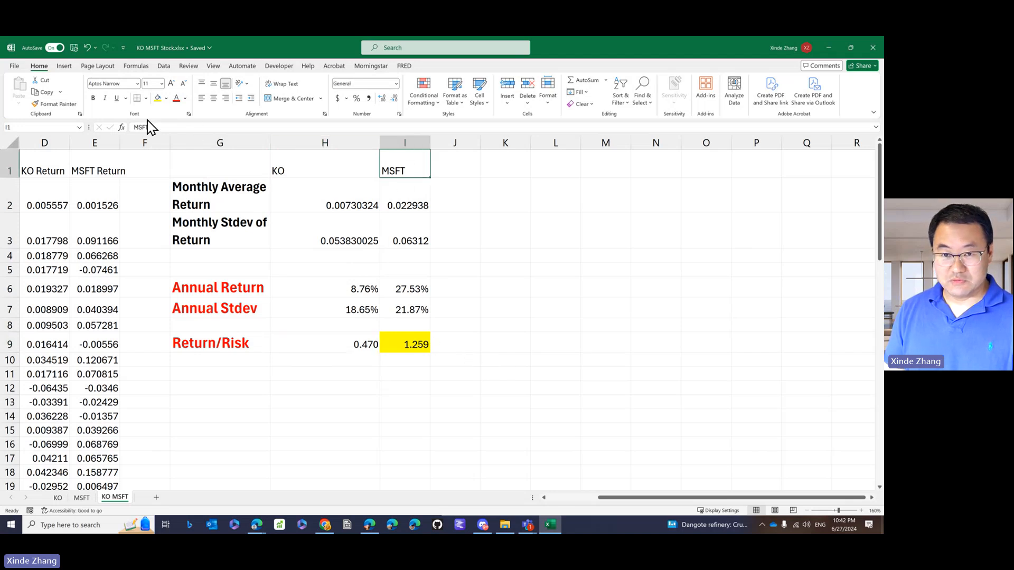
click(157, 99)
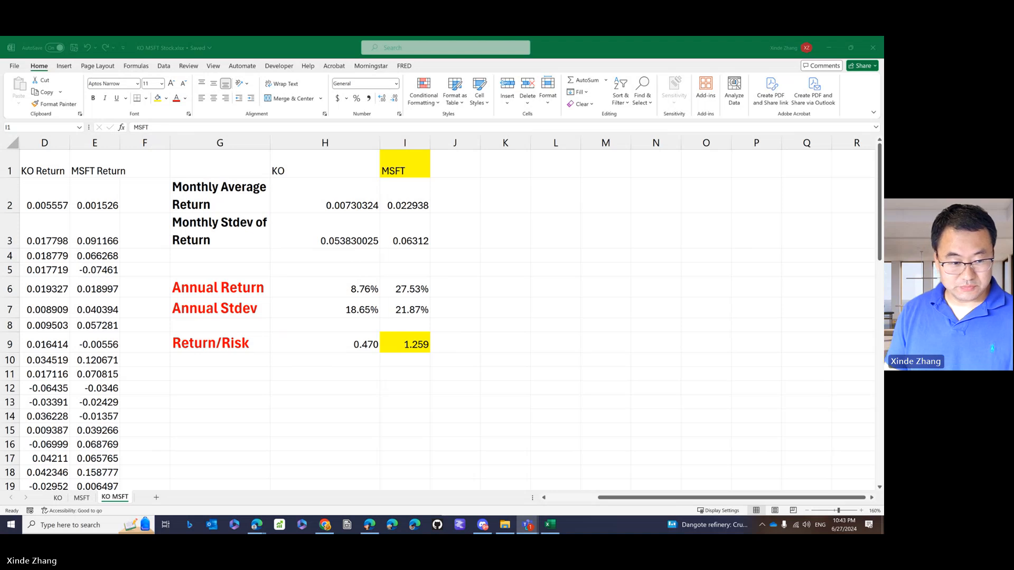
click(581, 173)
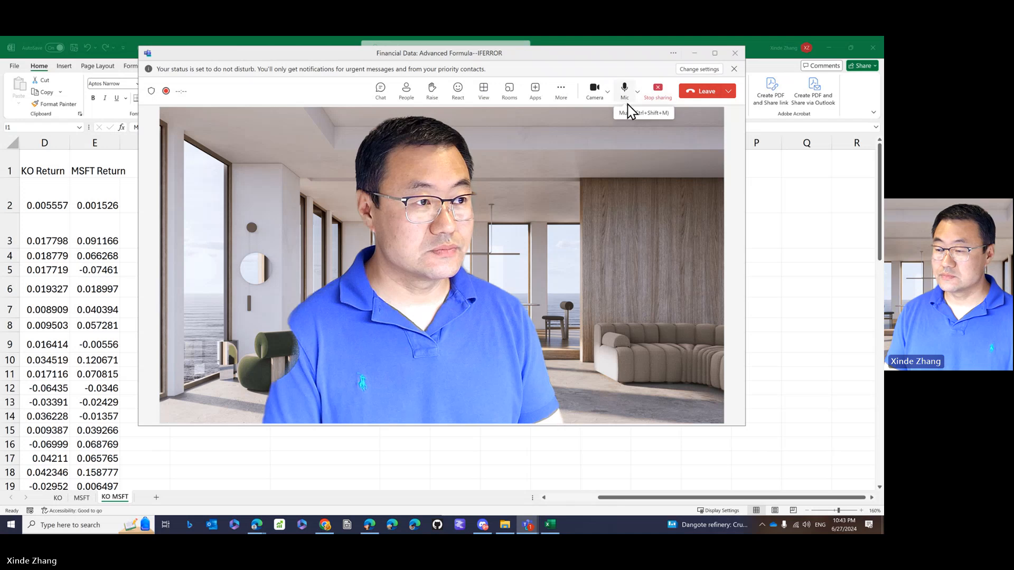
click(659, 89)
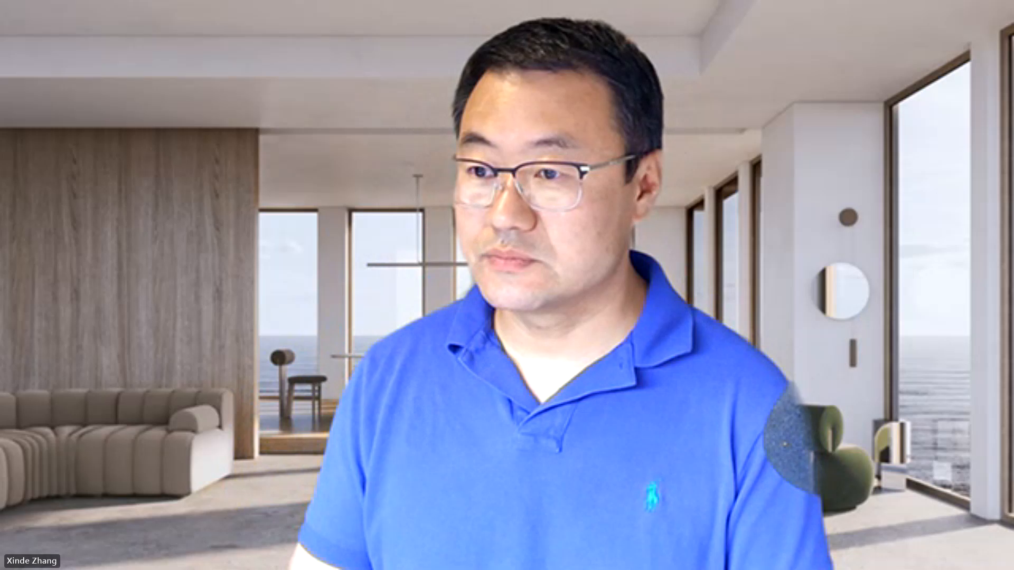